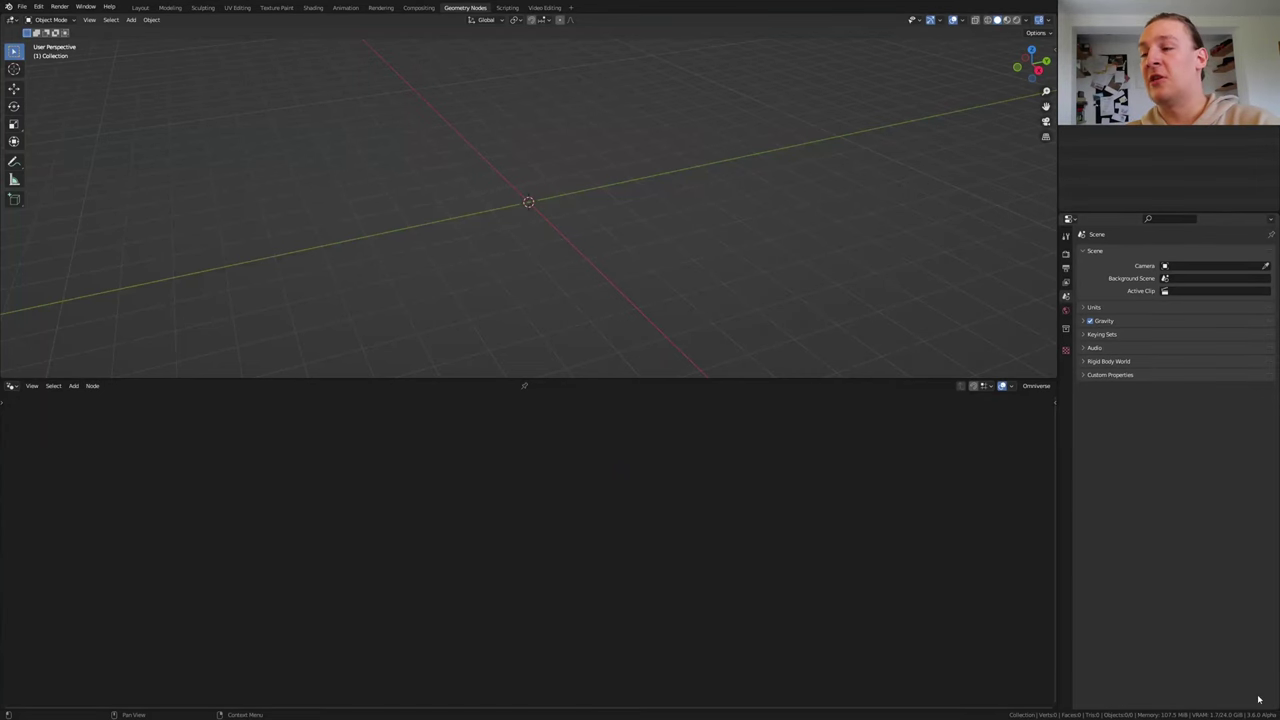
Add a plane and give it a new geometry node tree without the Group Input node
key("shift+a")
left_click(601, 147)
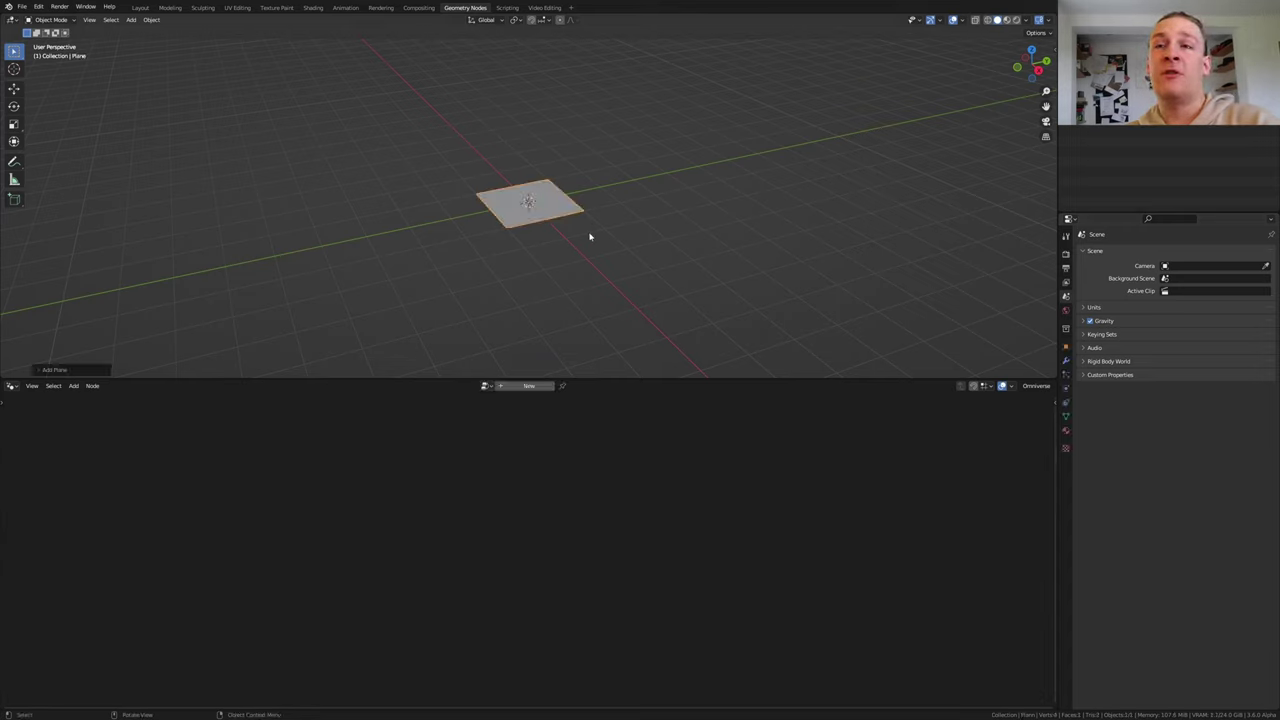
left_click(490, 385)
key("x")
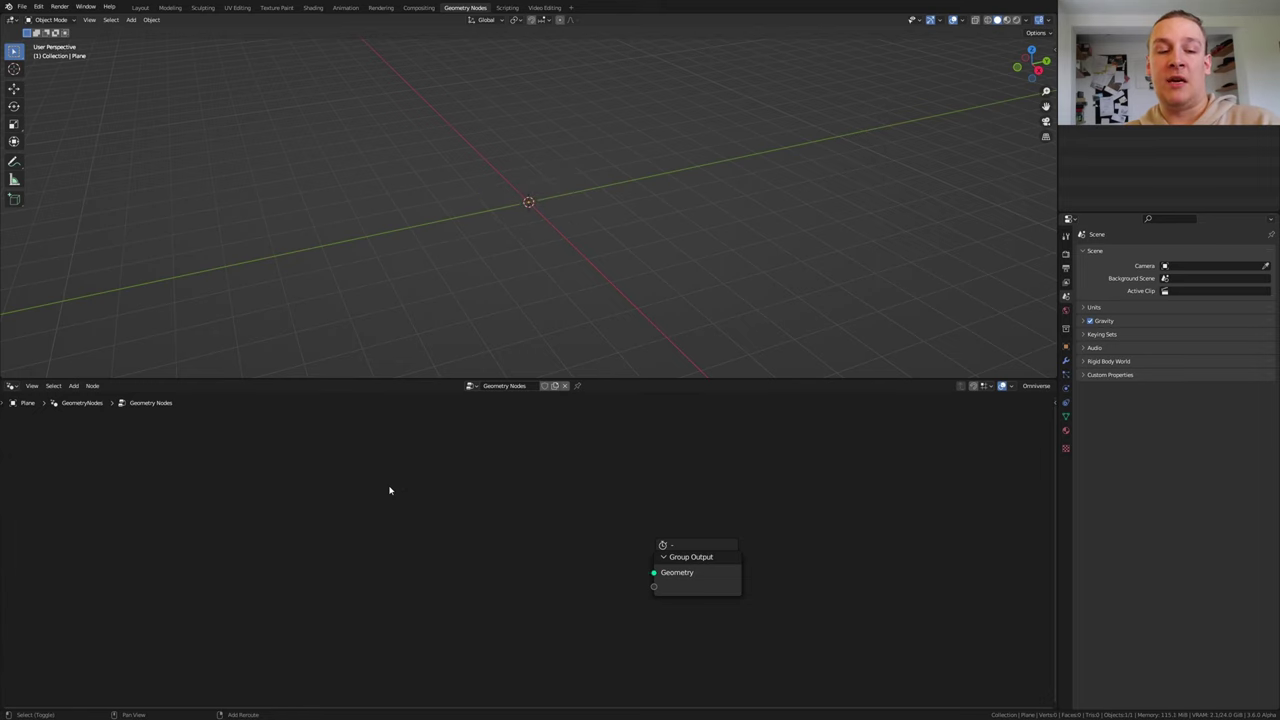
Add a UV Sphere node and a Mesh to Volume node, chained in that order into the Group Output
key("shift+a")
left_click(390, 490)
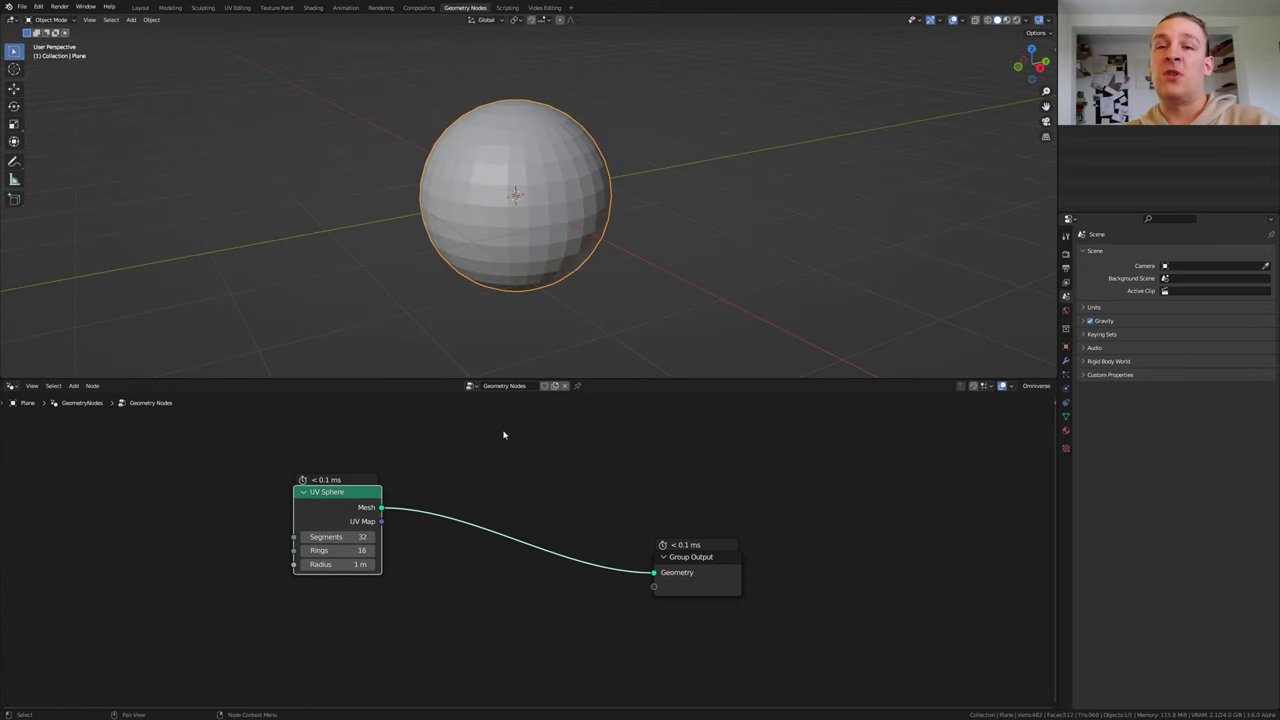
key("shift+a")
left_click(494, 436)
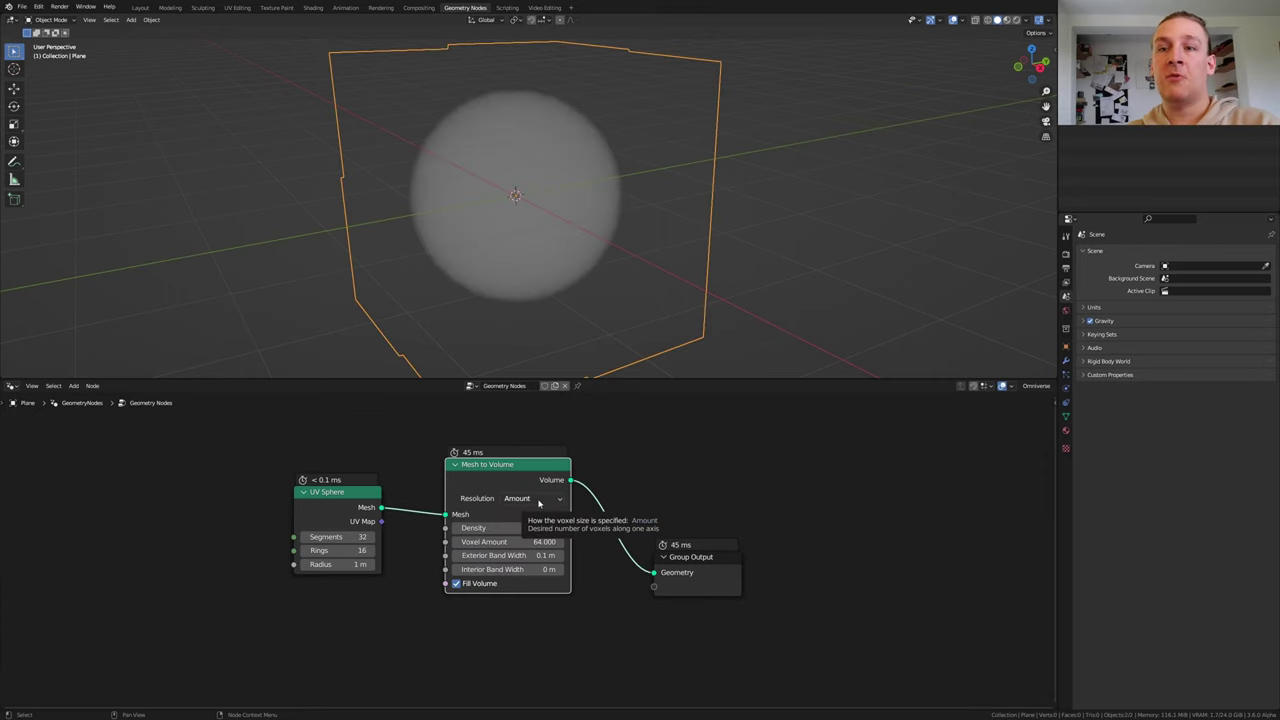
Set the Mesh to Volume node's resolution mode to Size with a voxel size of 0.01 m
left_click(538, 503)
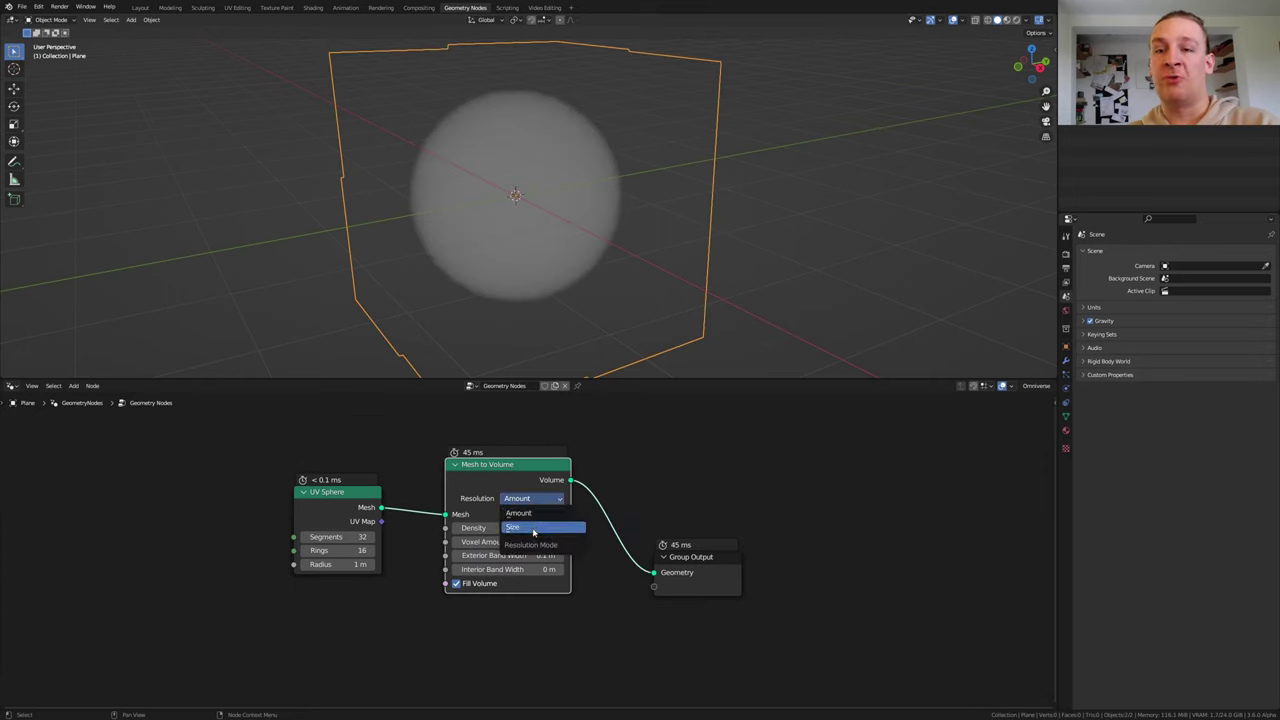
left_click(540, 526)
left_click(527, 541)
key("BackSpace")
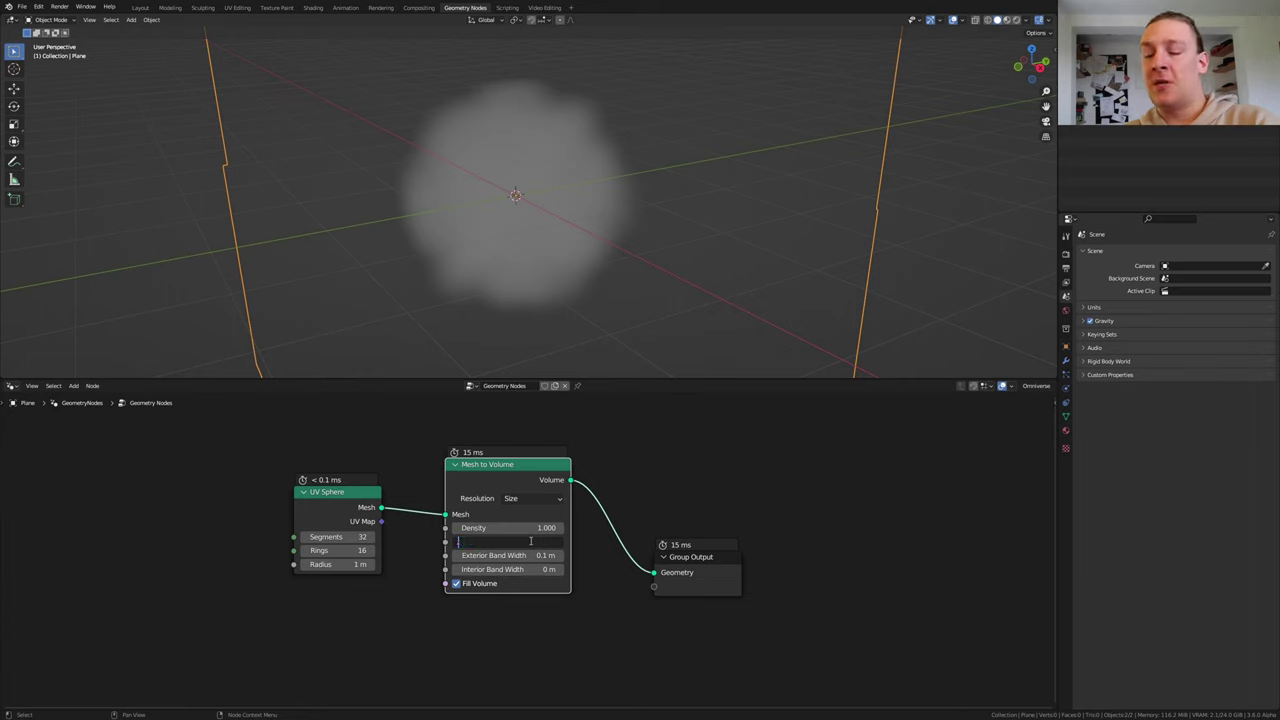
key("Return")
Insert a Distribute Points in Volume node before the Group Output, using Grid mode with 0.2 spacing on all axes
middle_click_drag(722, 484, 623, 457)
key("shift+a")
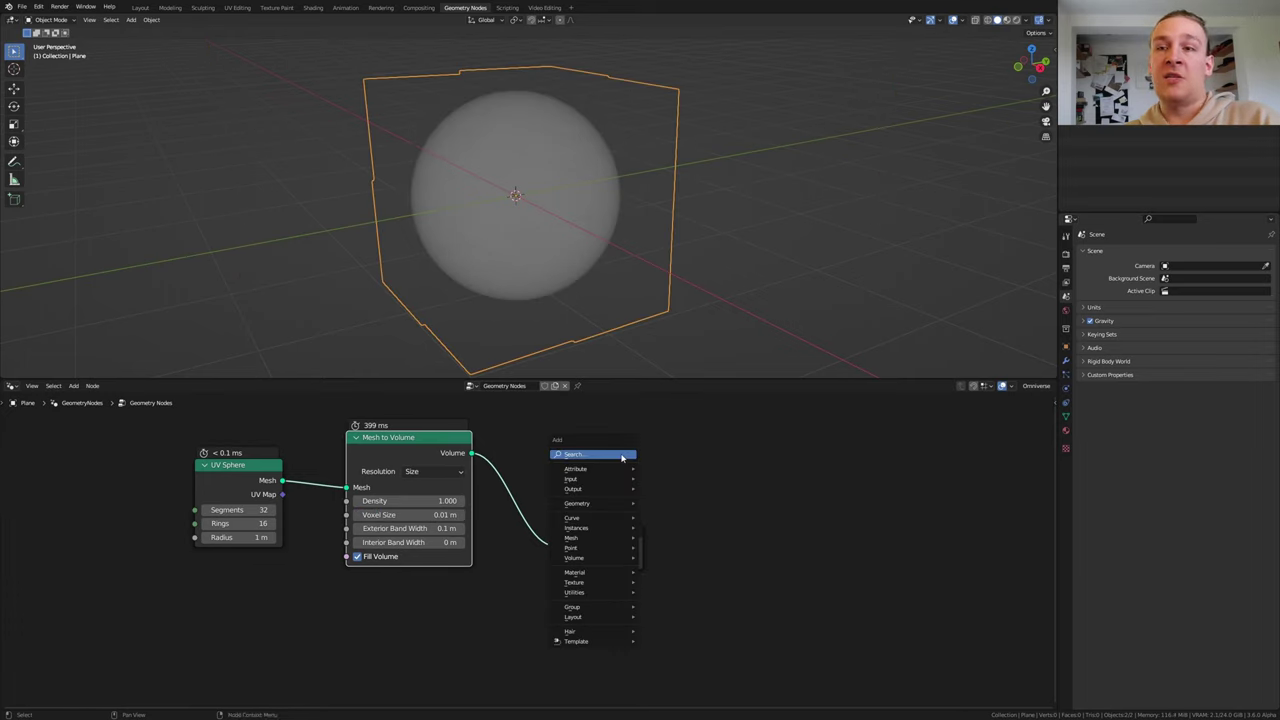
left_click(622, 456)
left_click(575, 478)
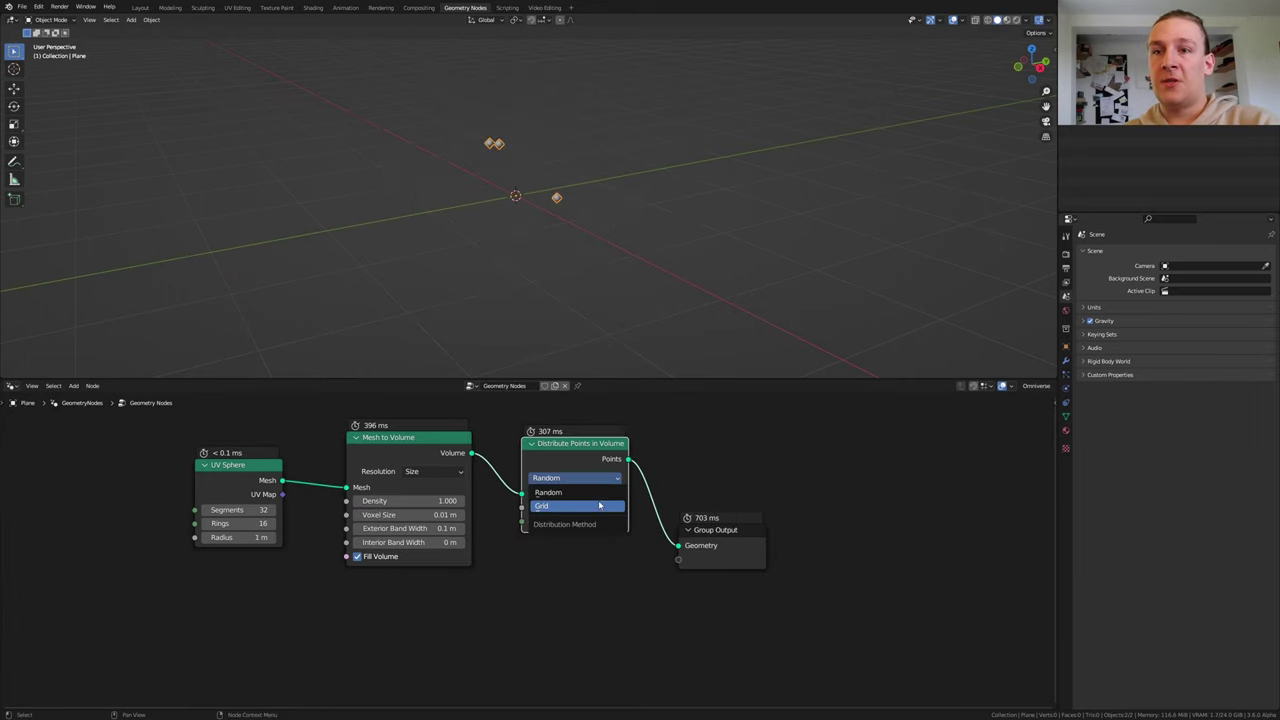
left_click(603, 513)
left_click_drag(575, 520, 575, 545)
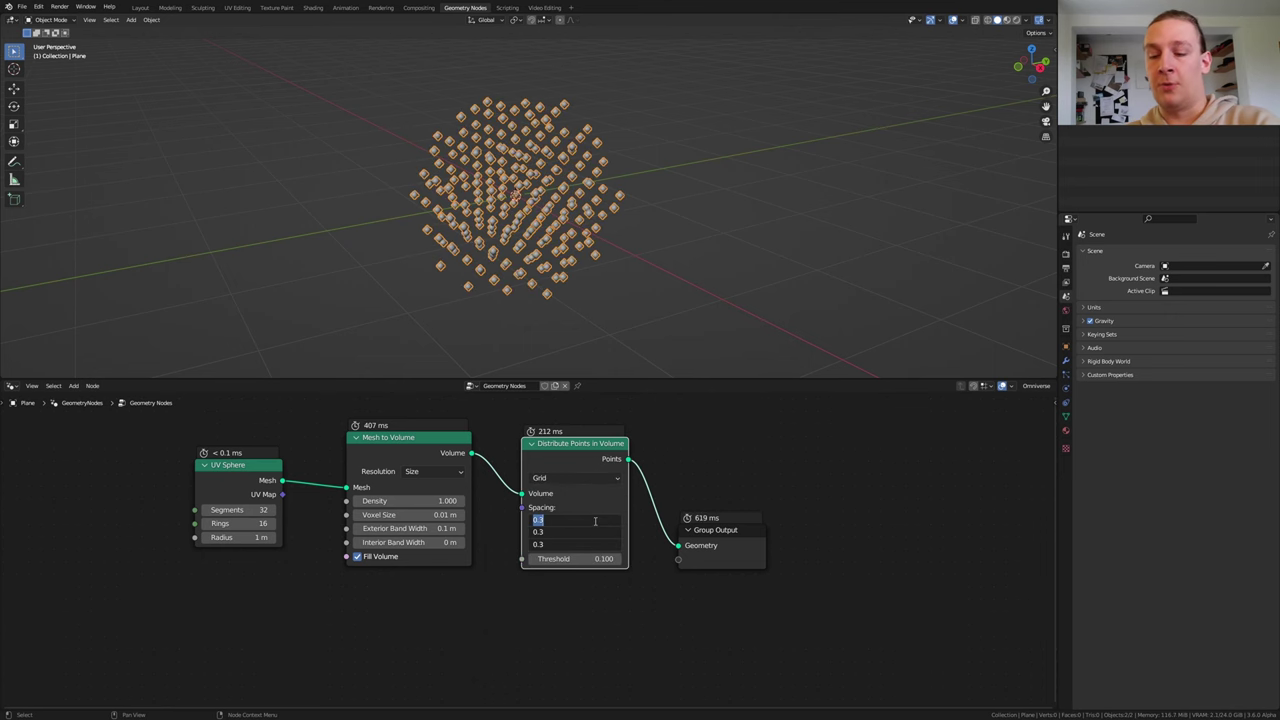
type(".2")
key("Return")
Insert an Instance on Points node before the Group Output and feed a new Cube node into its Instance input
middle_click_drag(726, 462, 669, 473)
key("shift+a")
type("on")
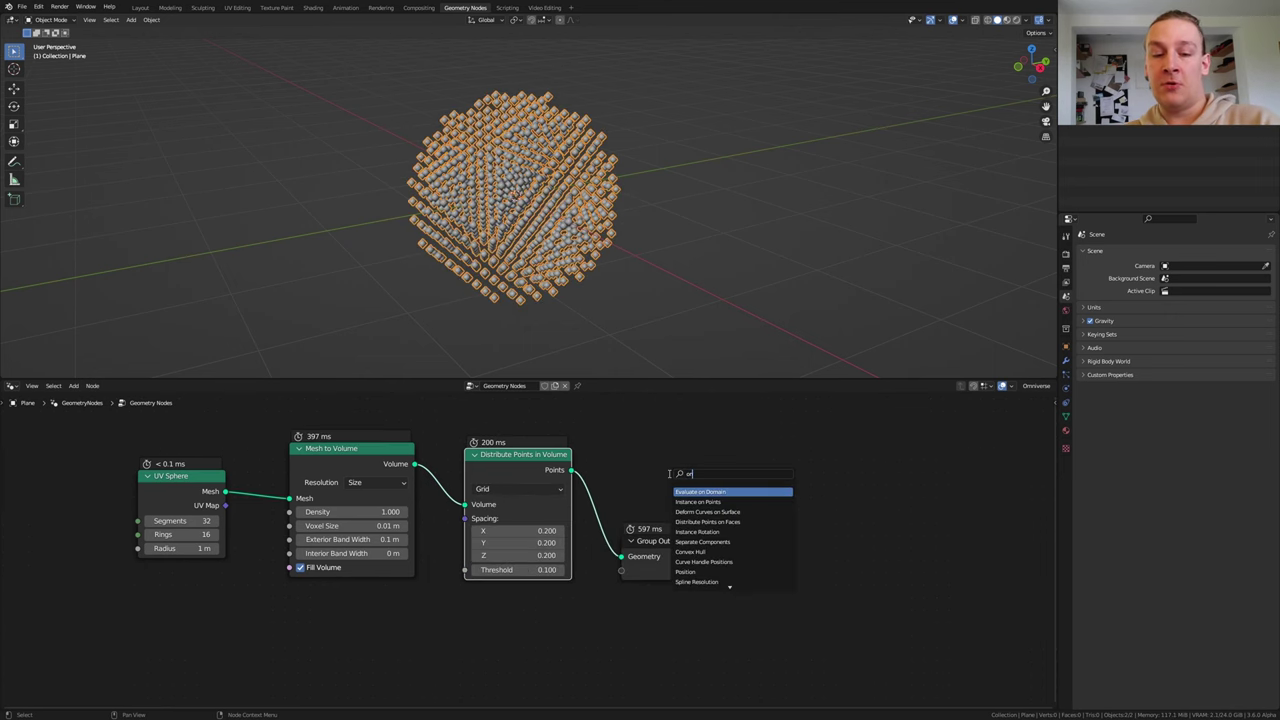
left_click(697, 501)
key("shift+a")
type("cu")
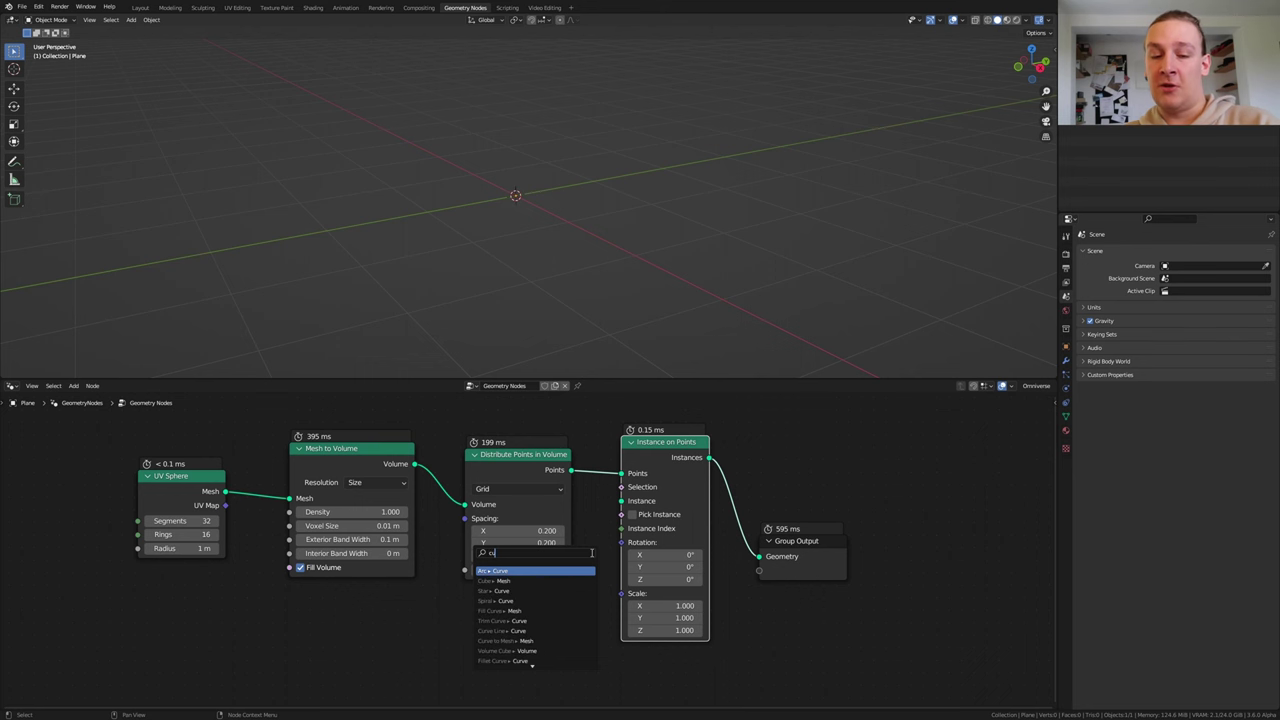
Add an Index of Nearest node and link the UV Sphere's UV Map to its Position input
key("shift+a")
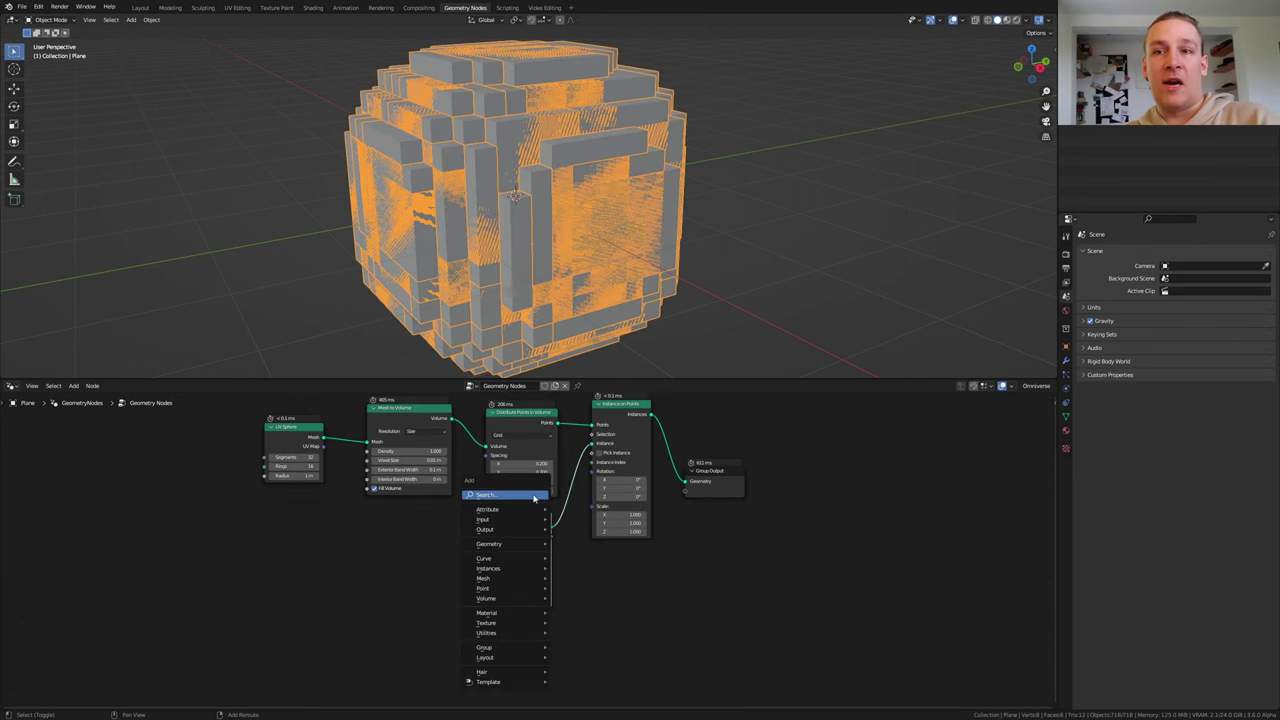
left_click(534, 496)
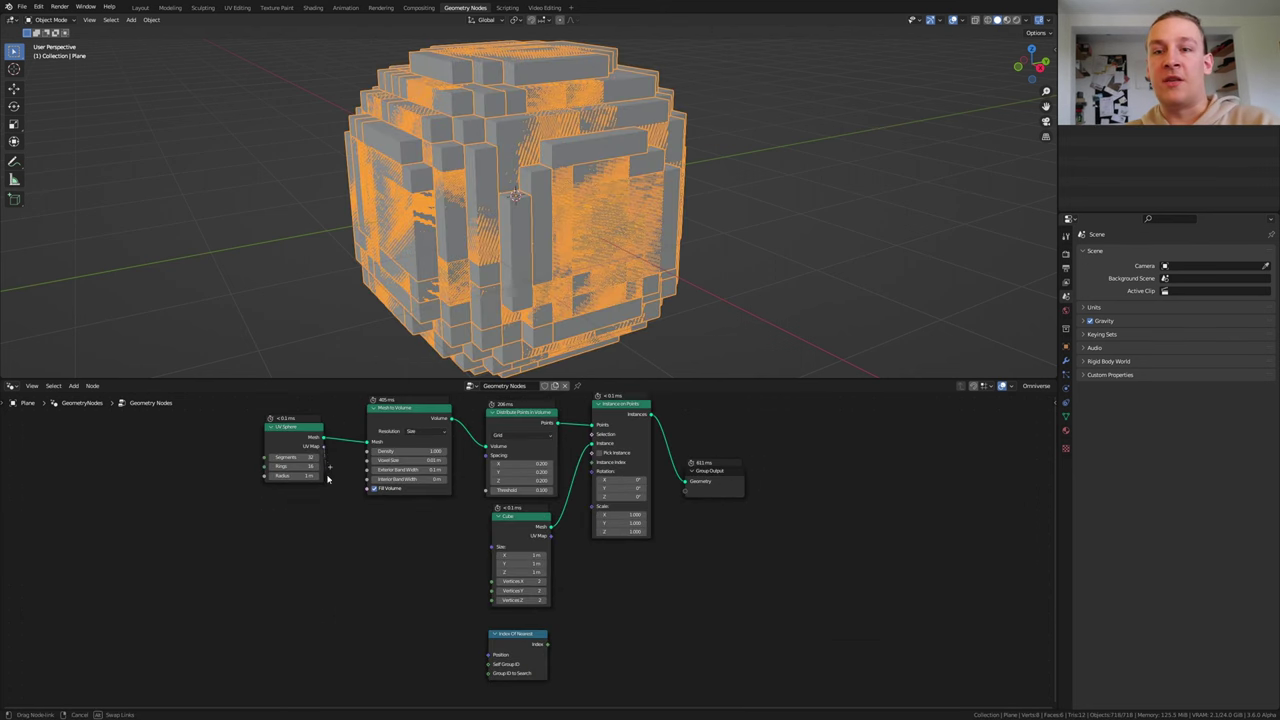
left_click_drag(323, 446, 490, 656)
Add a Sample Index node that takes the distributed points as Geometry and outputs its Value to the instances' Scale
key("shift+a")
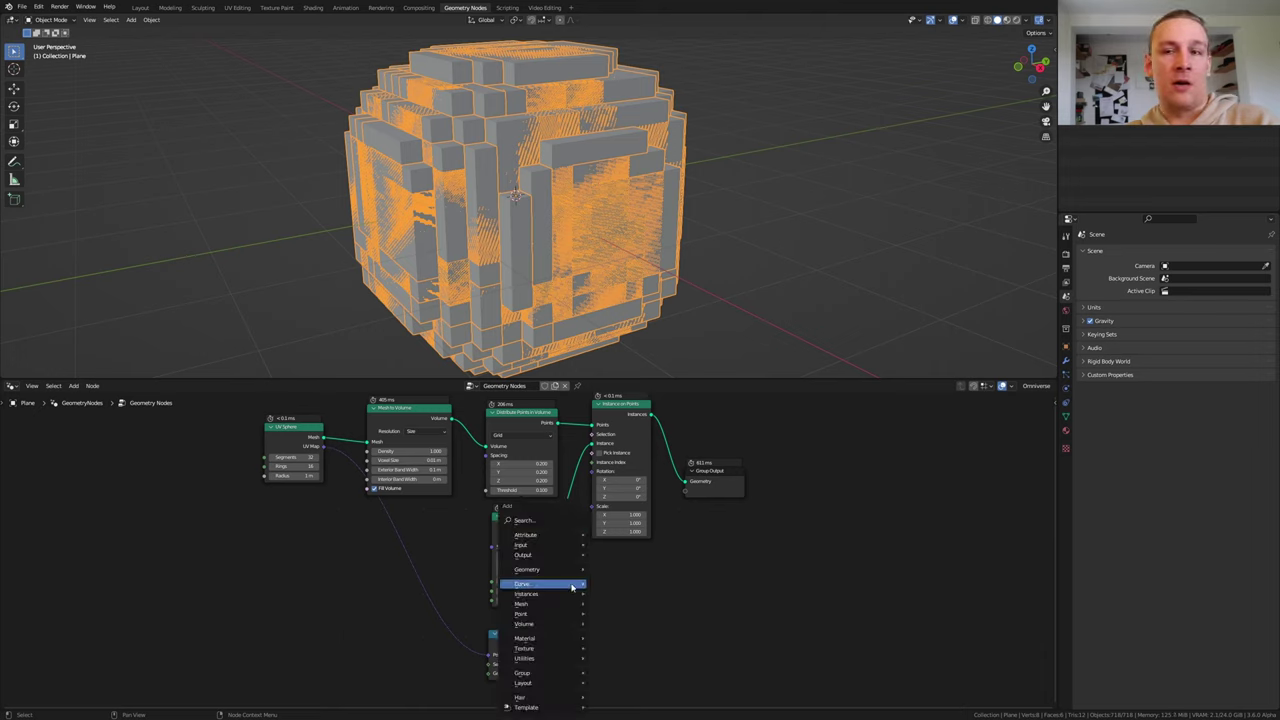
type("sa")
left_click(586, 545)
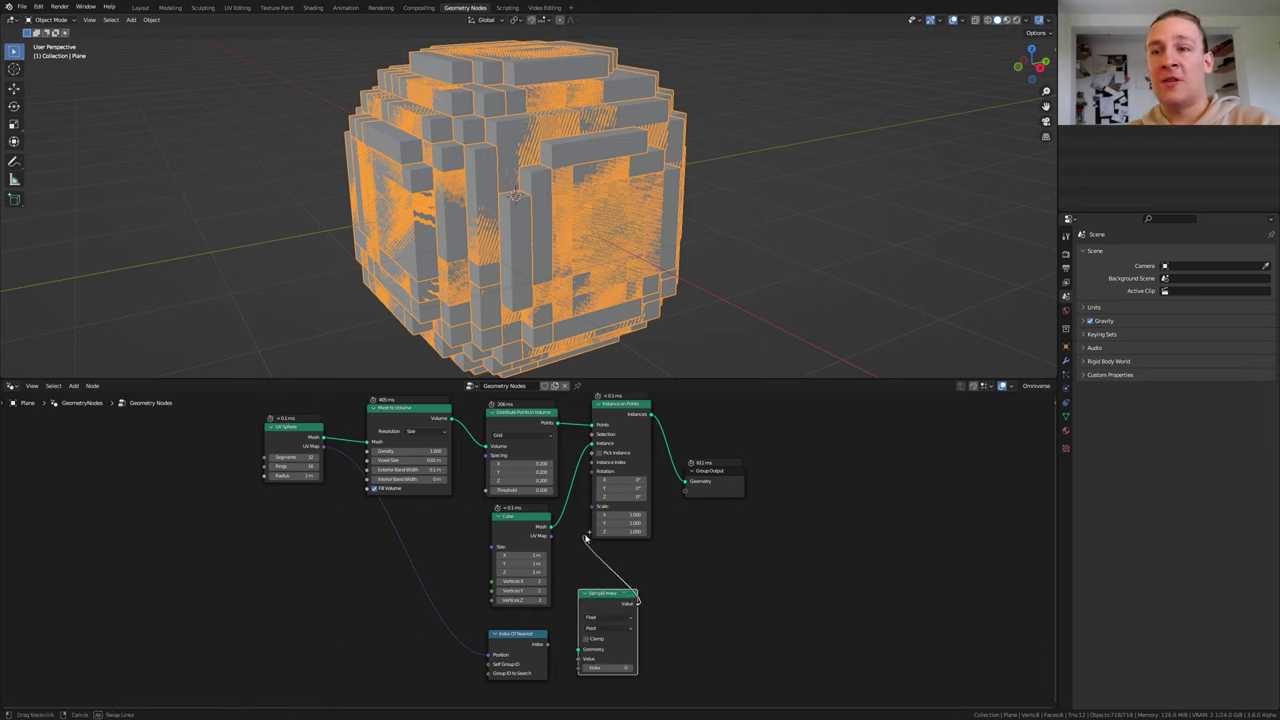
left_click(578, 657)
left_click_drag(580, 650, 561, 428)
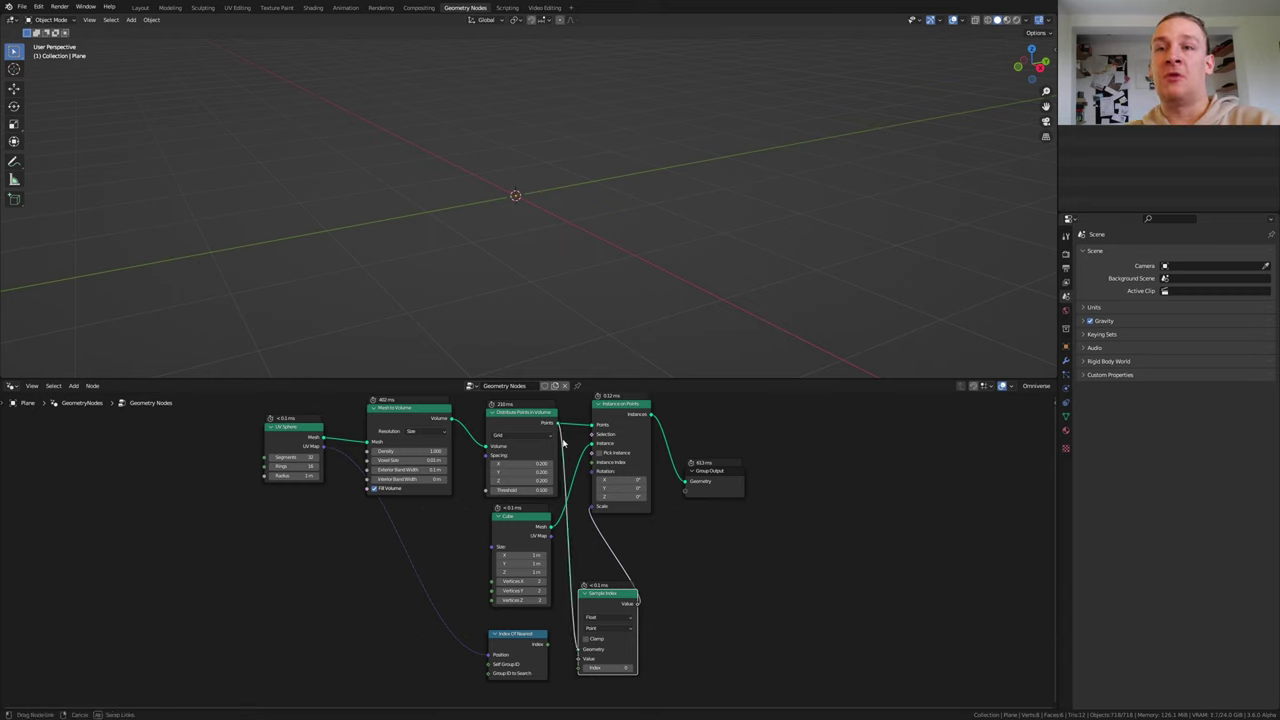
Link the Index of Nearest output to the Sample Index node's Index input
scroll(549, 696, "up", 4)
left_click_drag(548, 625, 587, 659)
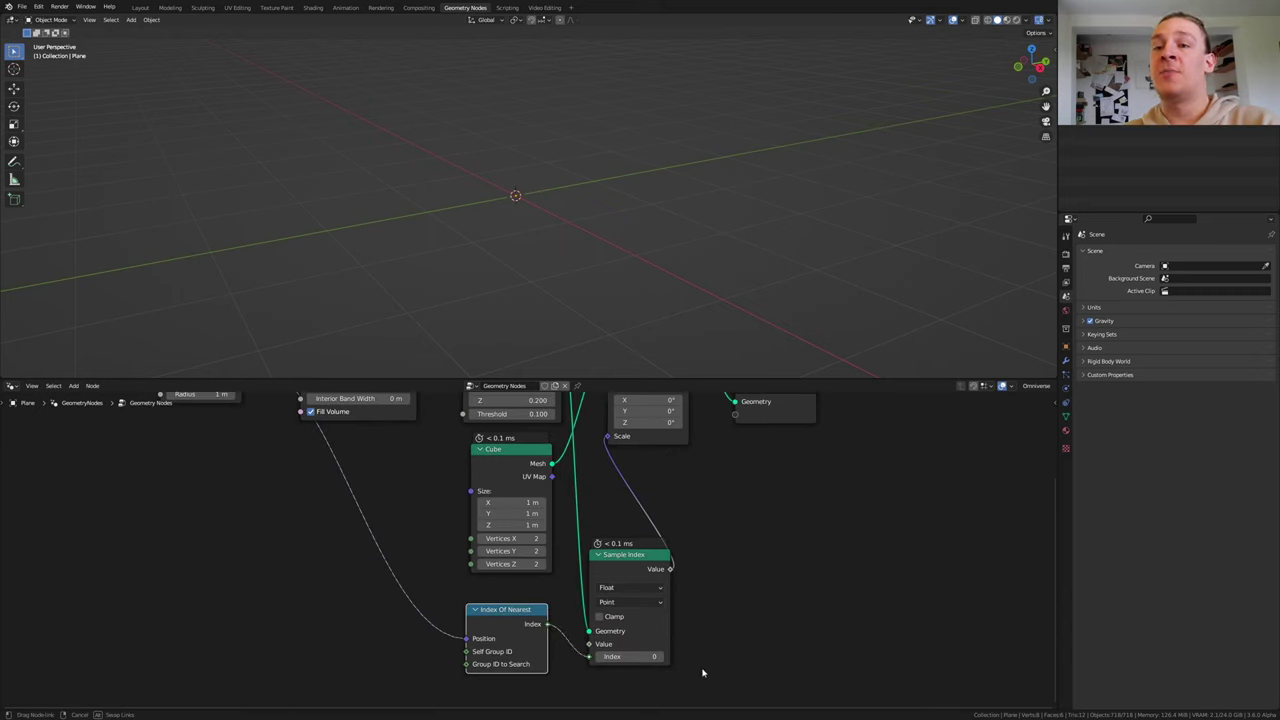
left_click_drag(702, 672, 645, 671)
scroll(570, 640, "down", 2)
Add a Position node and link it to the Sample Index node's Value input
key("shift+a")
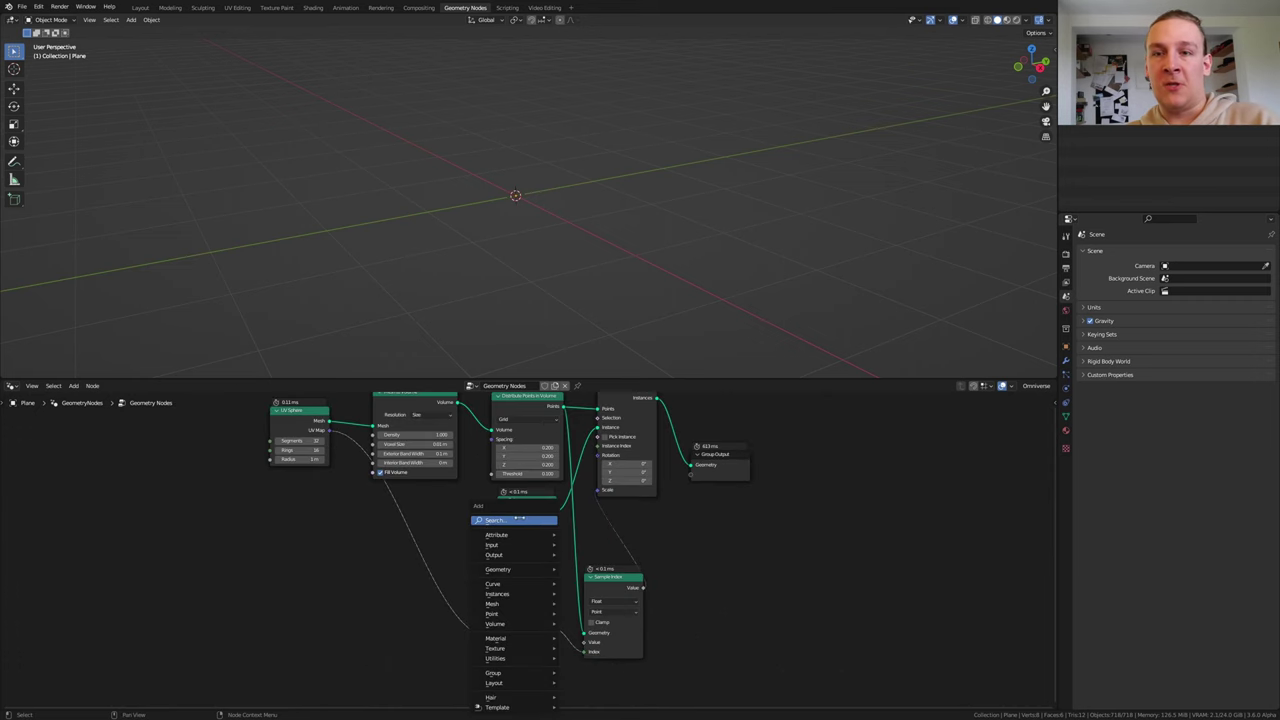
type("po")
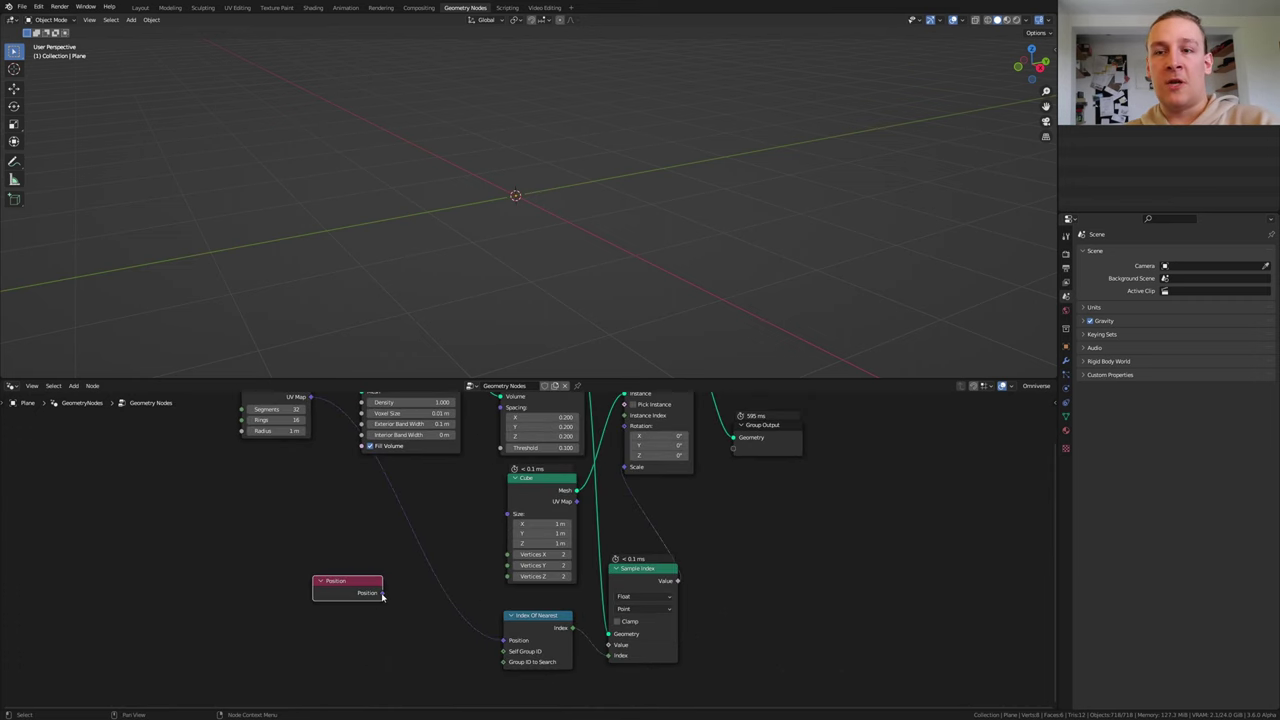
left_click_drag(383, 594, 605, 650)
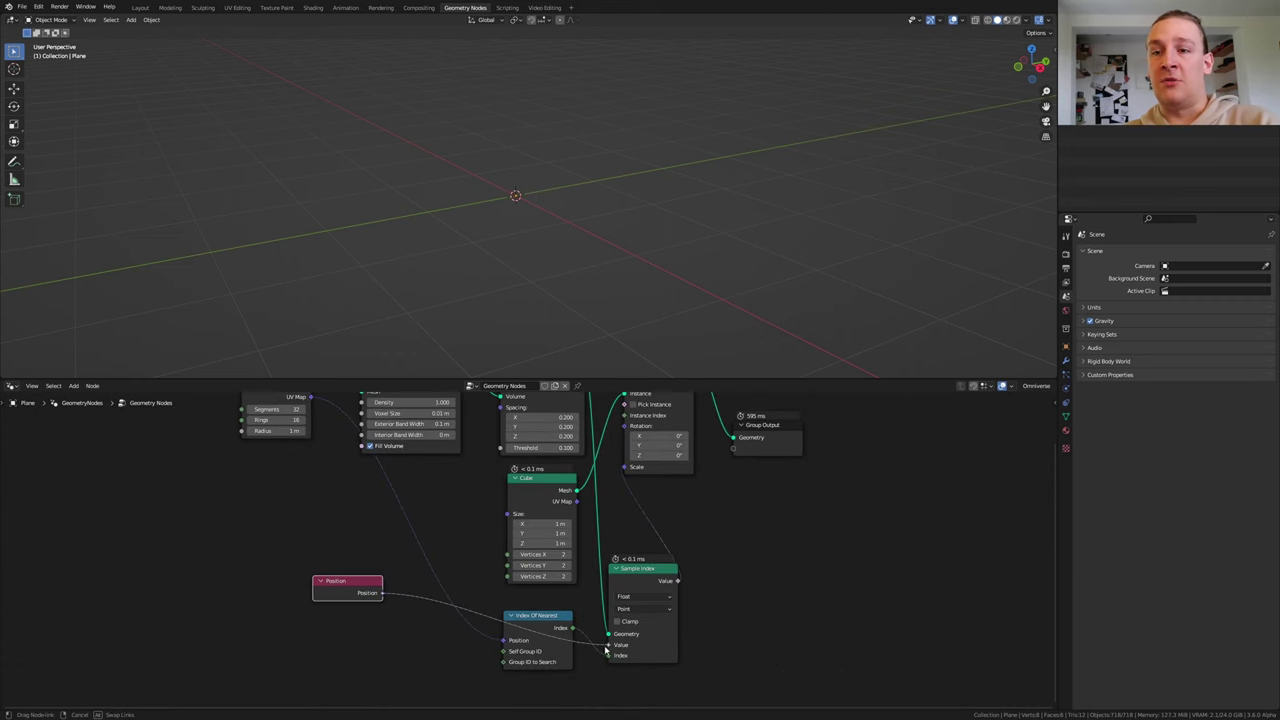
left_click_drag(608, 650, 608, 648)
Insert a Vector Math node set to Divide between Sample Index and Scale, dividing by 1.25 on all axes
key("shift+a")
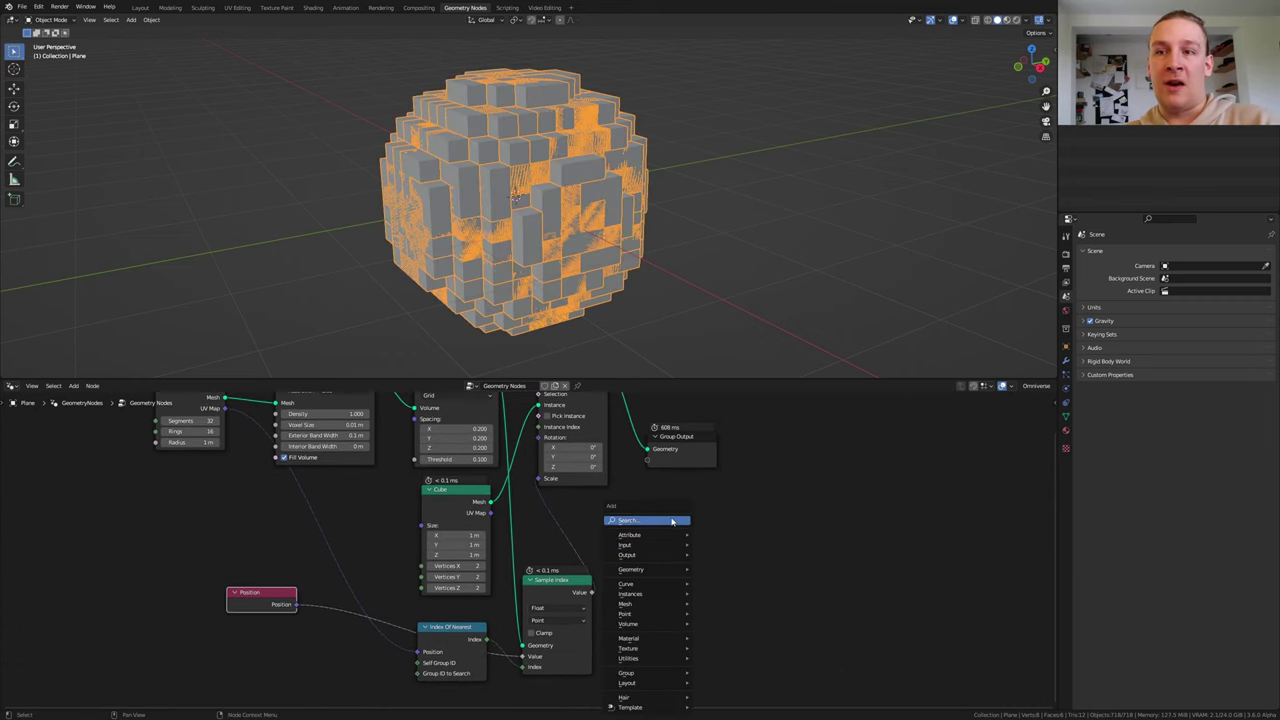
left_click(673, 520)
type("vec")
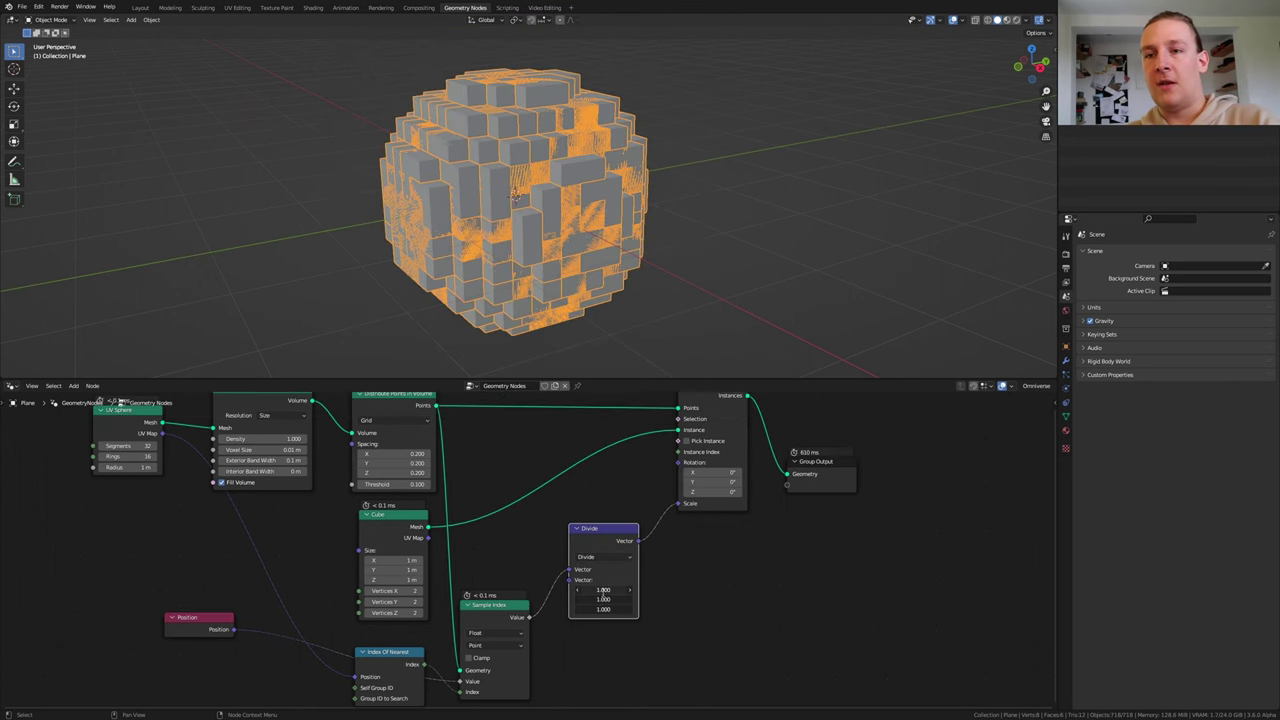
left_click(603, 590)
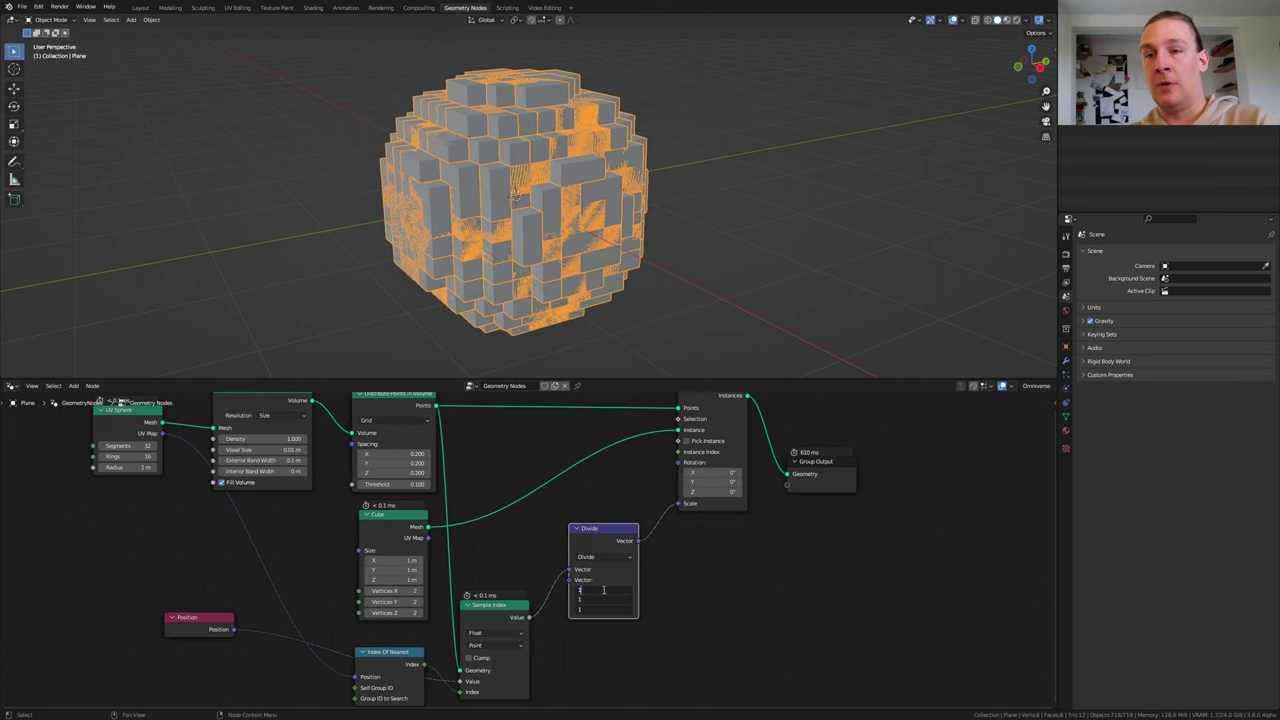
type("1.25")
key("Return")
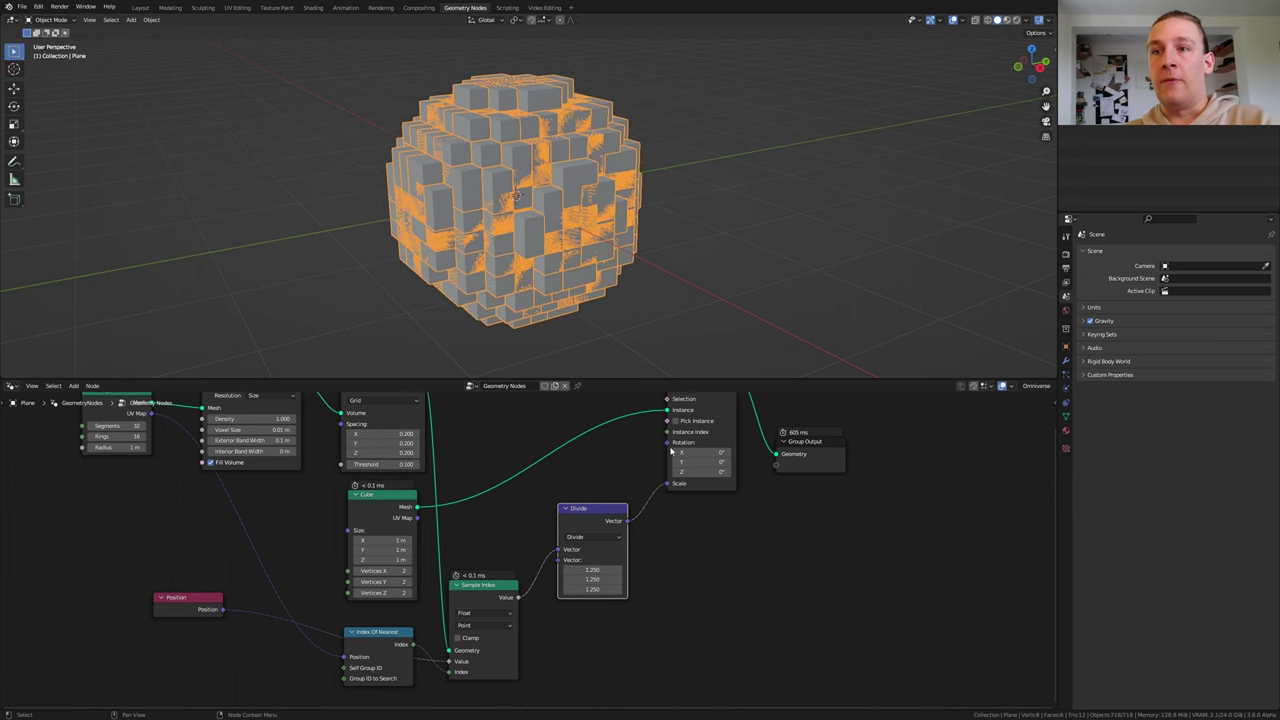
Drive the instances' Rotation with a Z-axis Align Euler to Vector node, feeding Position into its Rotation and Vector inputs
left_click_drag(668, 443, 716, 532)
type("al")
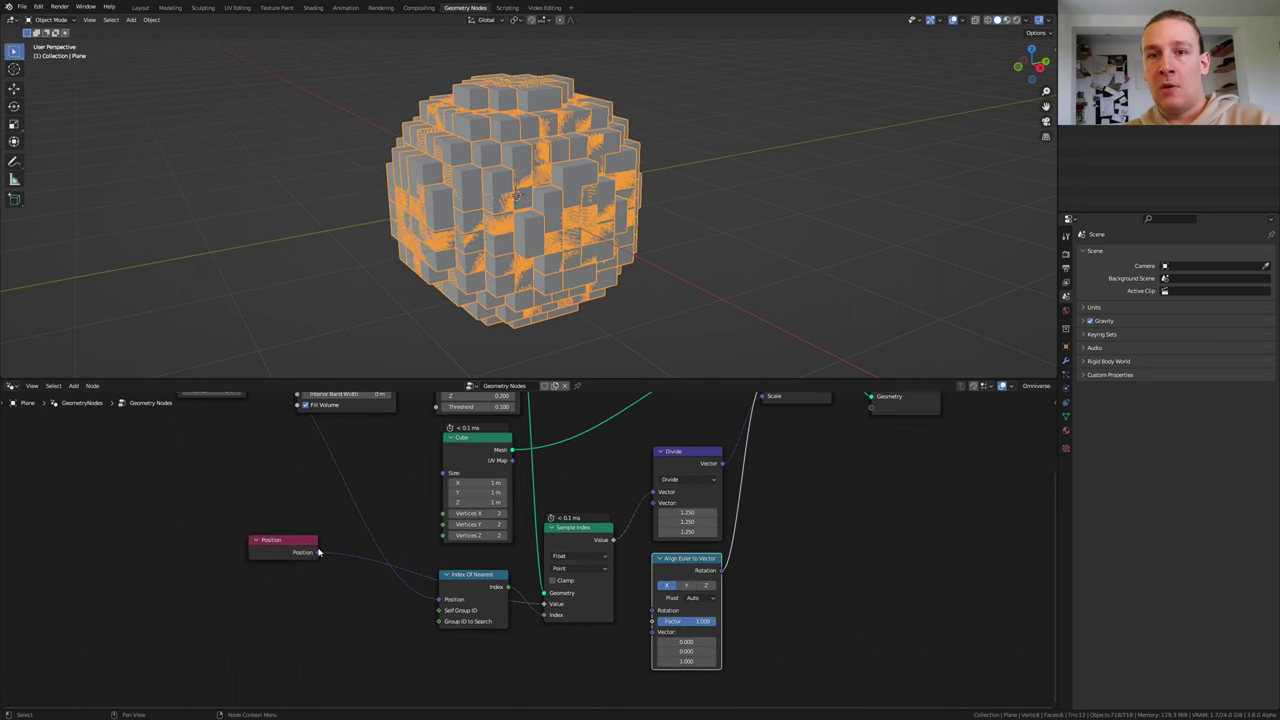
left_click_drag(319, 552, 660, 615)
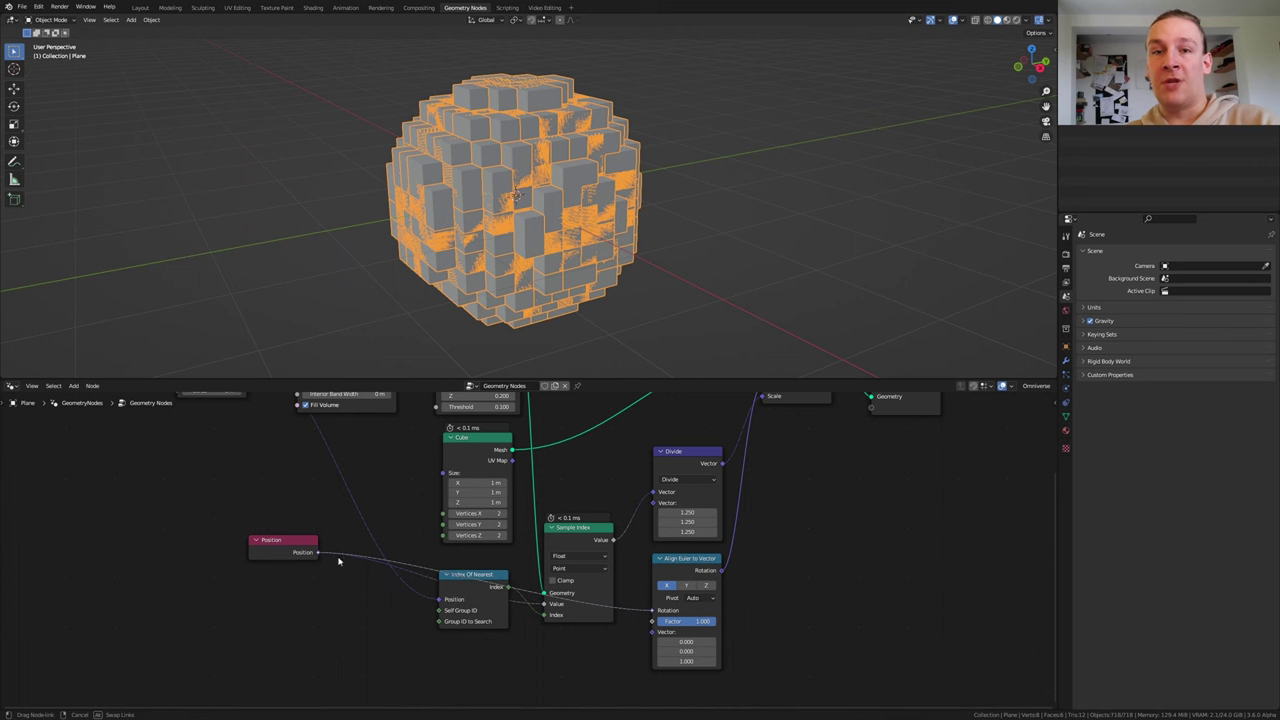
left_click_drag(338, 561, 652, 631)
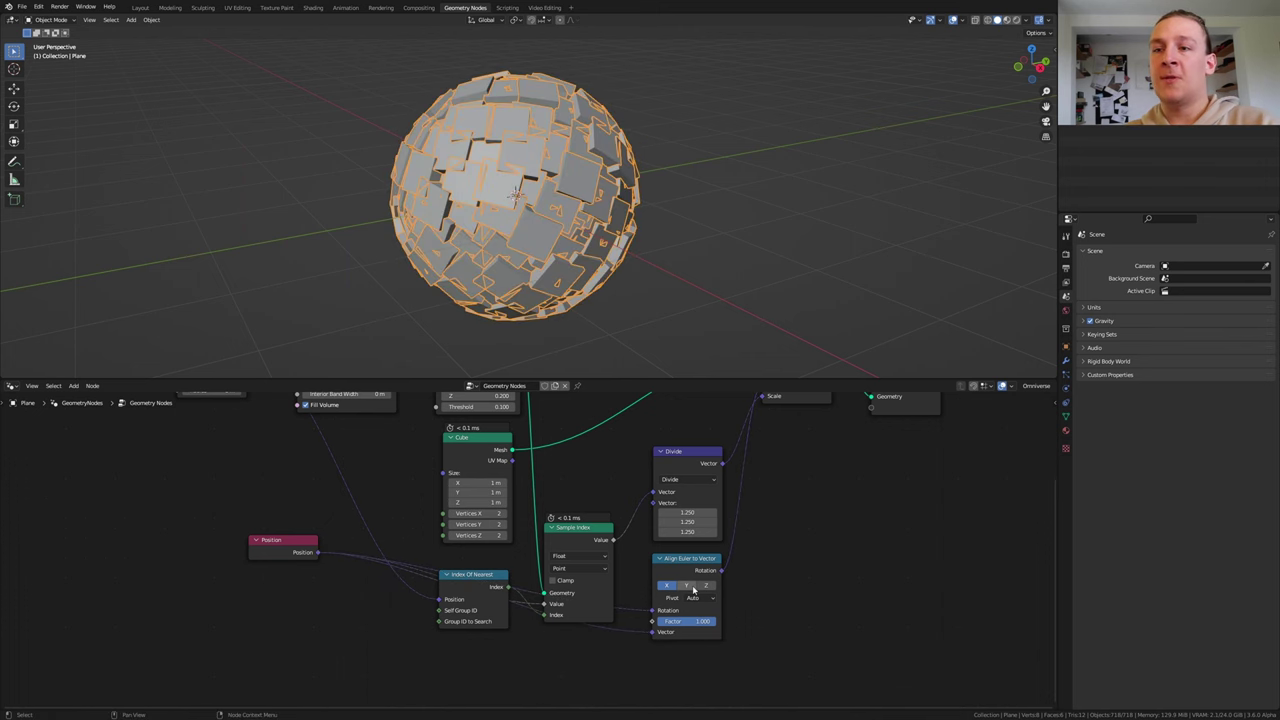
left_click(705, 587)
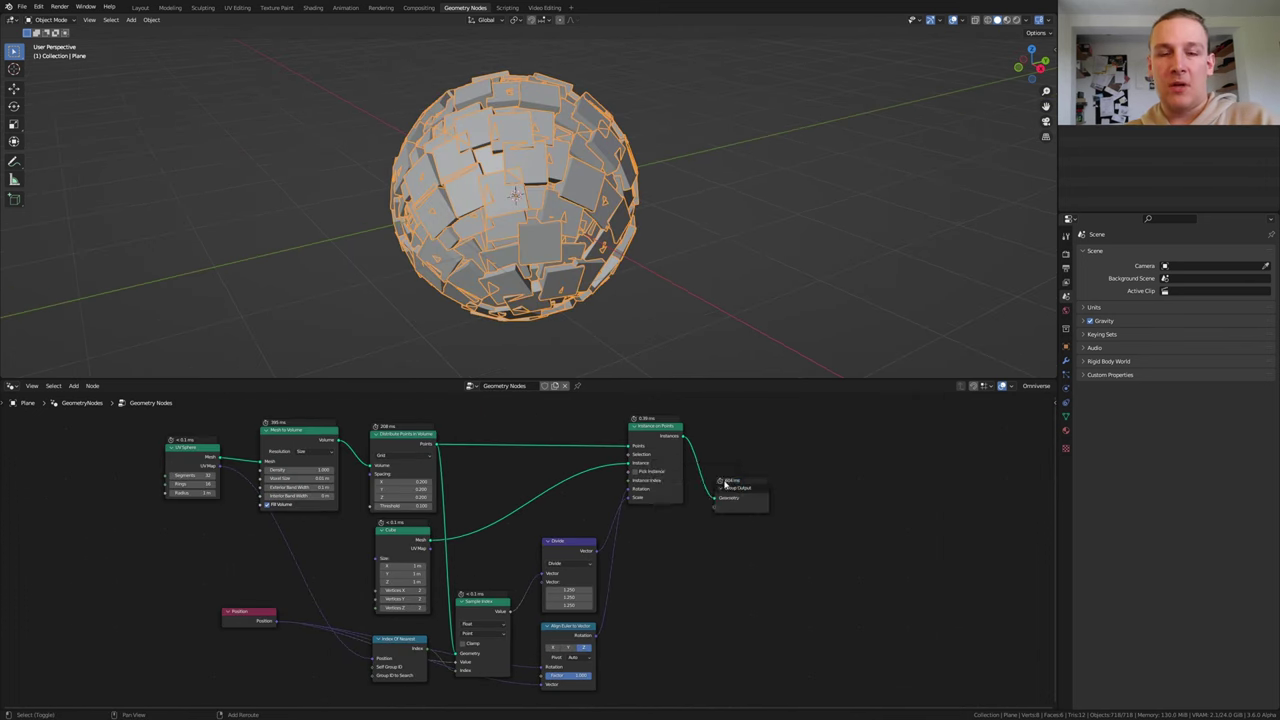
Insert a Rotate Instances node before the Group Output and keyframe its rotation from 0° at frame 1 to 360° at frame 251
key("shift+a")
left_click(724, 482)
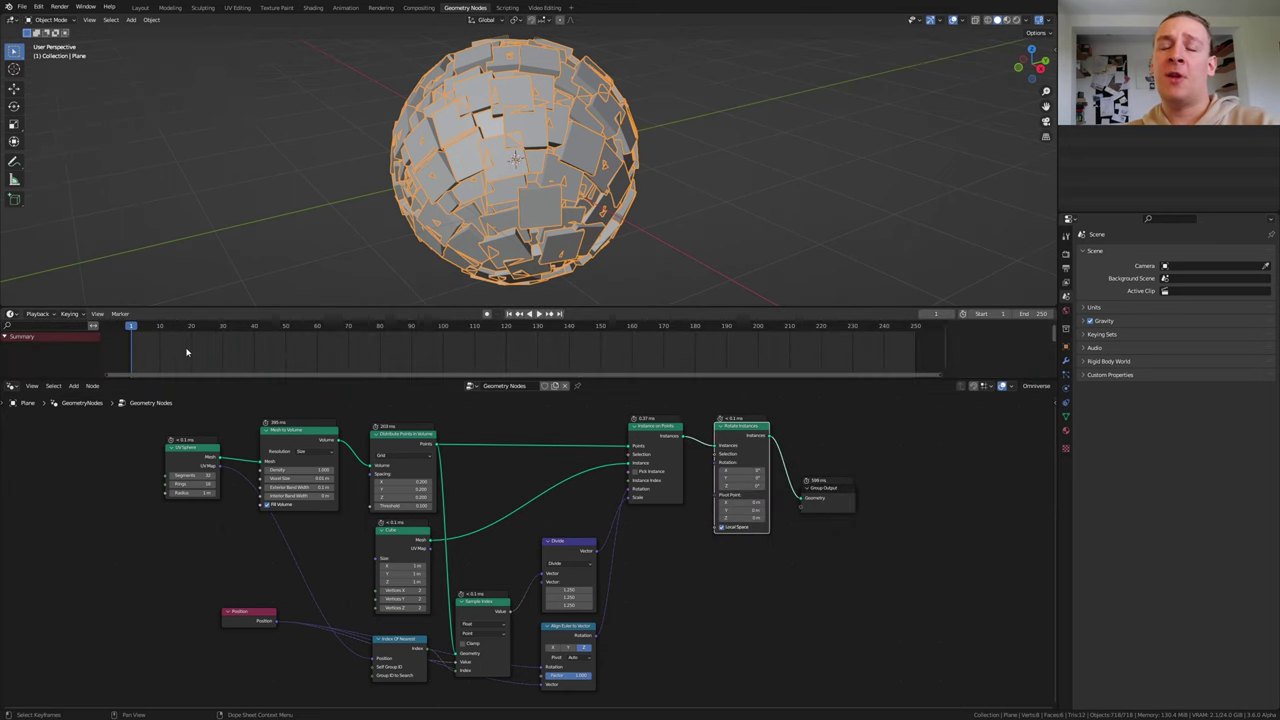
scroll(785, 445, "up", 2)
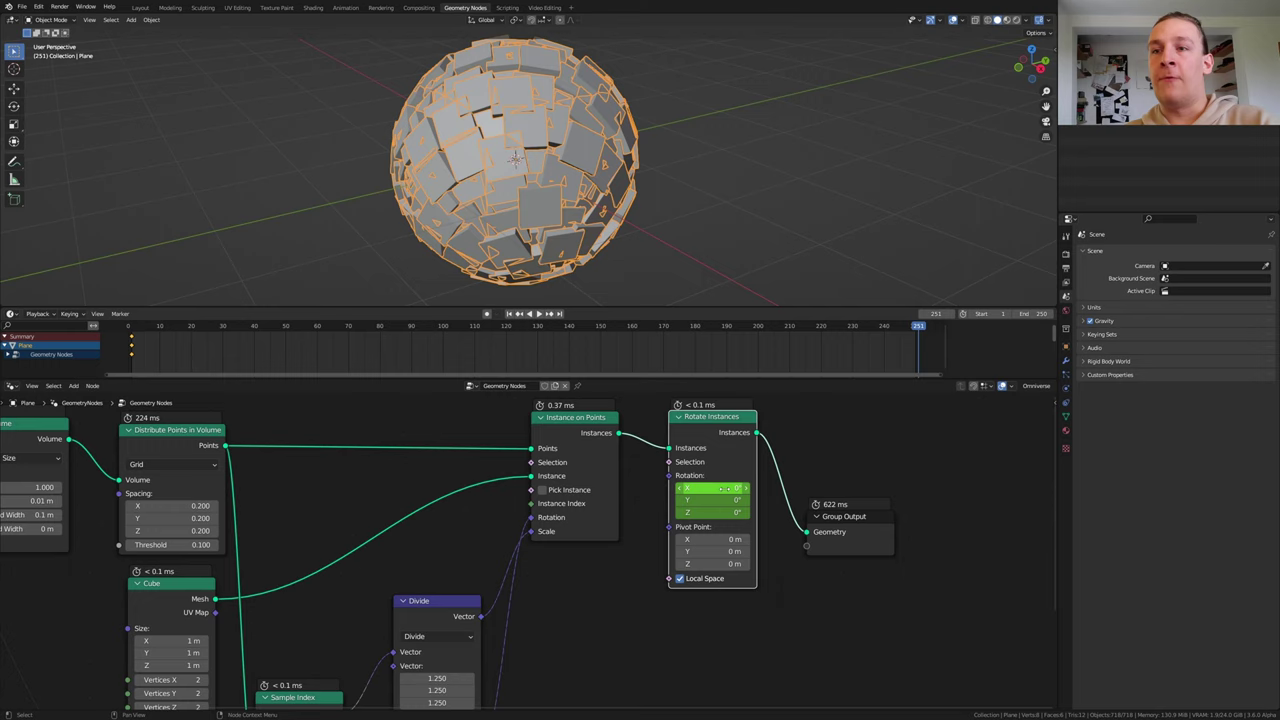
left_click_drag(726, 489, 726, 513)
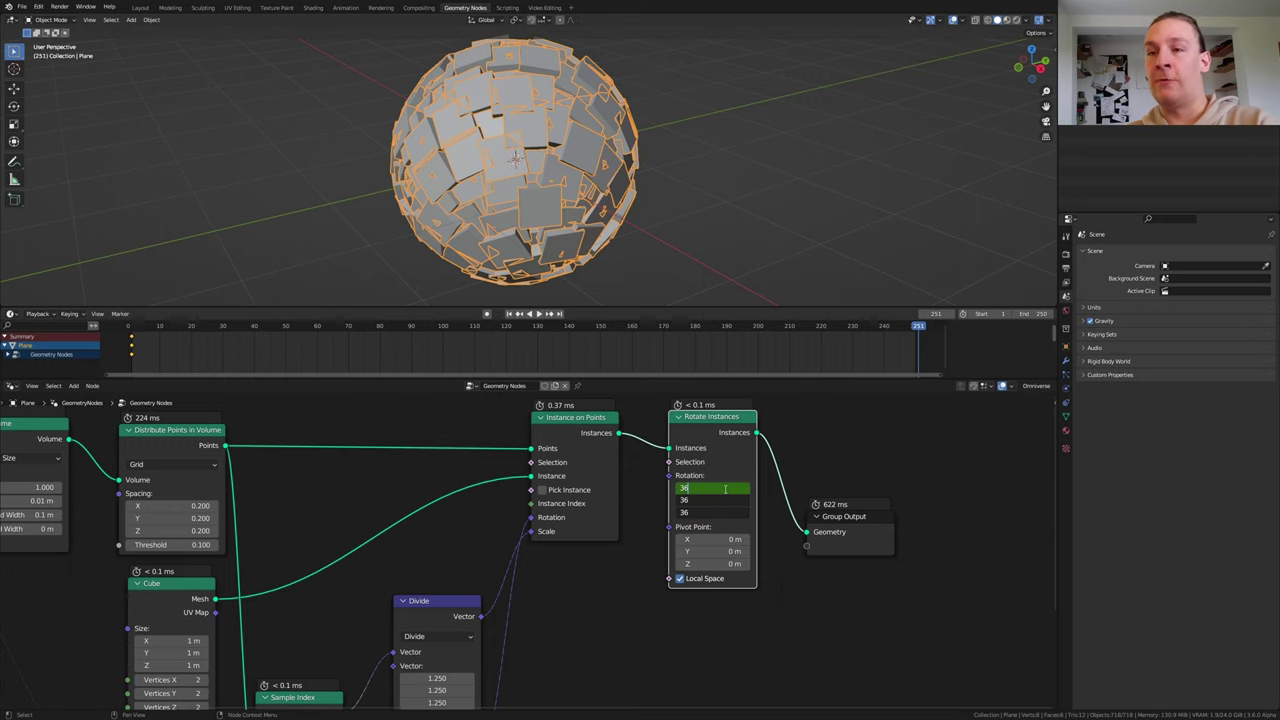
key("Return")
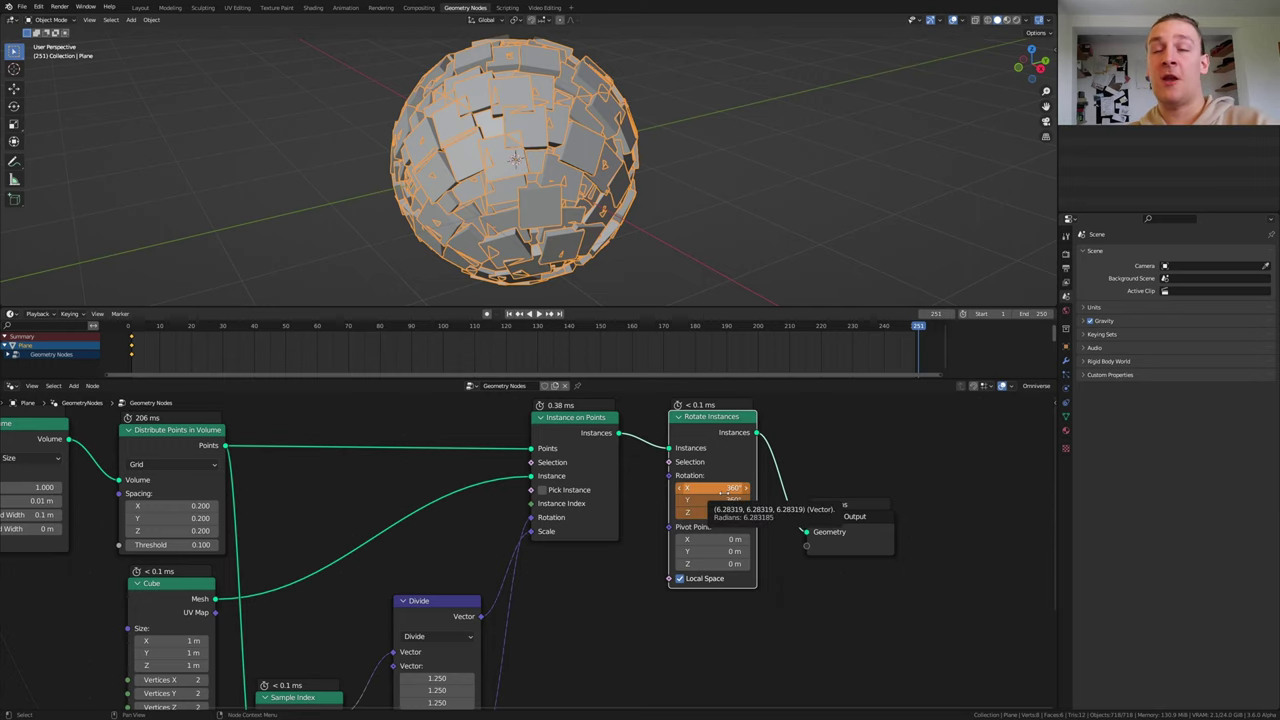
Insert a Scale Instances node after Rotate Instances and add a Mix node below them
key("shift+a")
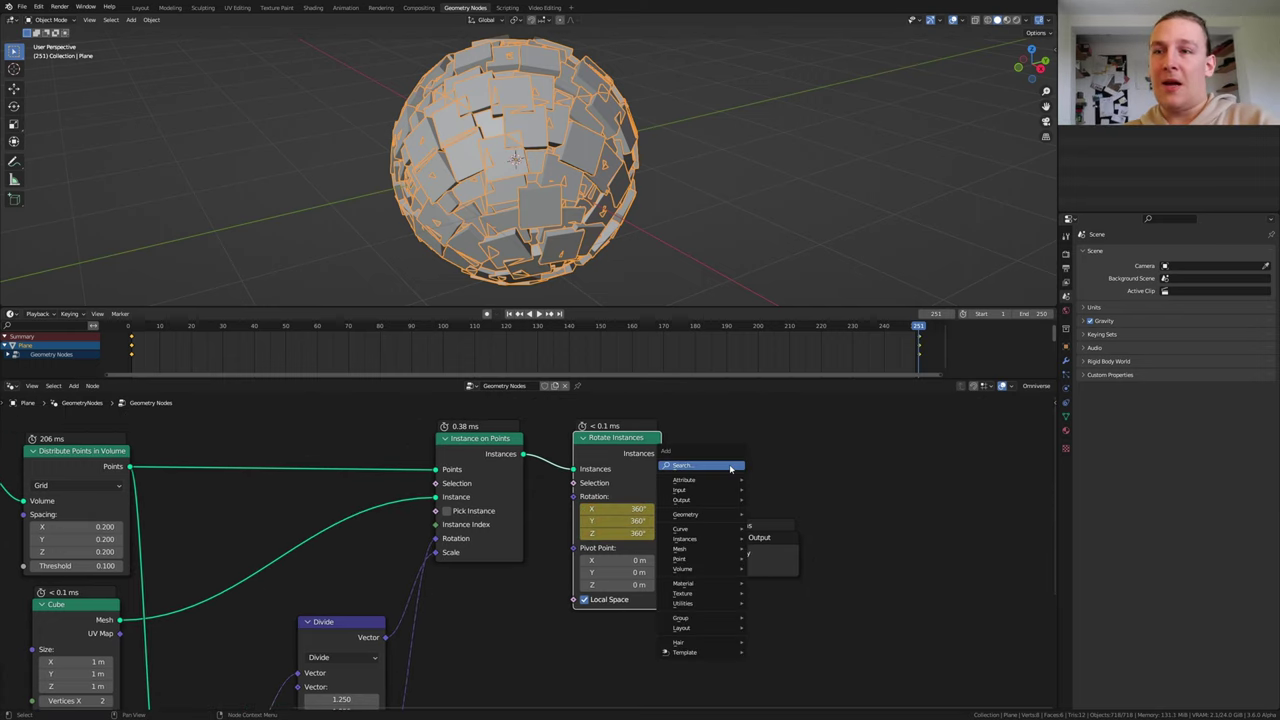
left_click(733, 466)
type("sca")
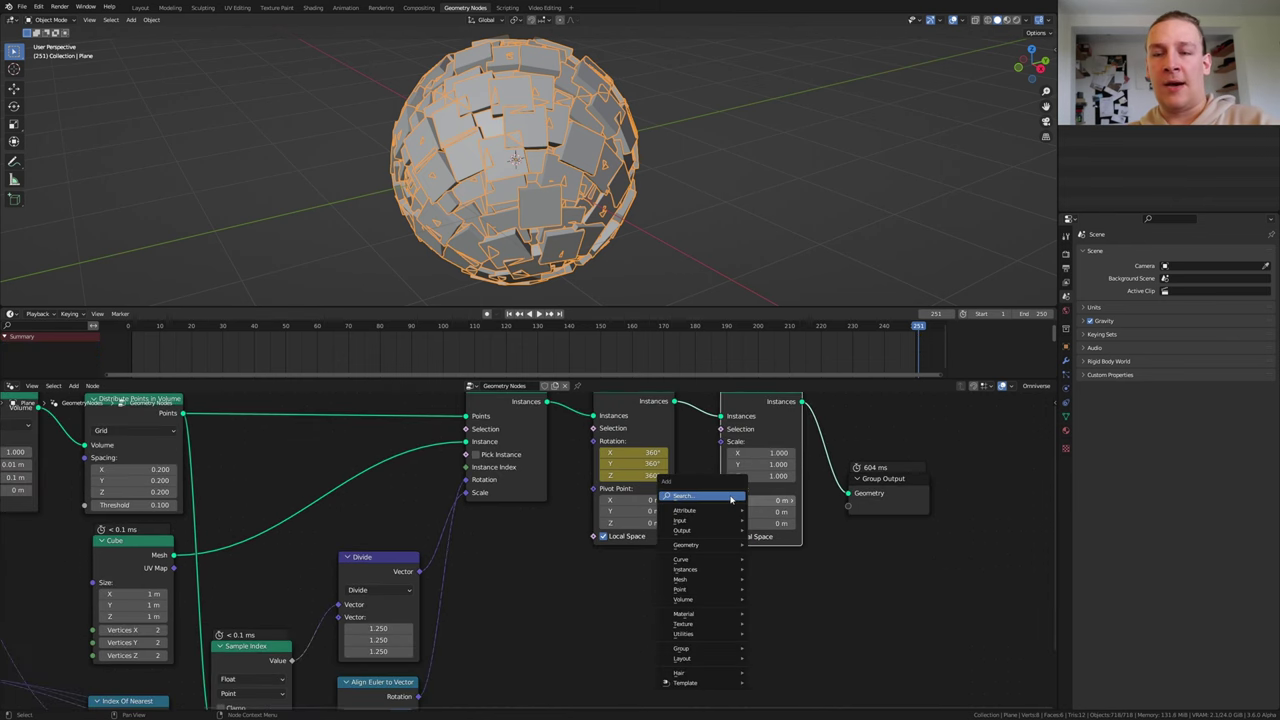
type("mix")
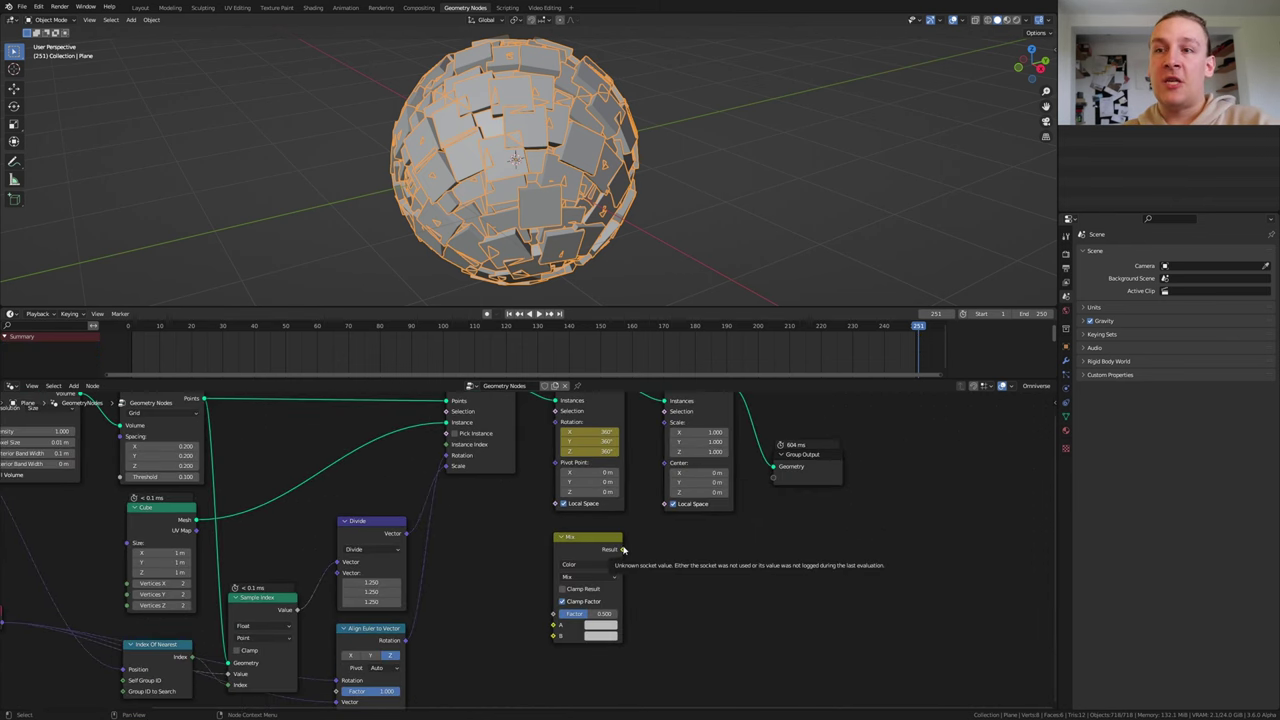
Feed the Mix result into Scale Instances' Scale, connect the Sample Index value to Mix input B, and make color A black
left_click_drag(622, 549, 667, 428)
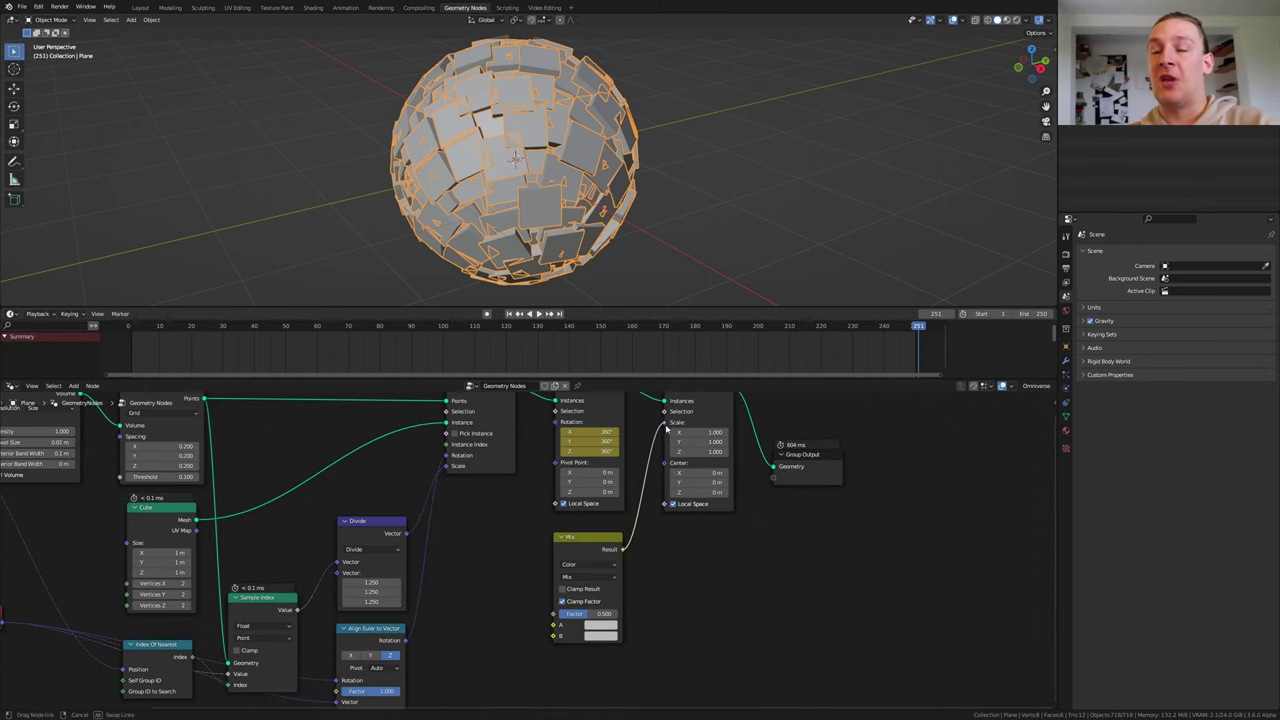
left_click_drag(427, 570, 685, 599)
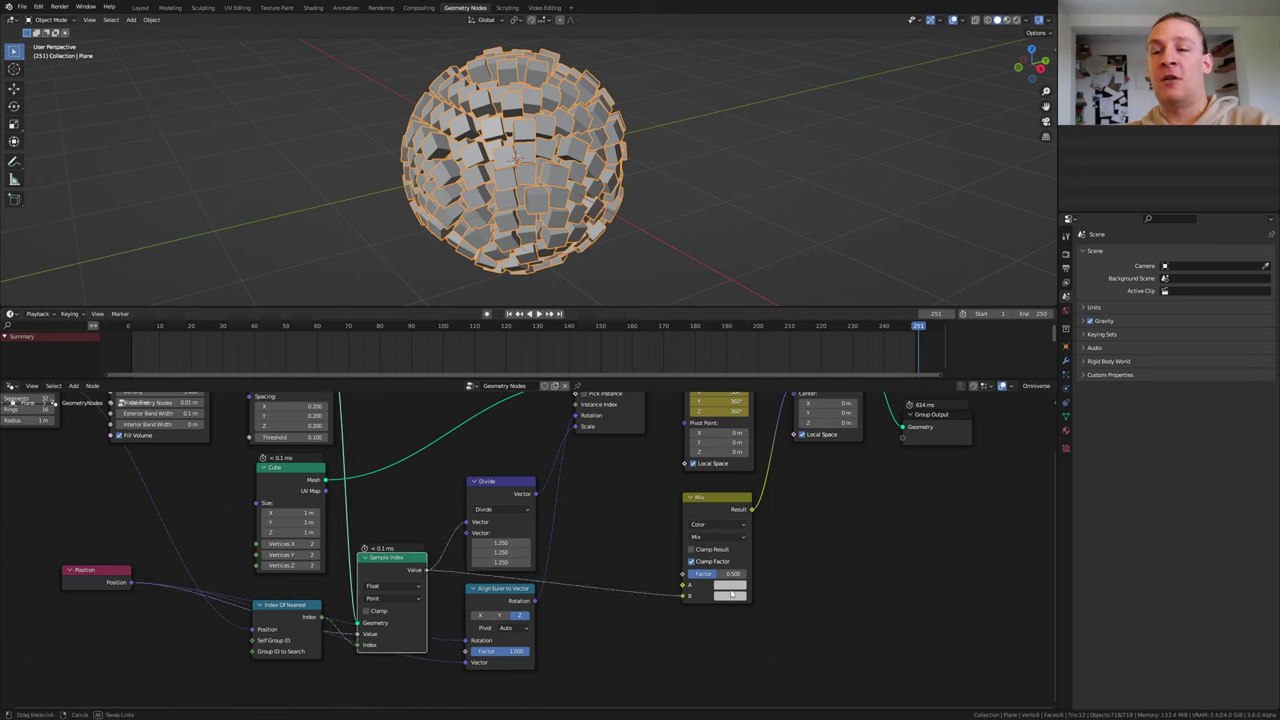
left_click(730, 586)
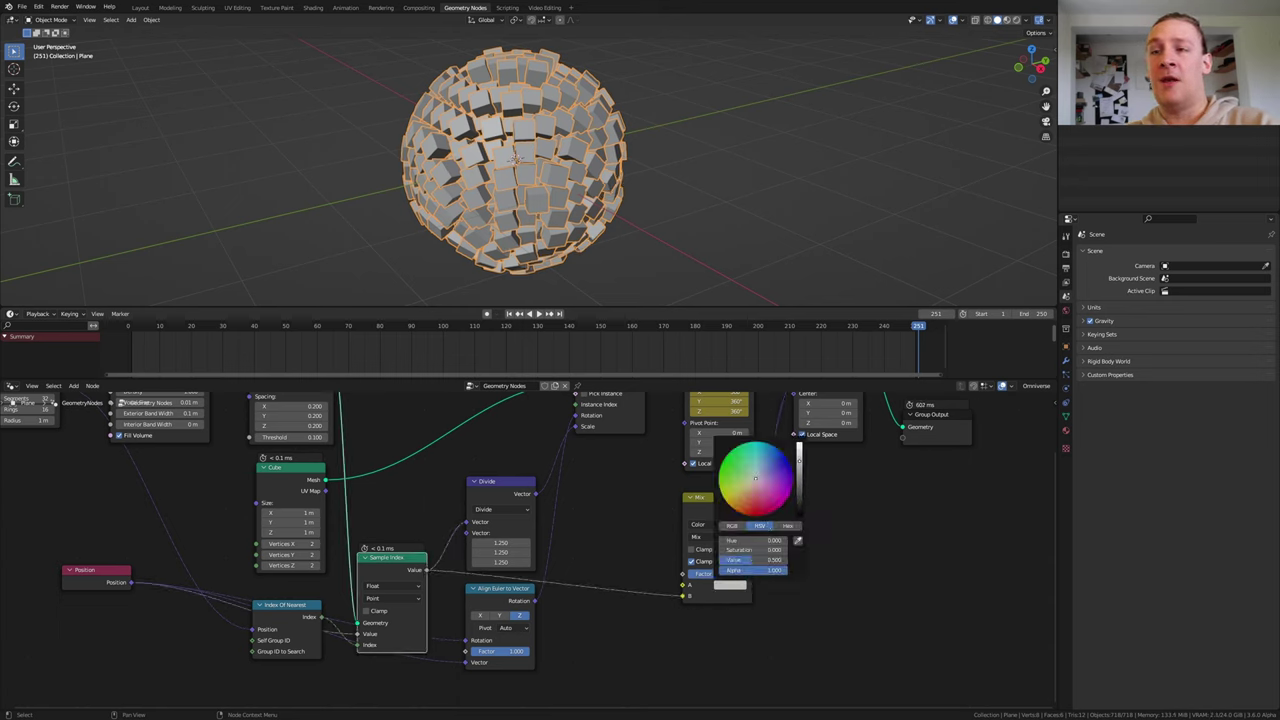
left_click_drag(799, 461, 799, 514)
Add a Spherical Gradient Texture node and connect its Color output to the Mix node's Factor
key("shift+a")
left_click(625, 509)
type("gr")
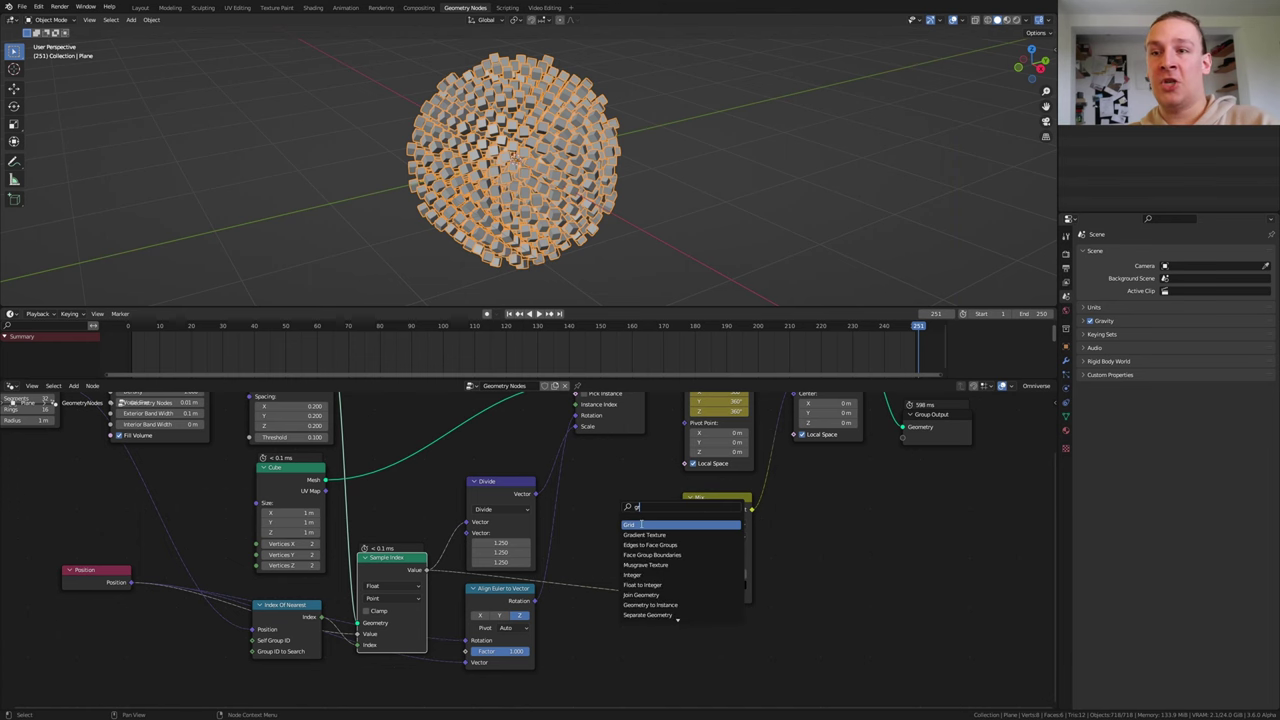
left_click(644, 534)
scroll(648, 500, "up", 2)
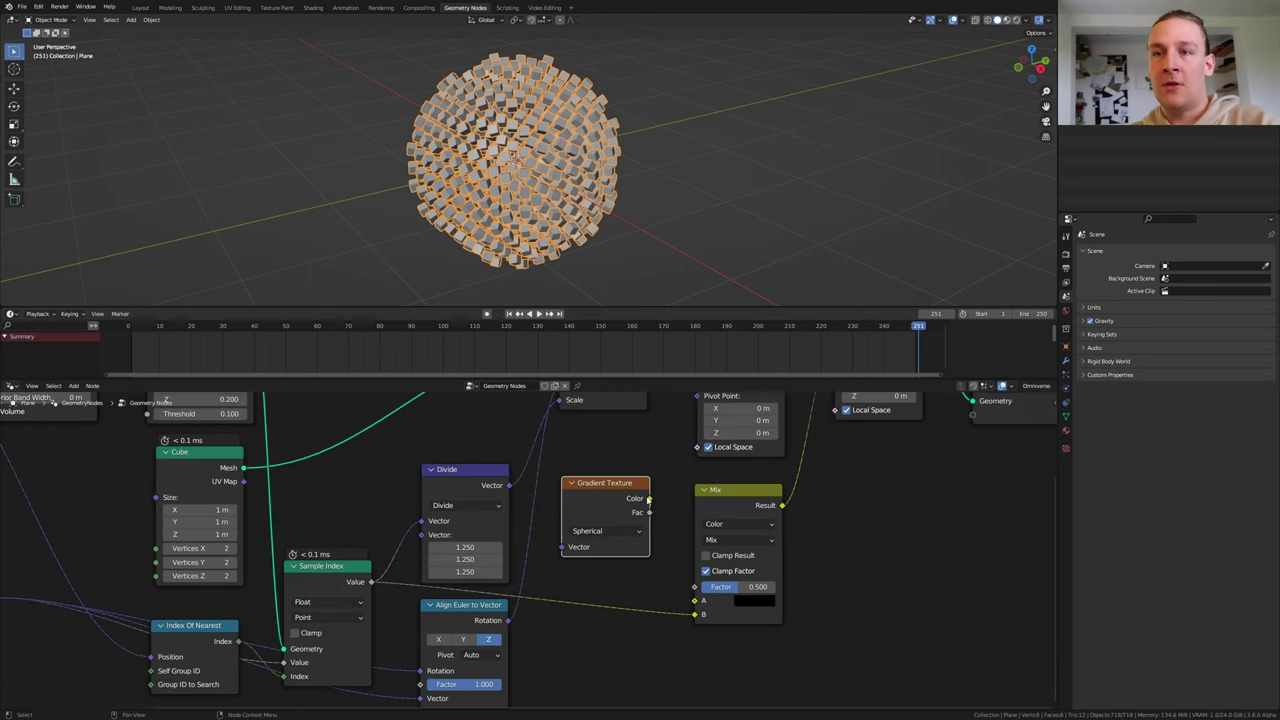
left_click_drag(648, 499, 694, 600)
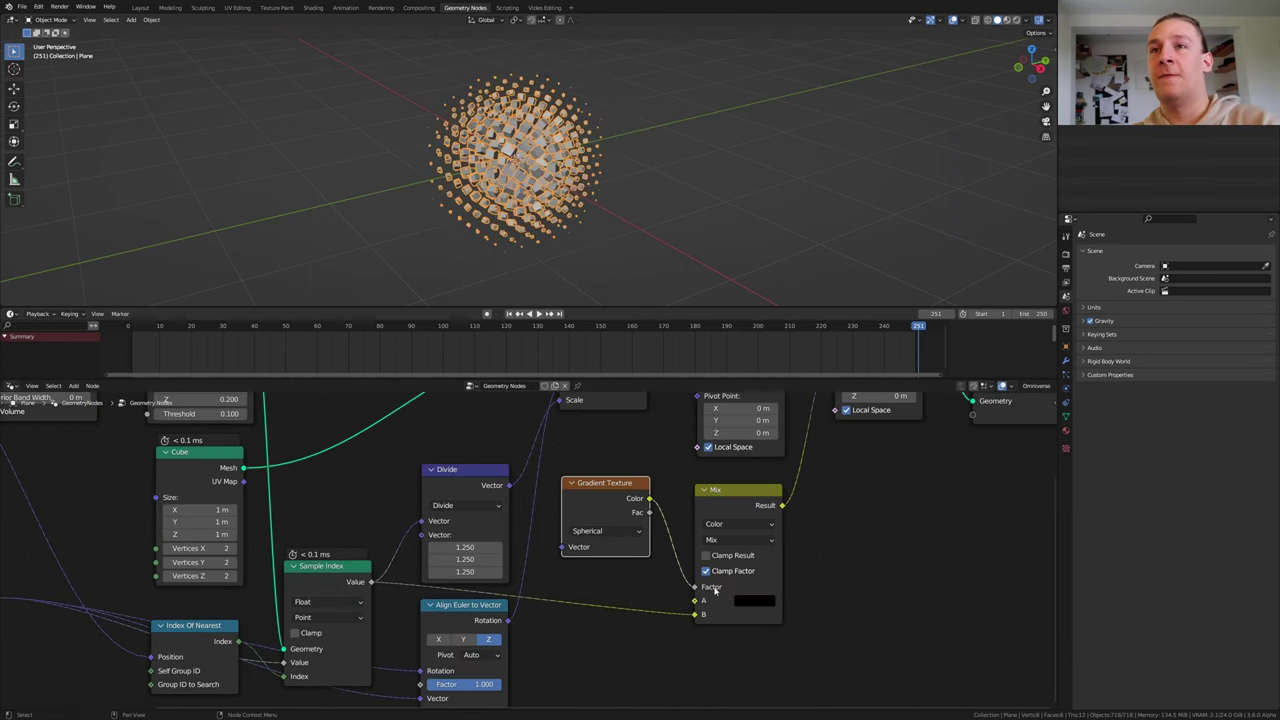
Insert a Set Material node between Scale Instances and the Group Output
scroll(700, 500, "down", 3)
key("shift+a")
type("set m")
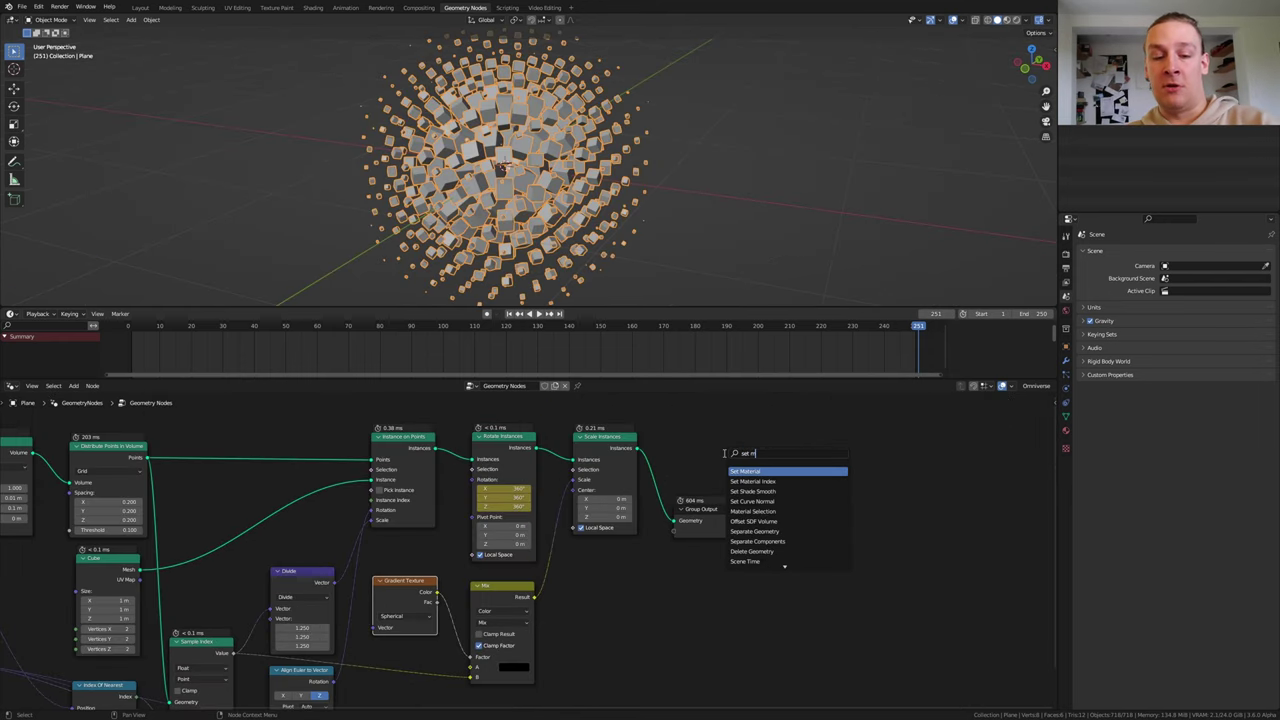
key("Return")
left_click(688, 450)
Insert a Subdivision Surface node after Set Material with Level 3 and Edge Crease 0.3
key("shift+a")
left_click(751, 457)
type("sub")
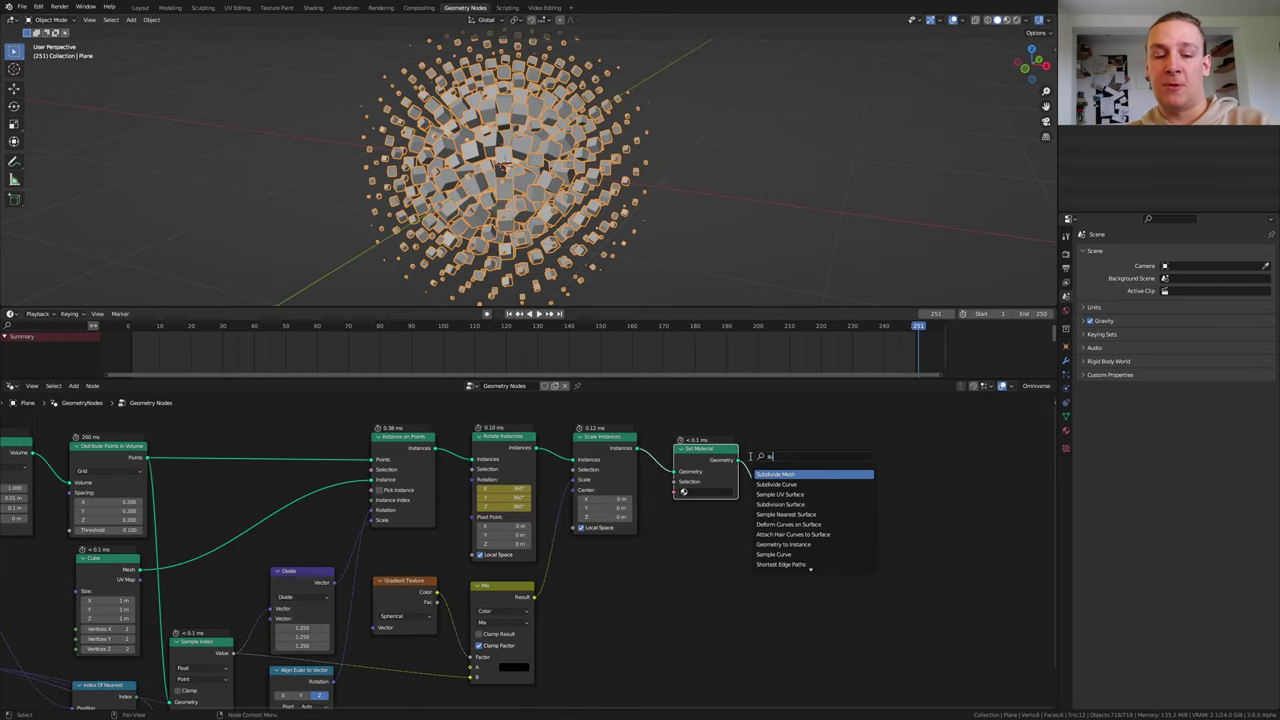
double_click(748, 554)
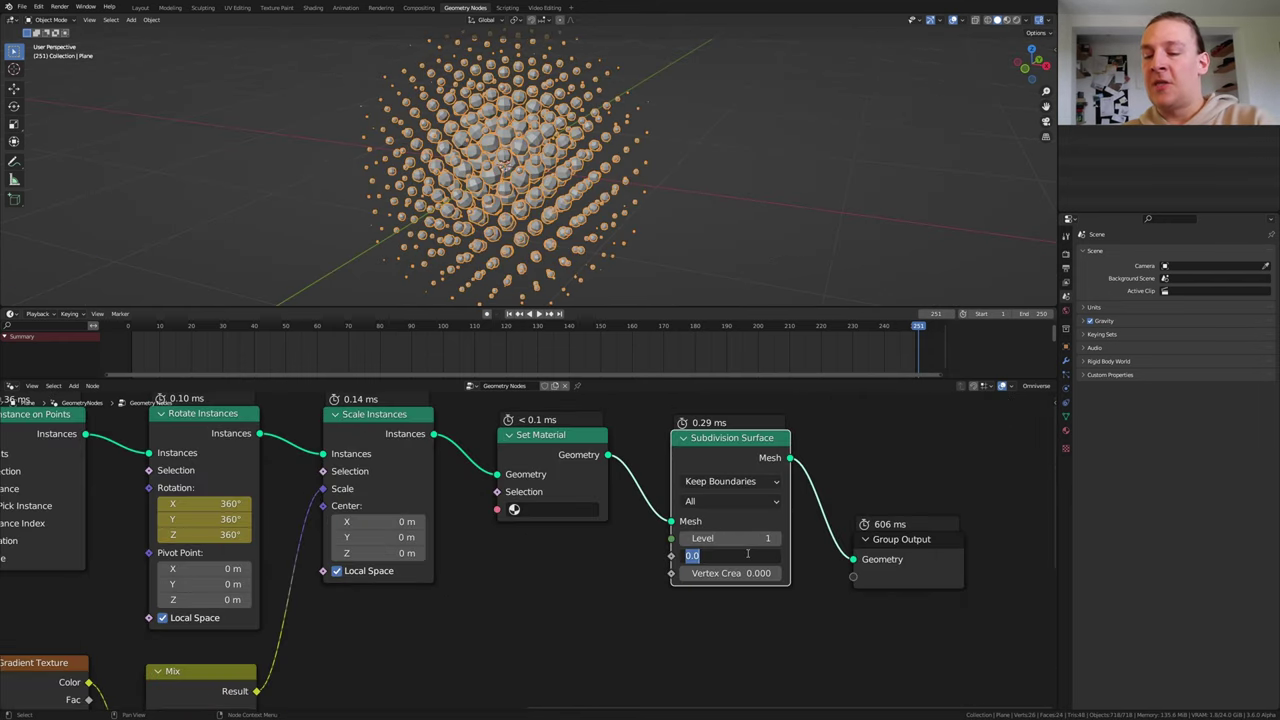
type("..3")
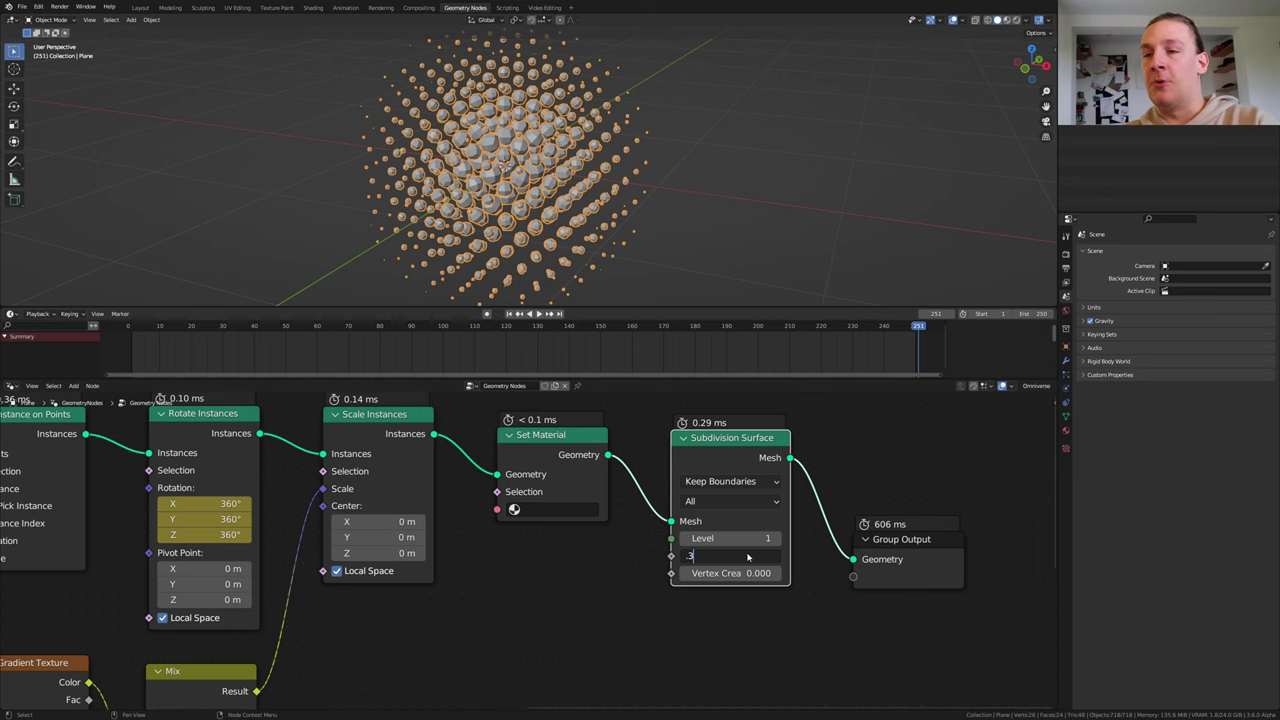
double_click(763, 538)
type("3")
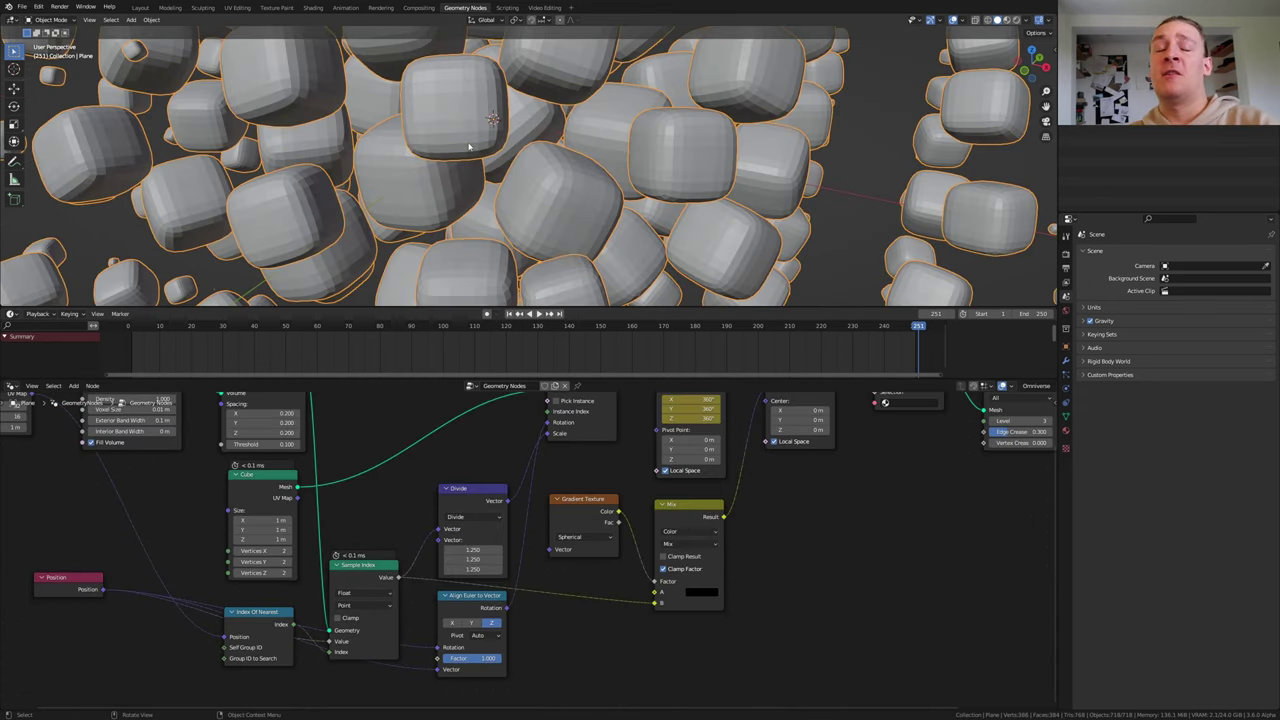
Insert a Join Geometry node before the Group Output and connect a duplicate of the UV Sphere node to it
key("shift+a")
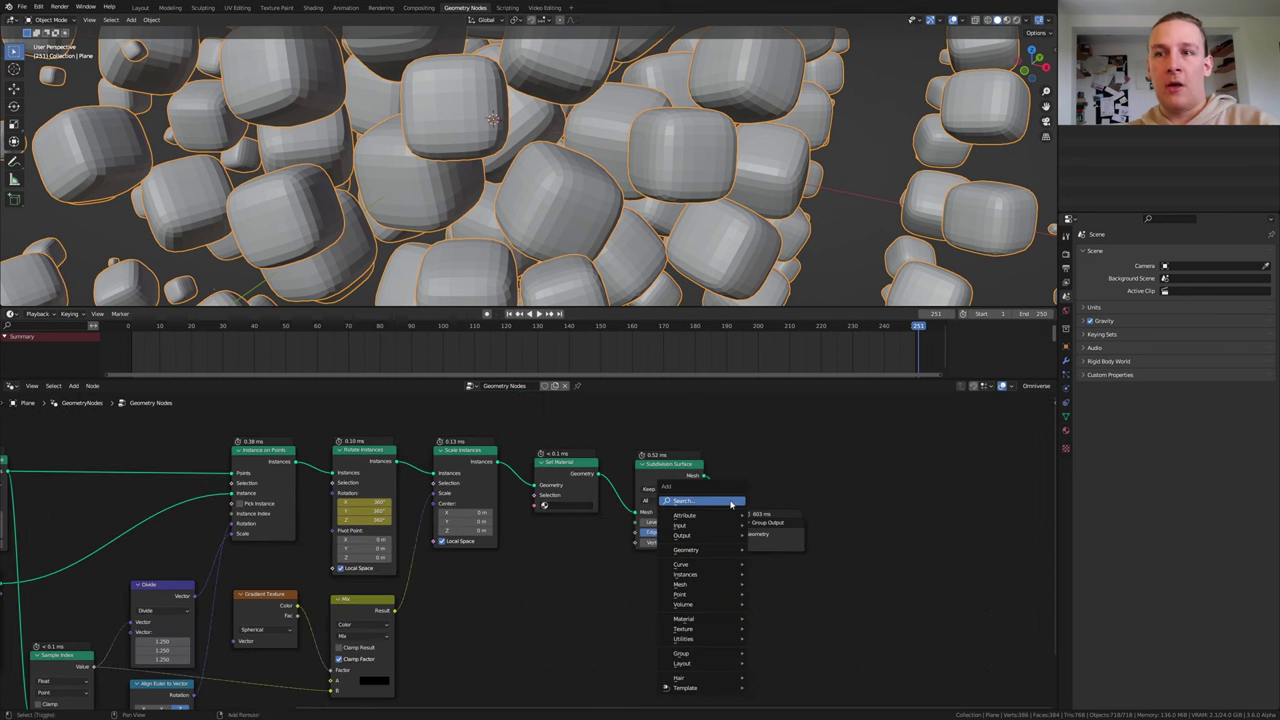
left_click(731, 504)
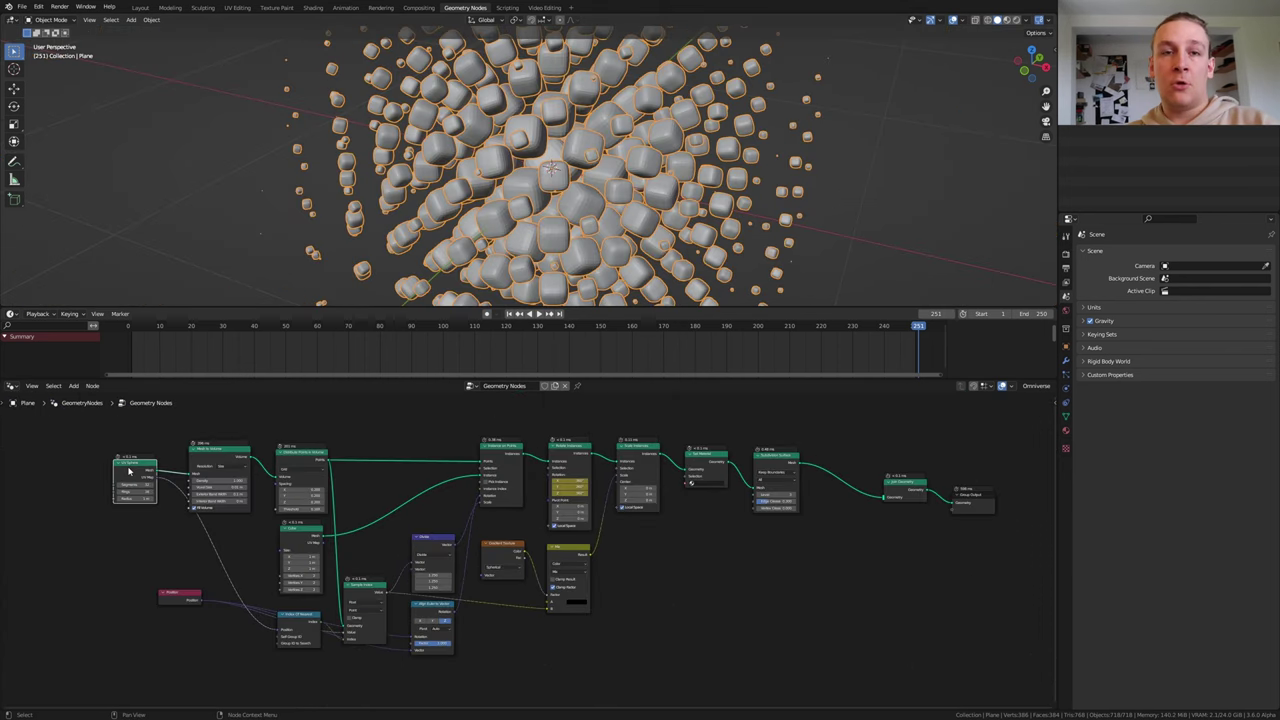
key("shift+d")
left_click(754, 570)
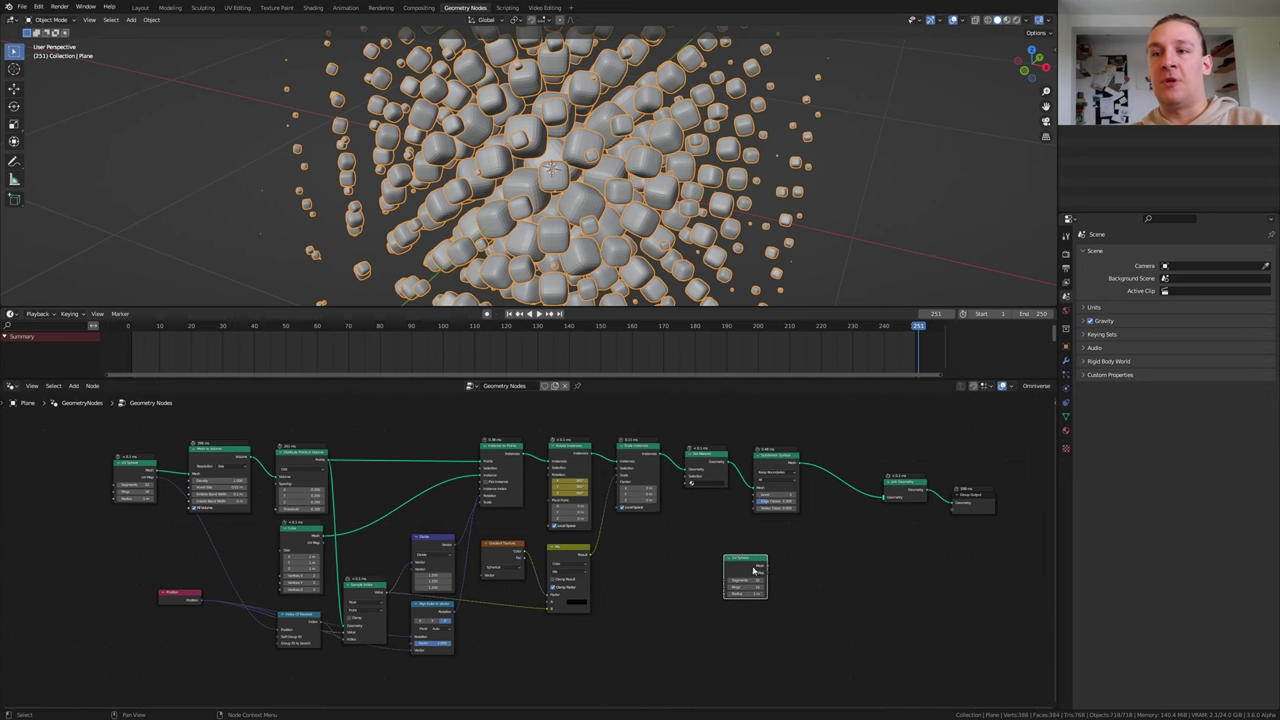
left_click_drag(767, 566, 883, 505)
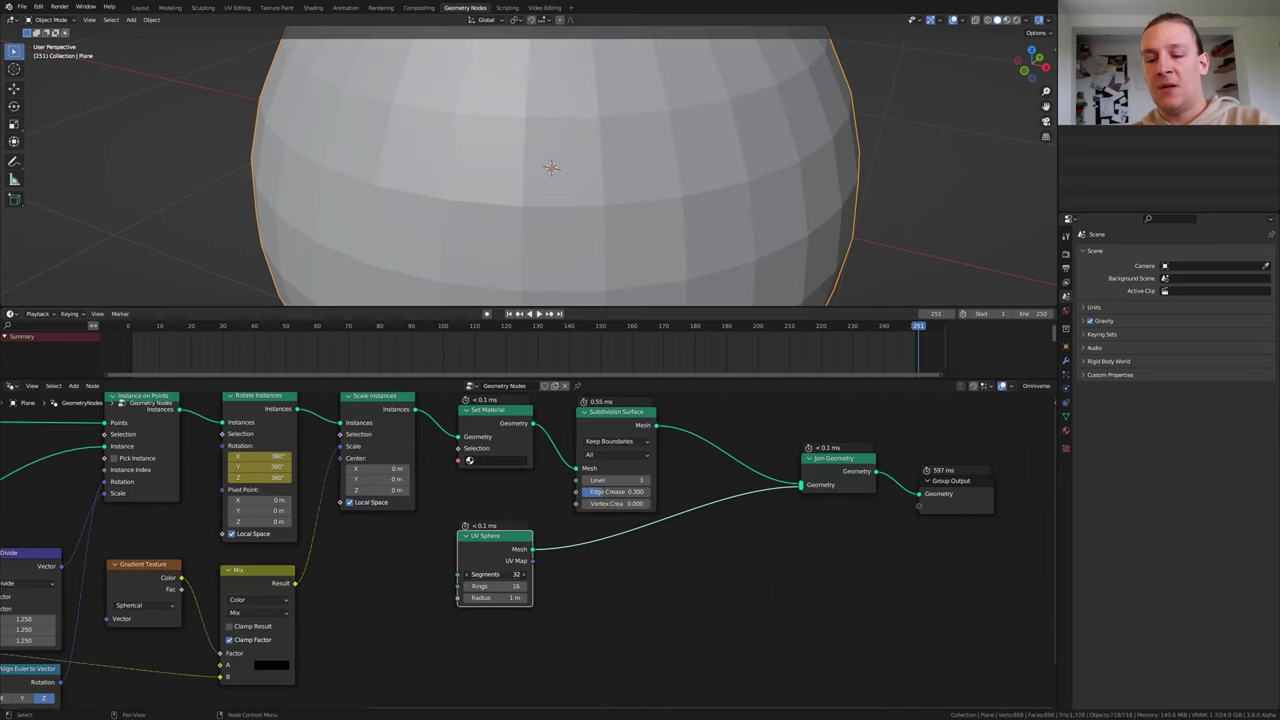
Set the duplicated UV Sphere to 64 segments and 32 rings
left_click(511, 575)
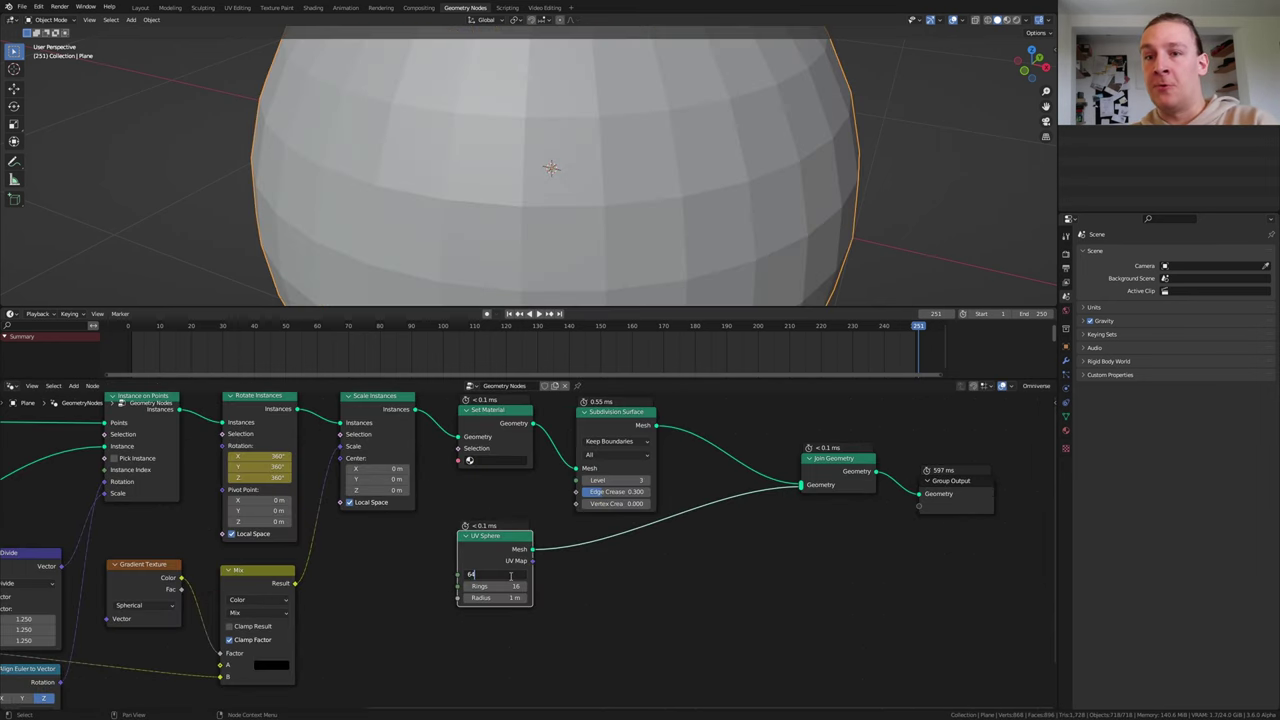
type("64")
key("Tab")
type("3")
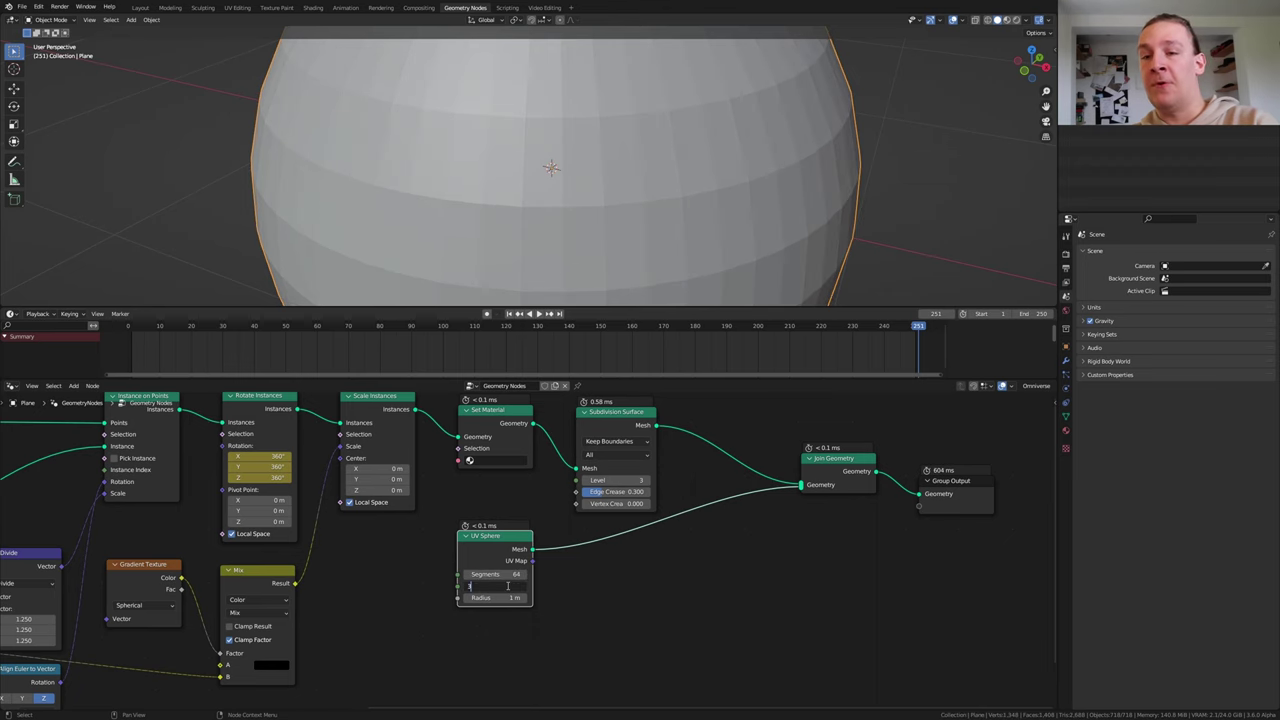
type("2")
key("Return")
Place copies of the Subdivision Surface and Set Material nodes in the duplicated UV Sphere's branch, with Set Material first
left_click(526, 444)
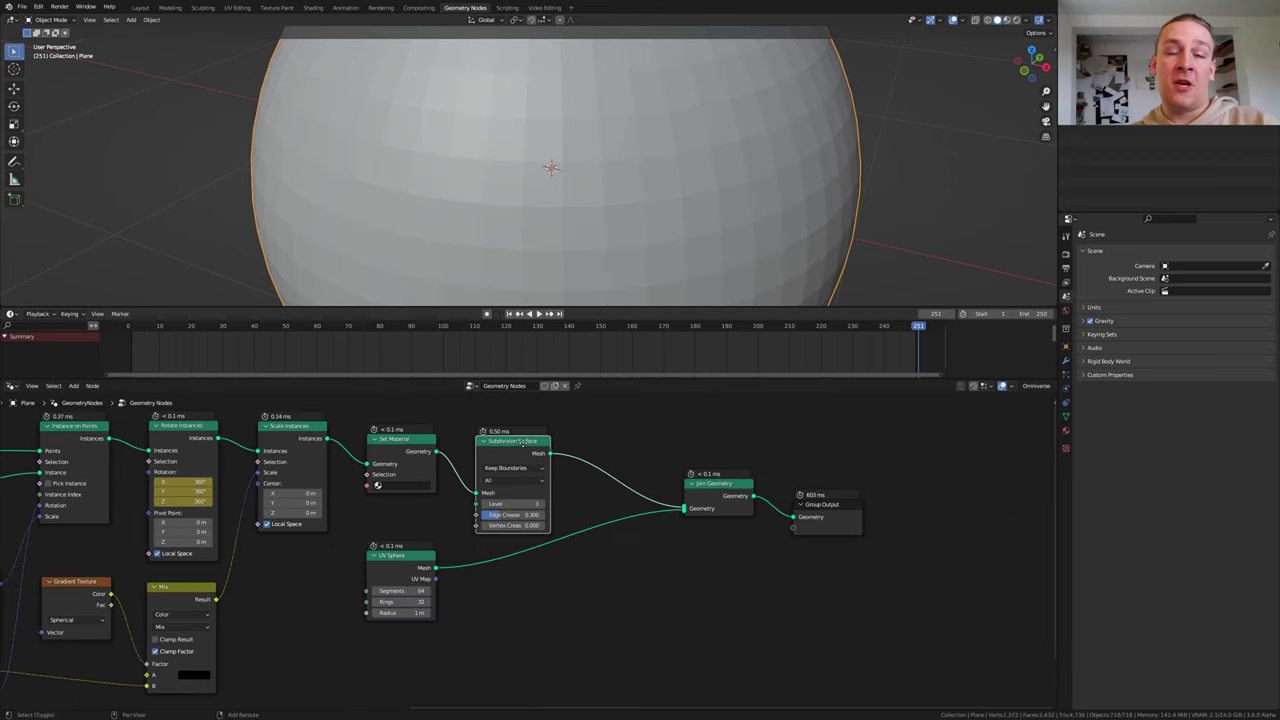
key("shift+d")
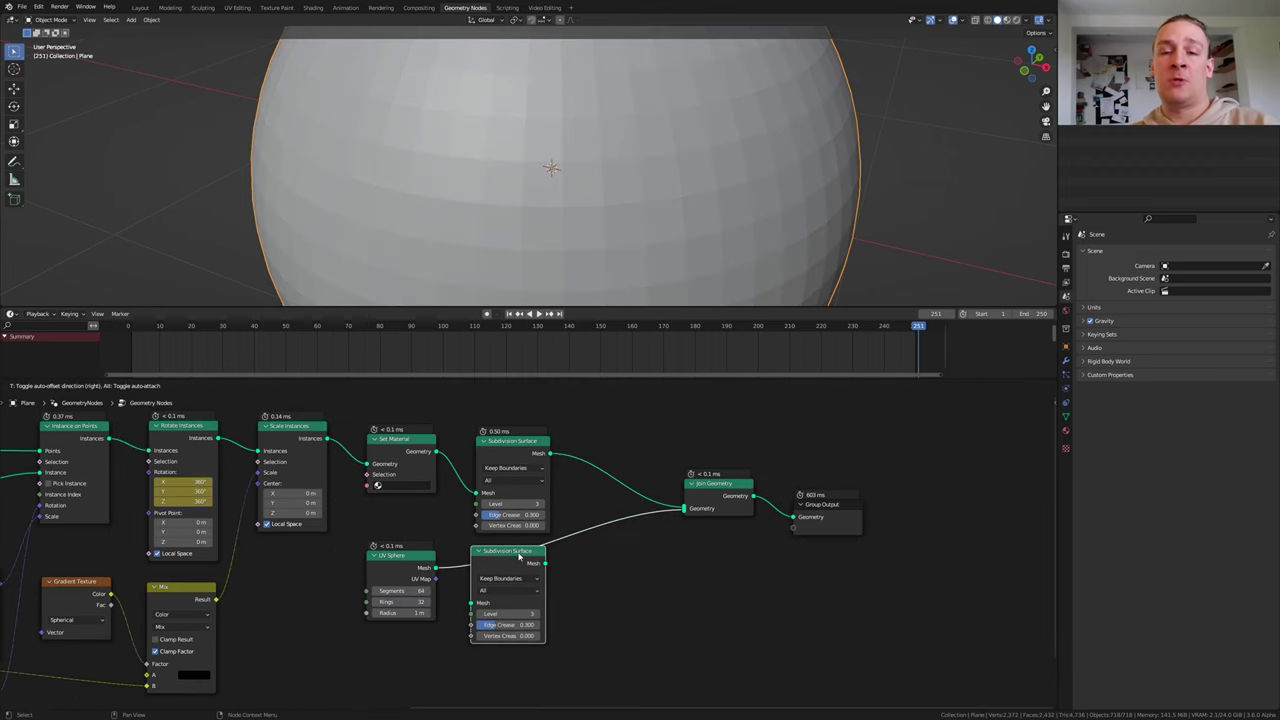
left_click(521, 557)
left_click(408, 451)
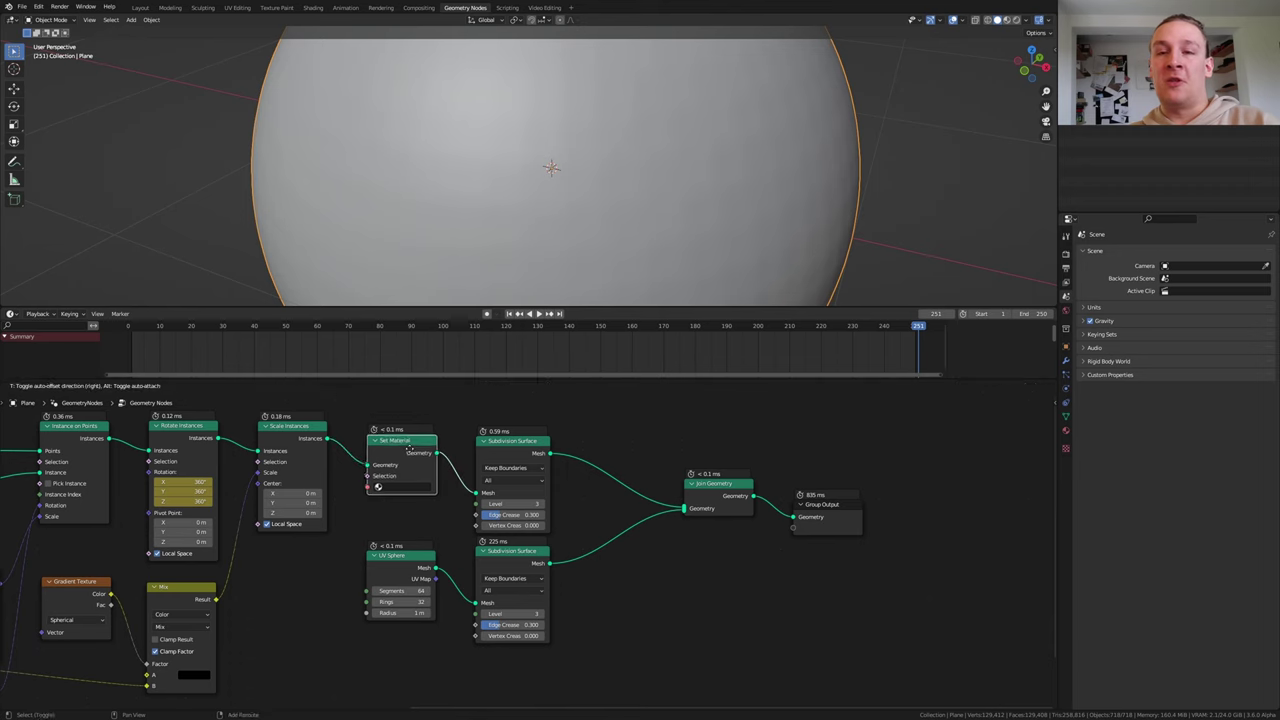
key("shift+d")
left_click(459, 561)
Insert an Extrude Mesh node in the sphere branch with Offset Scale 0.01 and Individual off, plus Set Shade Smooth after Join Geometry
key("shift+a")
left_click(784, 485)
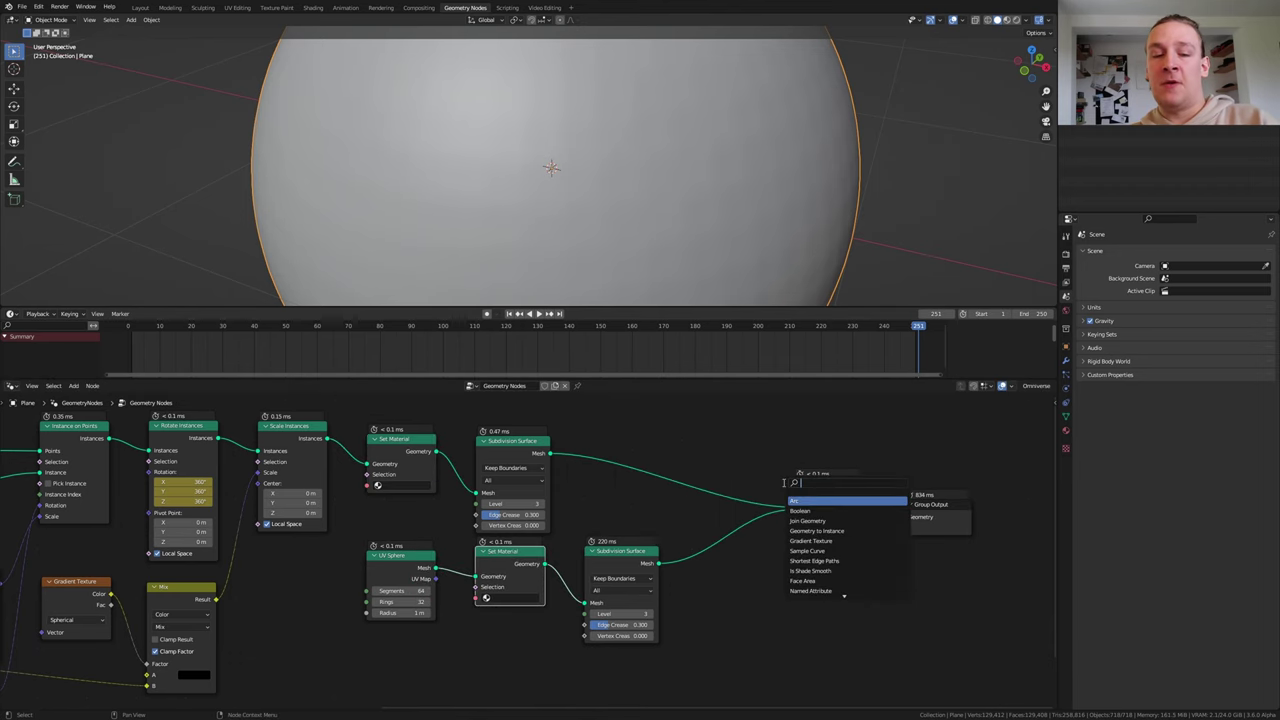
type("ex")
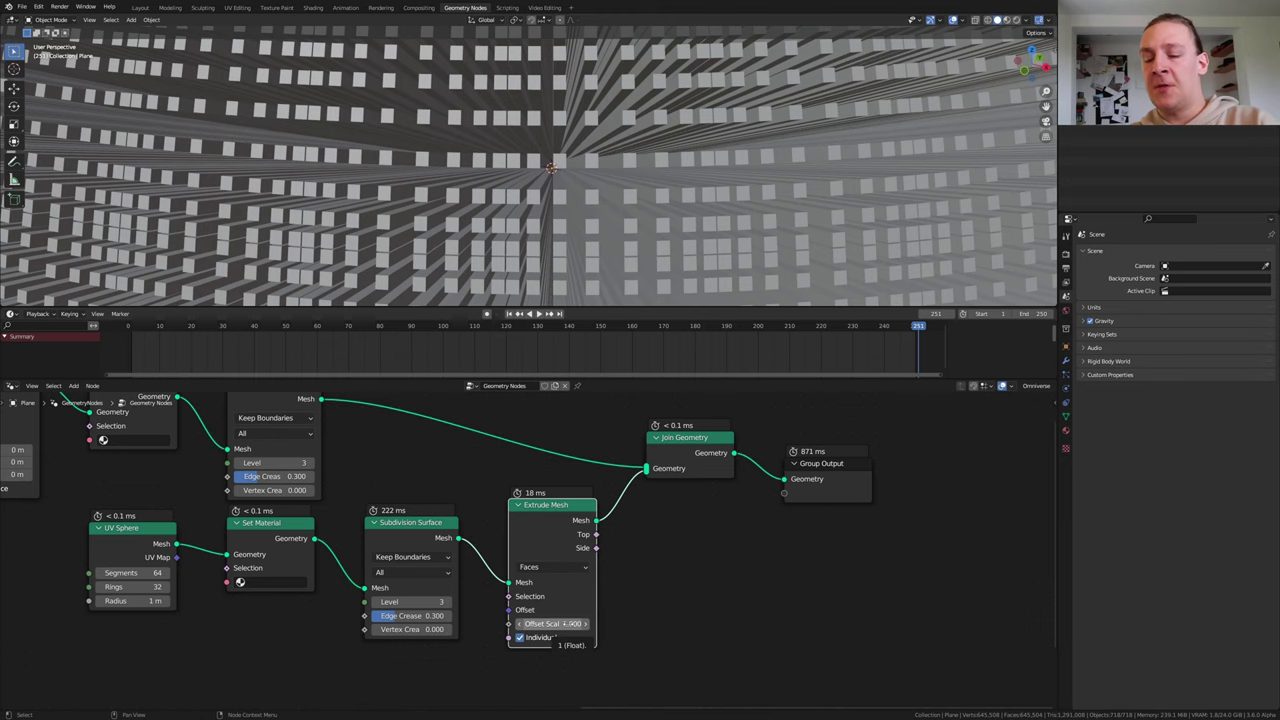
left_click(569, 627)
type(".01")
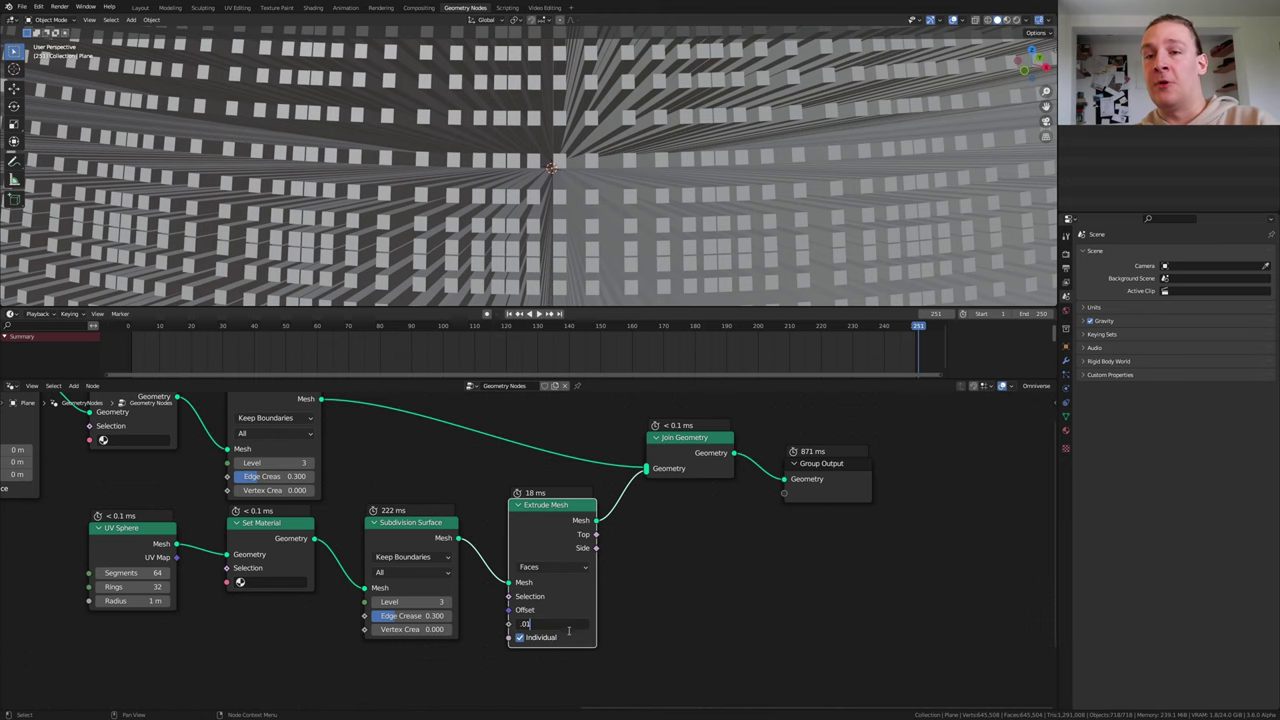
left_click(520, 638)
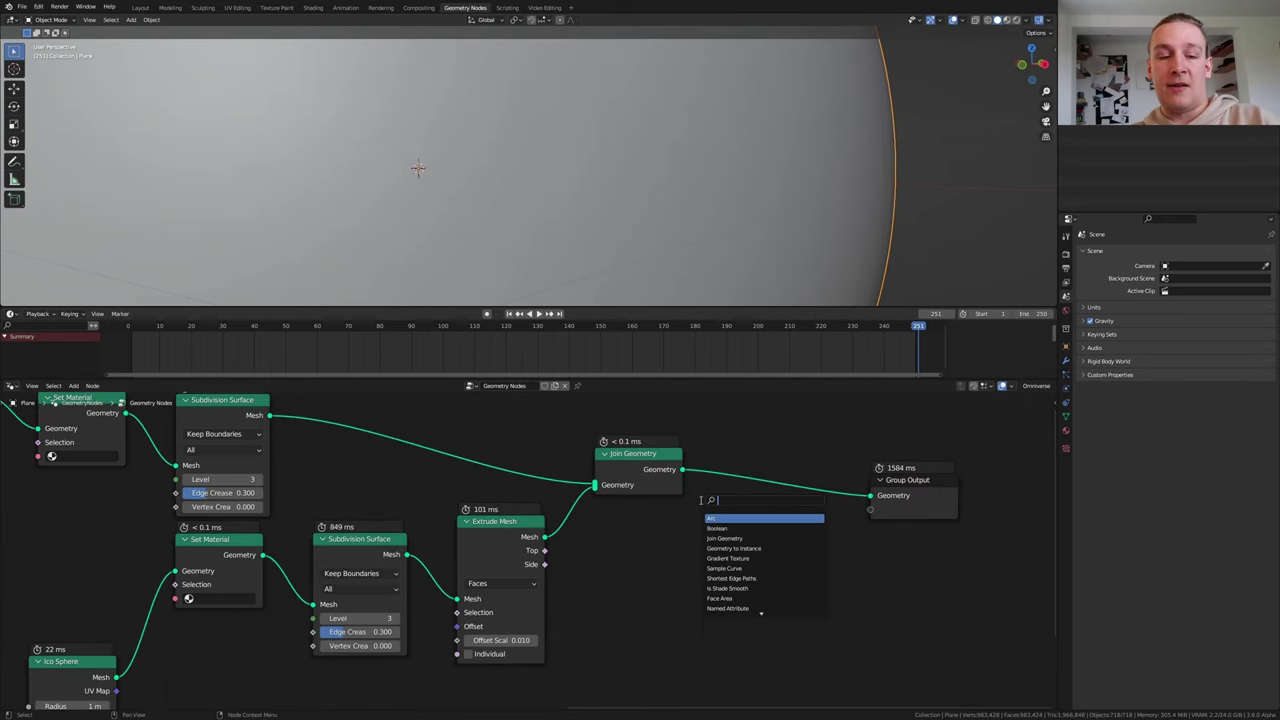
type("set s")
Assign new Cubes and Sphere materials to the Set Material nodes of the cube and sphere branches, and save the file
left_click(1066, 431)
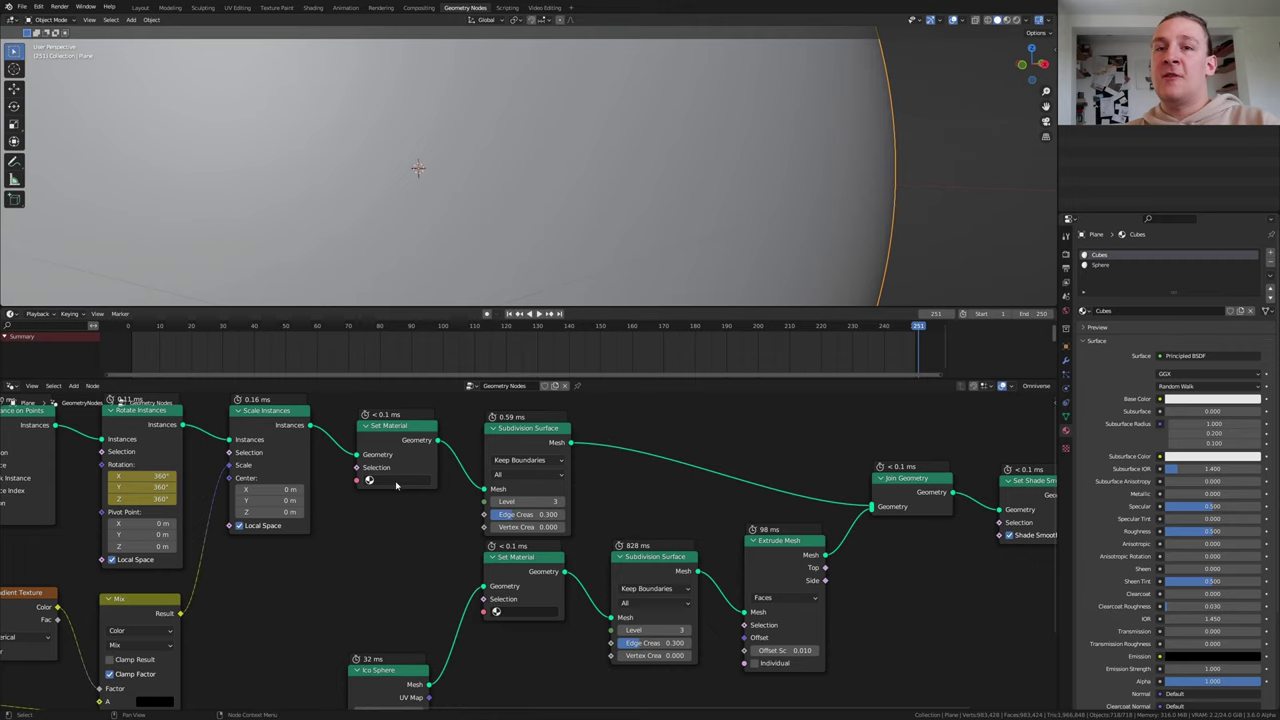
left_click(398, 484)
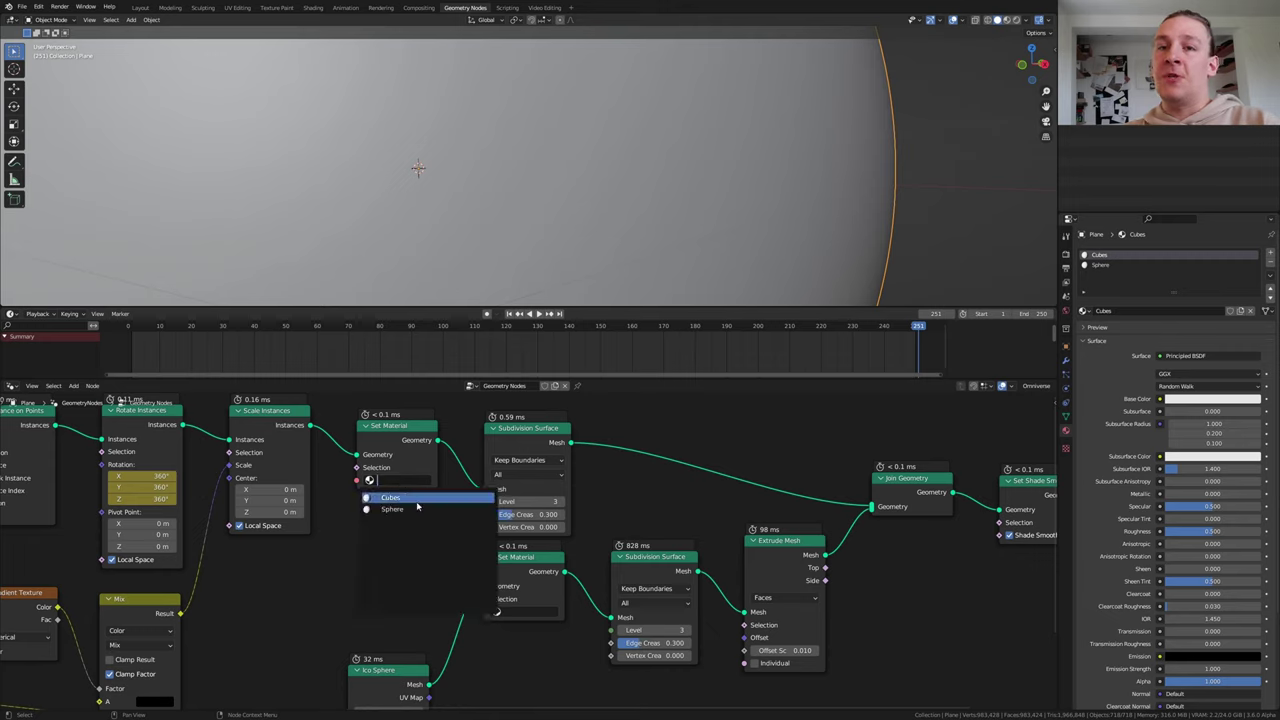
left_click(535, 613)
left_click(520, 506)
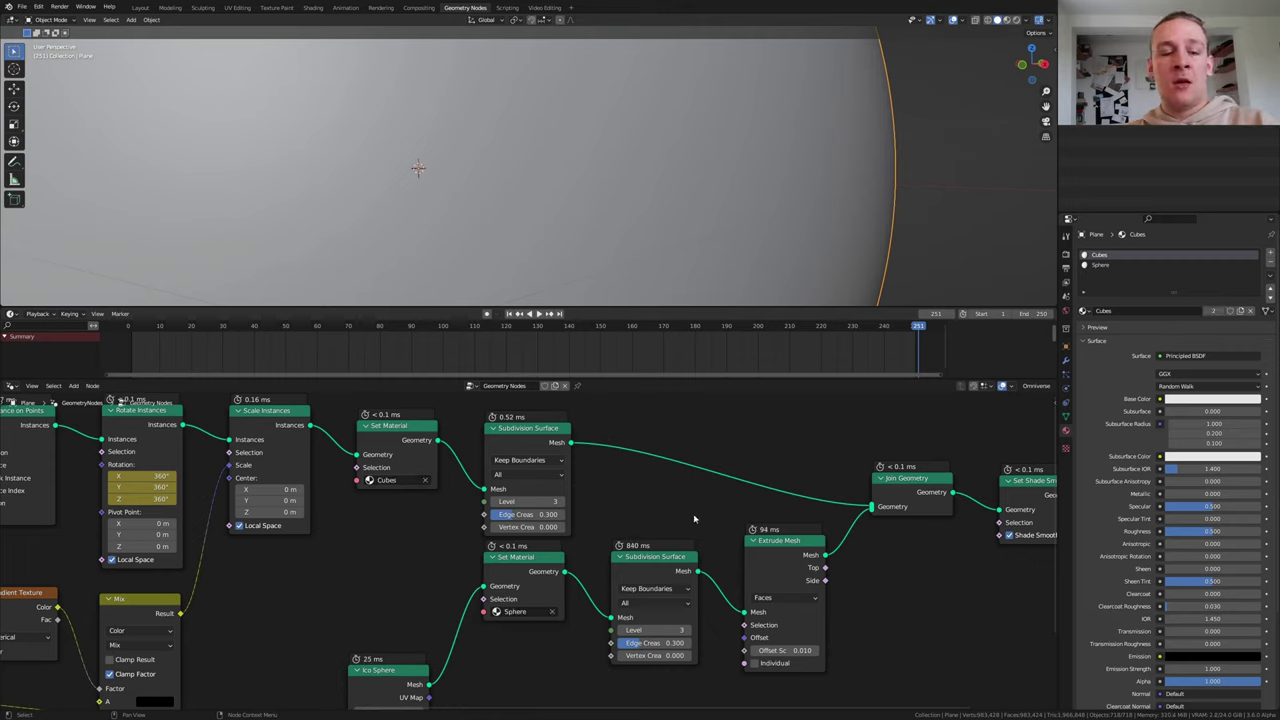
key("ctrl+s")
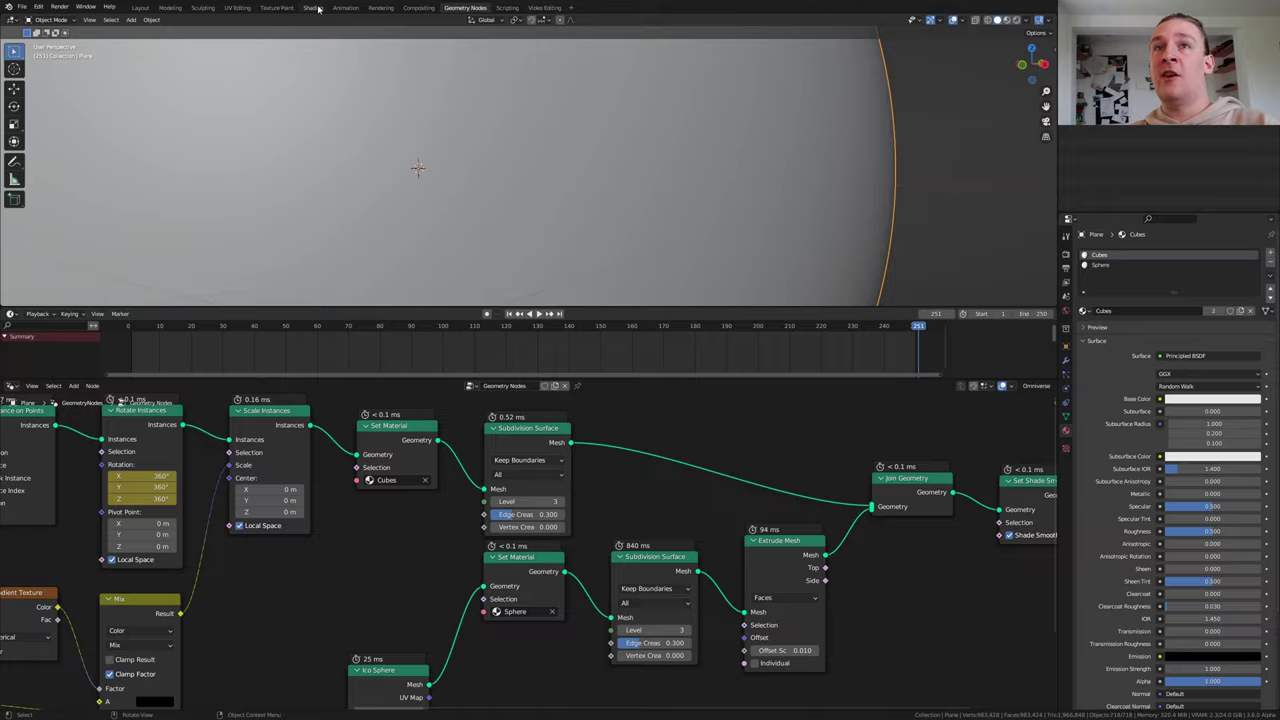
Switch to the Shading workspace with rendered viewport shading and set the world color to a Sky Texture
left_click(312, 8)
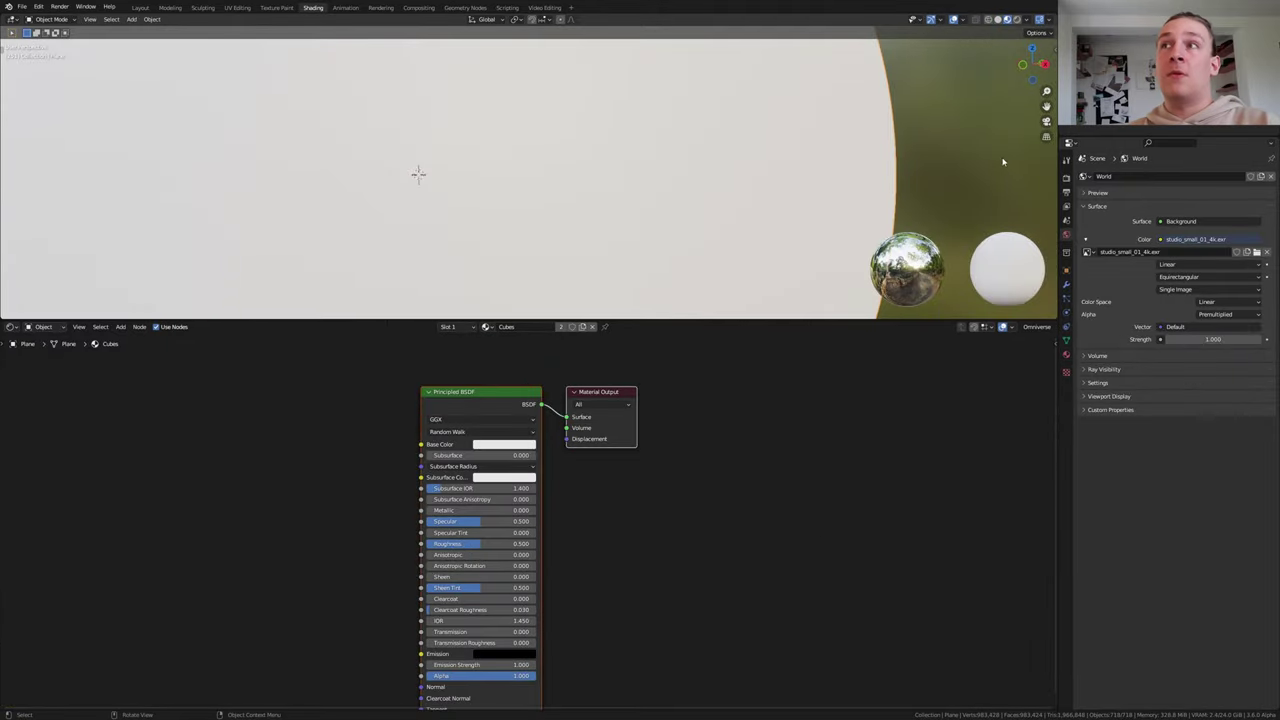
left_click(1019, 18)
left_click(1160, 239)
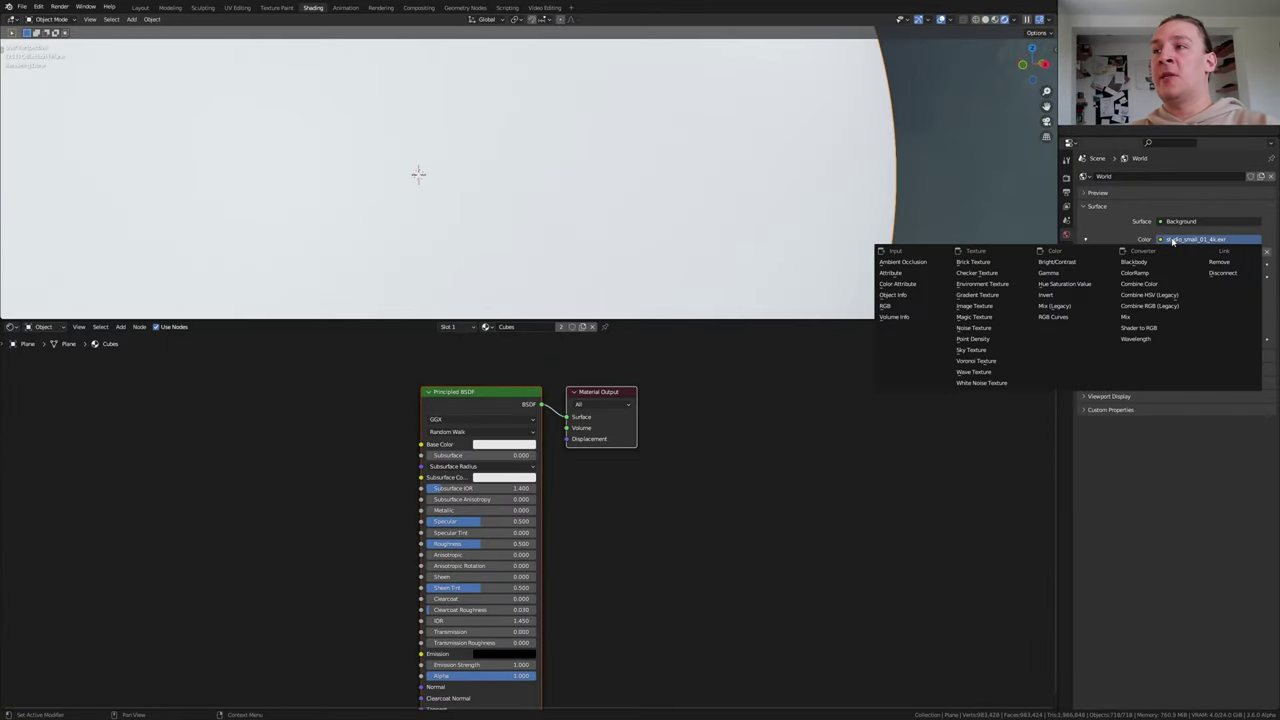
left_click(984, 351)
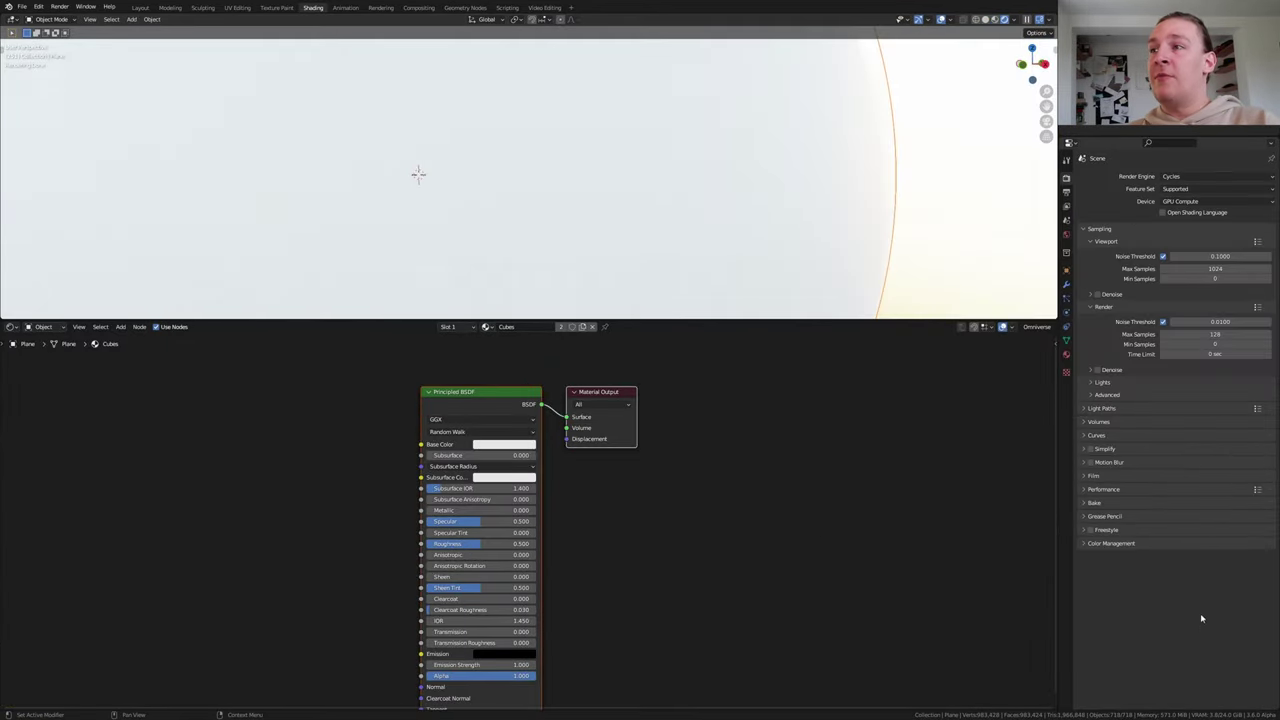
Set the Cycles render max samples to 256
left_click(1231, 334)
type("256")
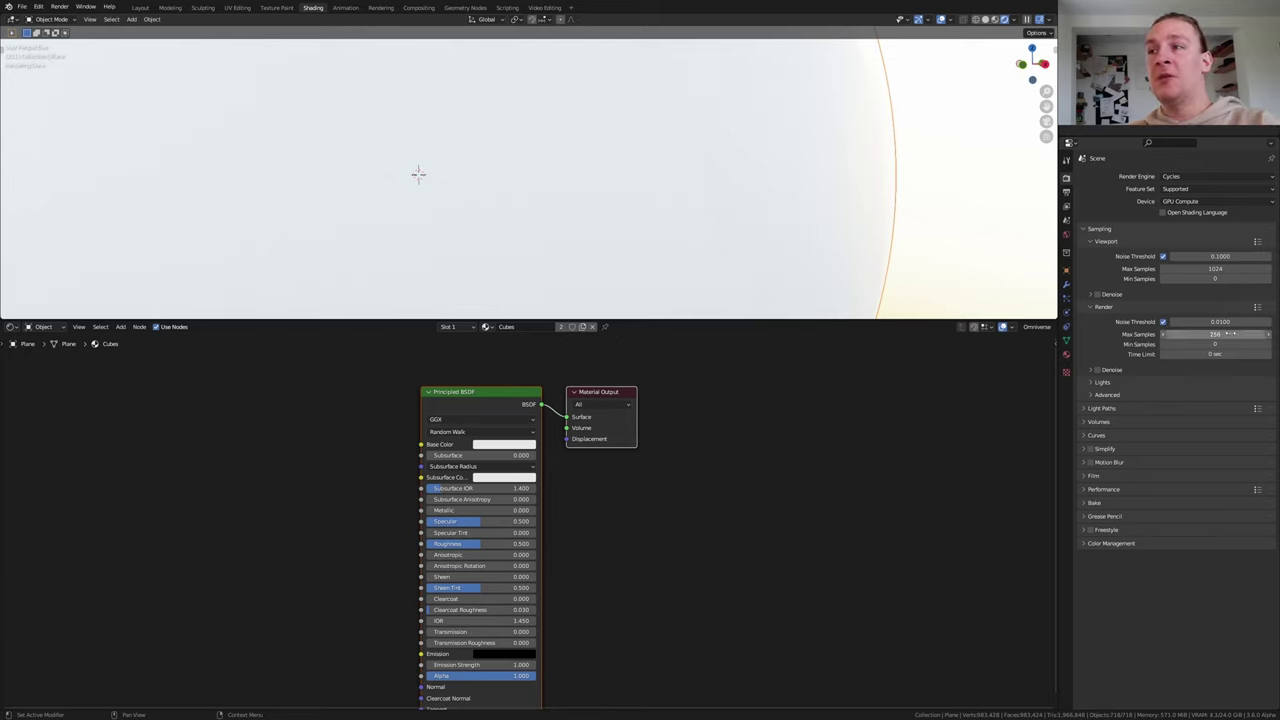
key("Return")
Enable Transparent film with Transparent Glass and set the color management Look to Very High Contrast
left_click(1090, 476)
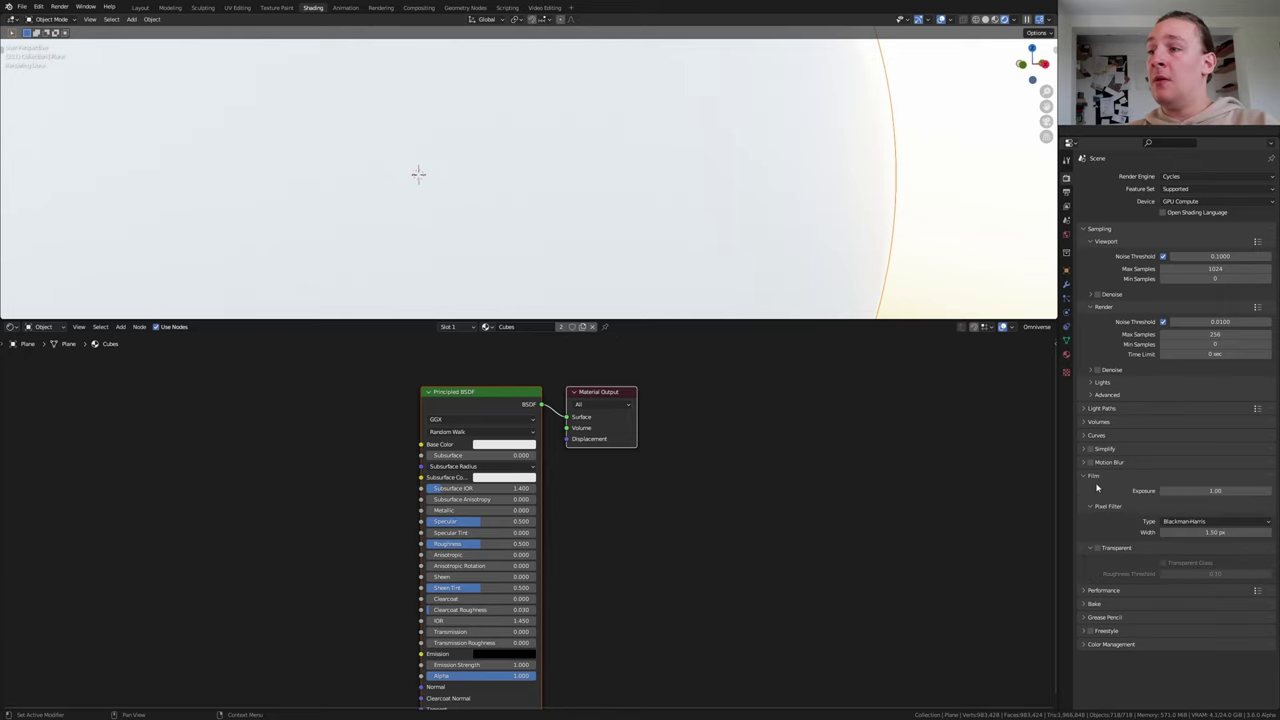
left_click(1097, 548)
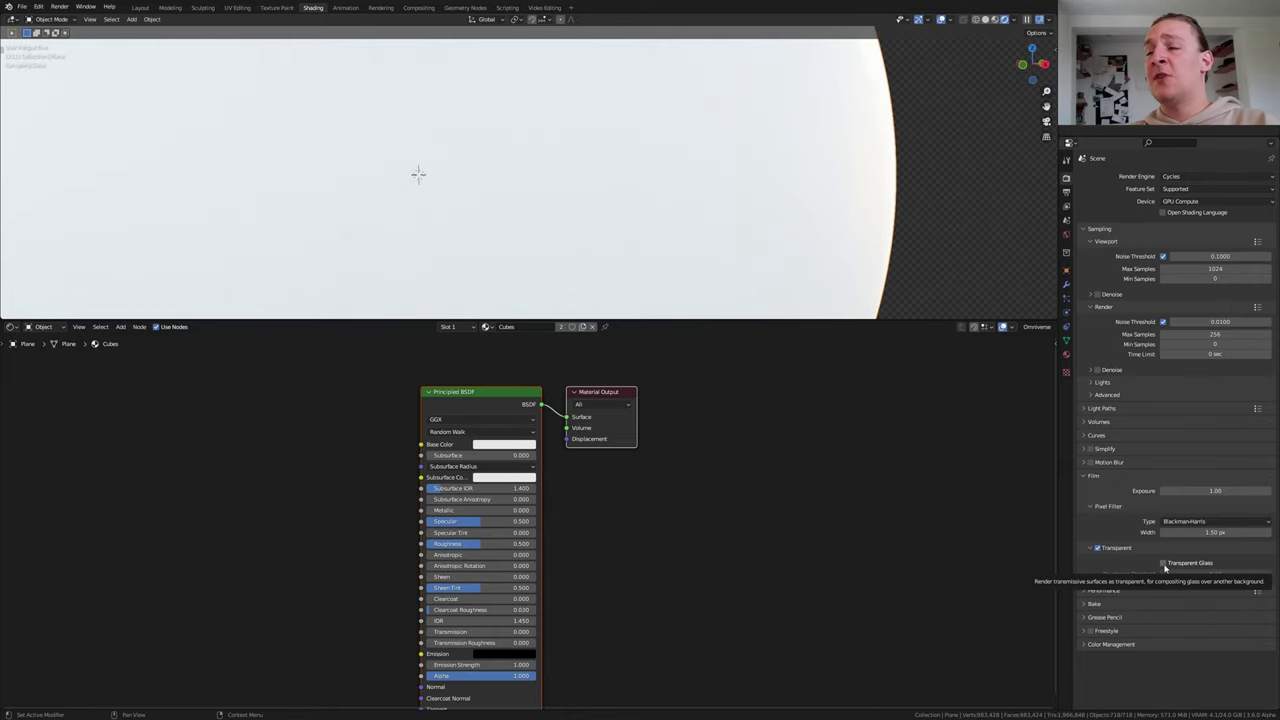
left_click(1163, 564)
left_click(1100, 644)
scroll(1150, 645, "down", 1)
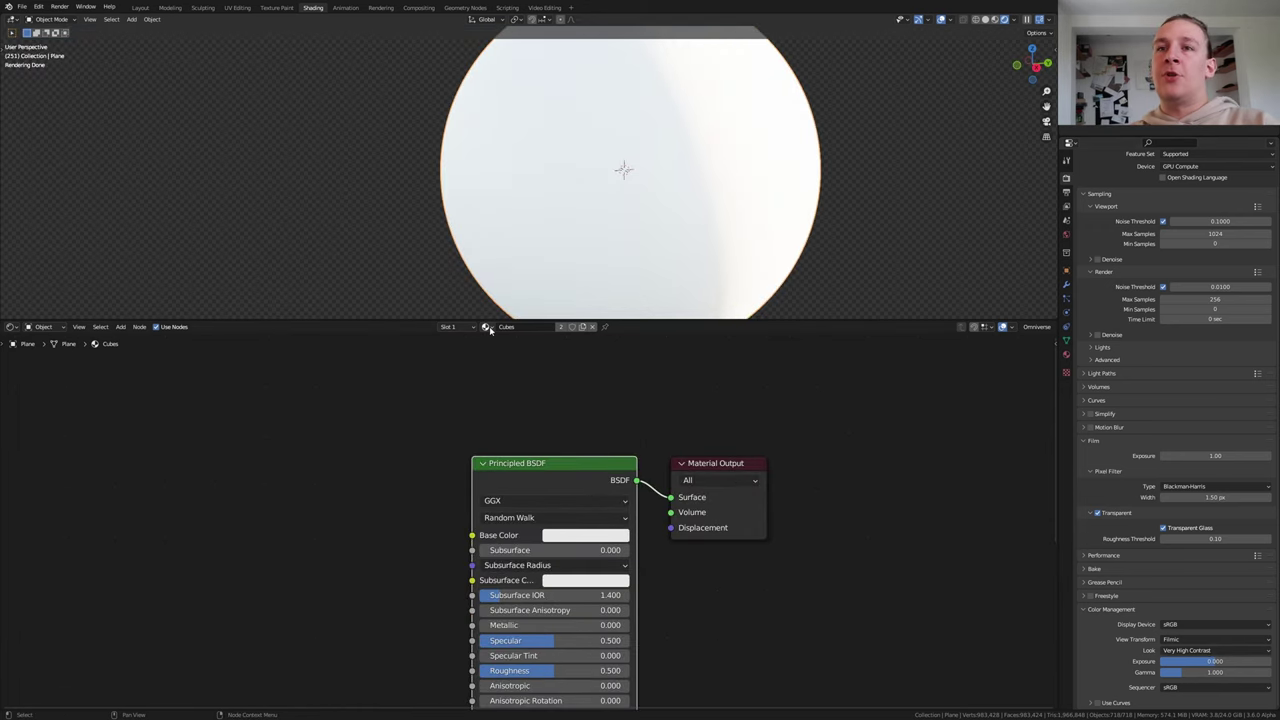
Switch to the Sphere material and replace its Principled BSDF with a Glass BSDF connected to the output surface
left_click(486, 327)
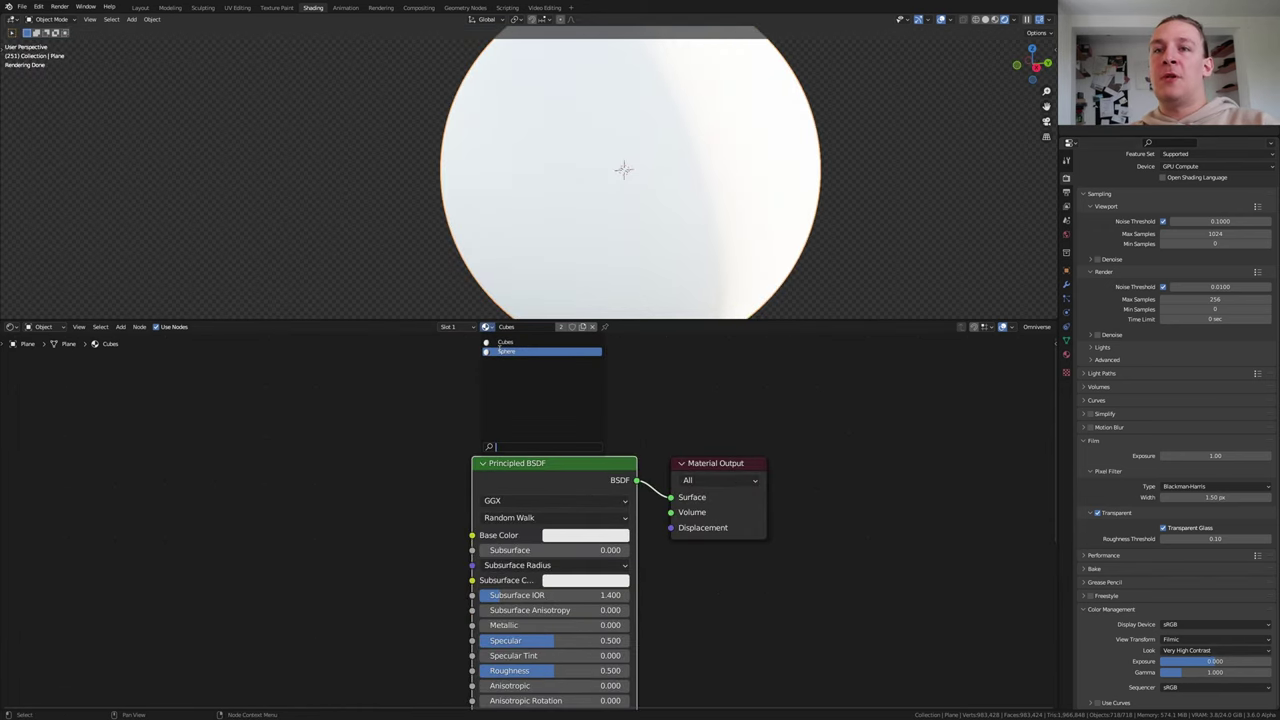
left_click(502, 352)
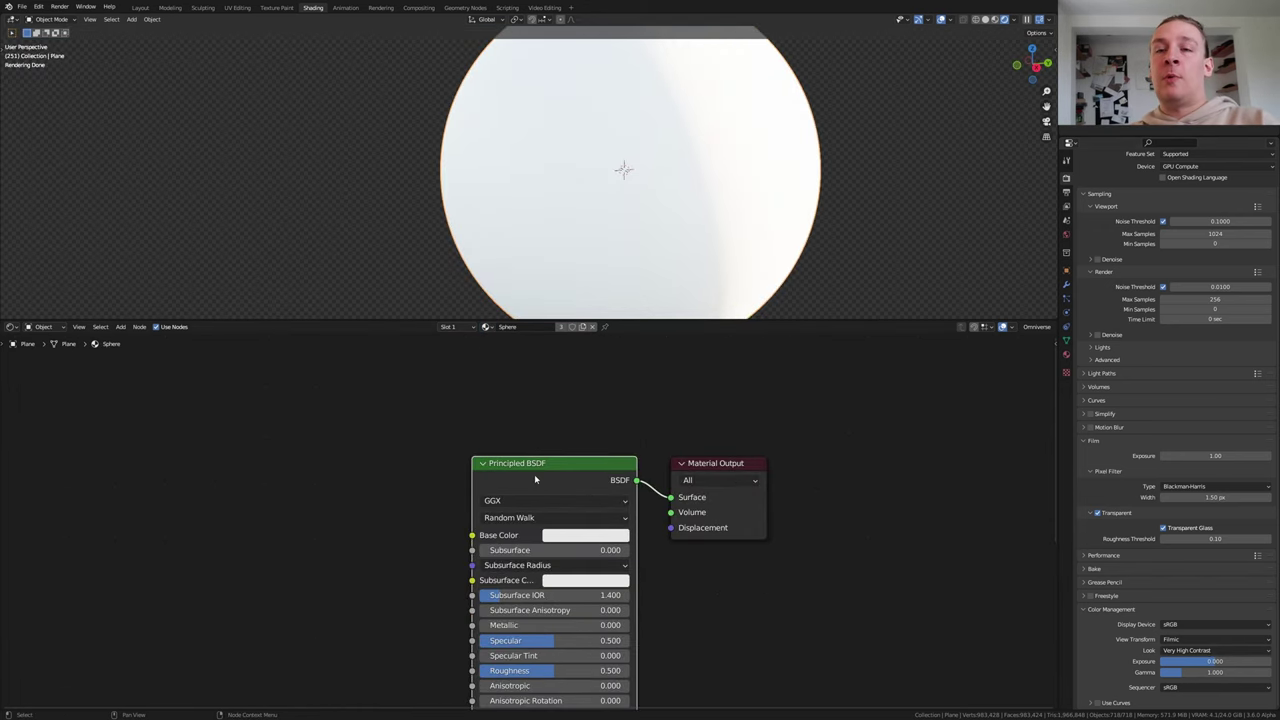
key("x")
key("shift+a")
type("g")
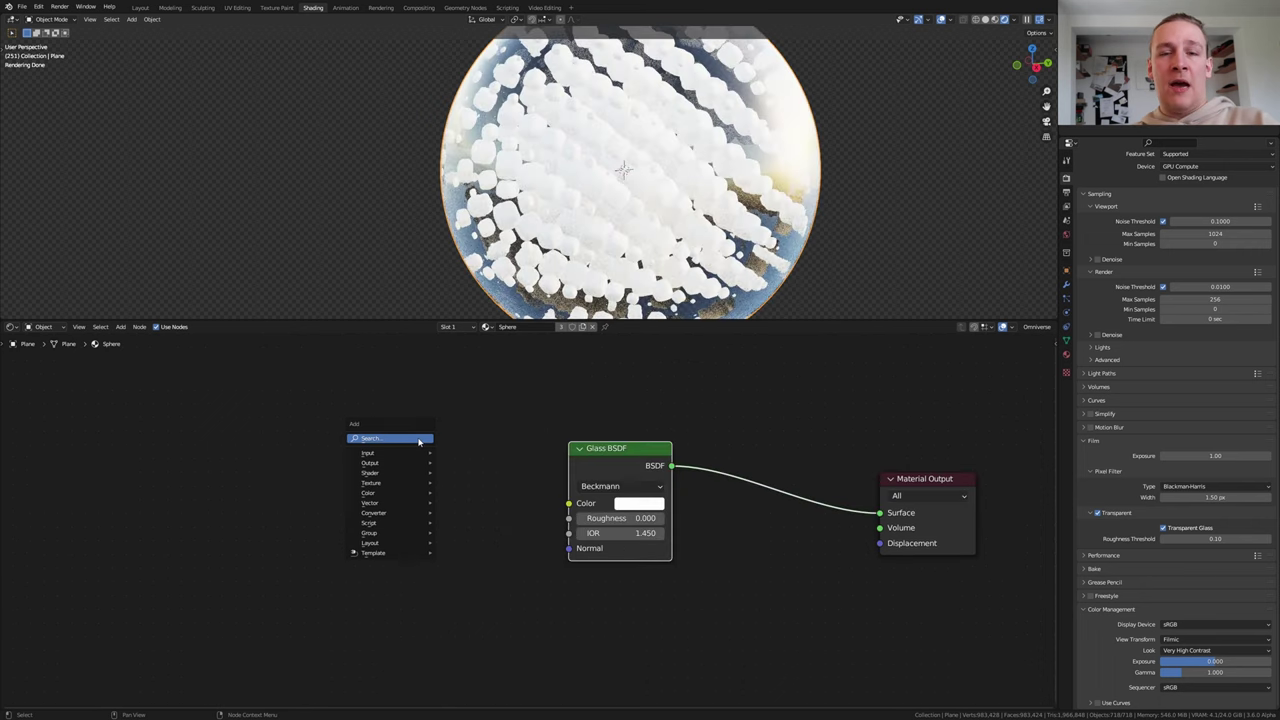
Add a Noise Texture node with a scale of 100 and a detail of 15
type("noise")
key("Return")
left_click(375, 517)
left_click(375, 517)
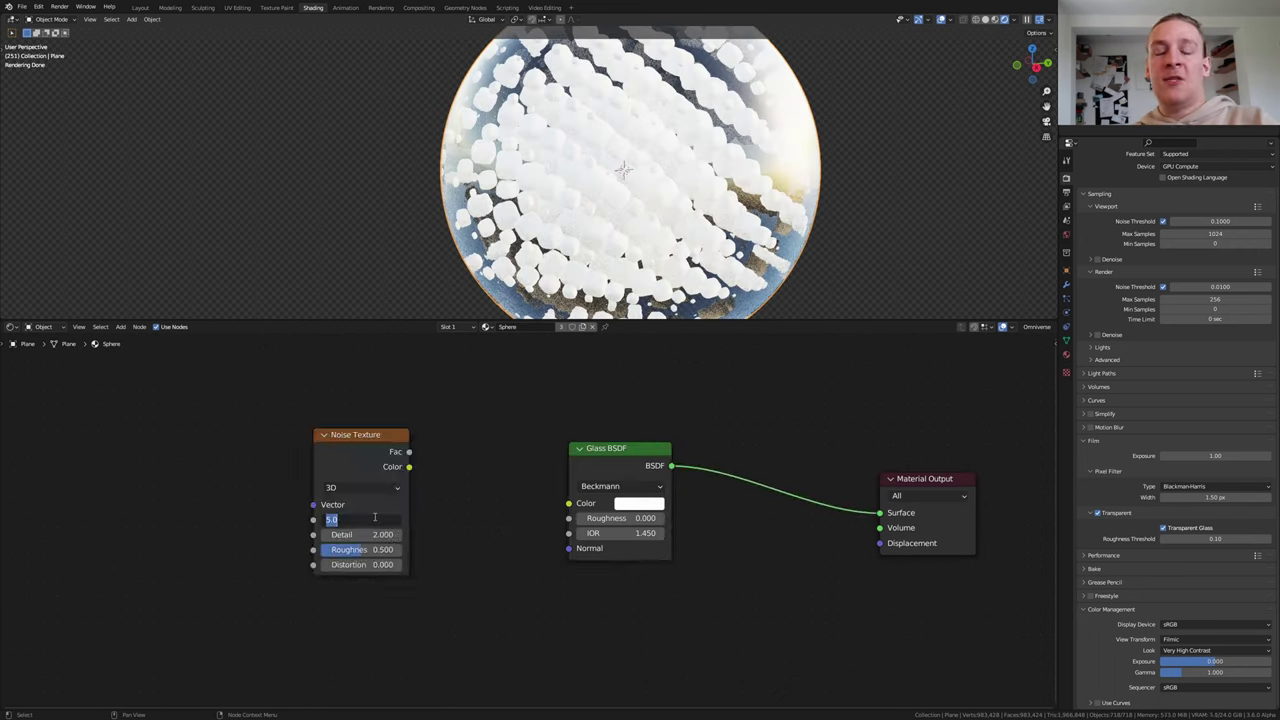
type("100")
key("Return")
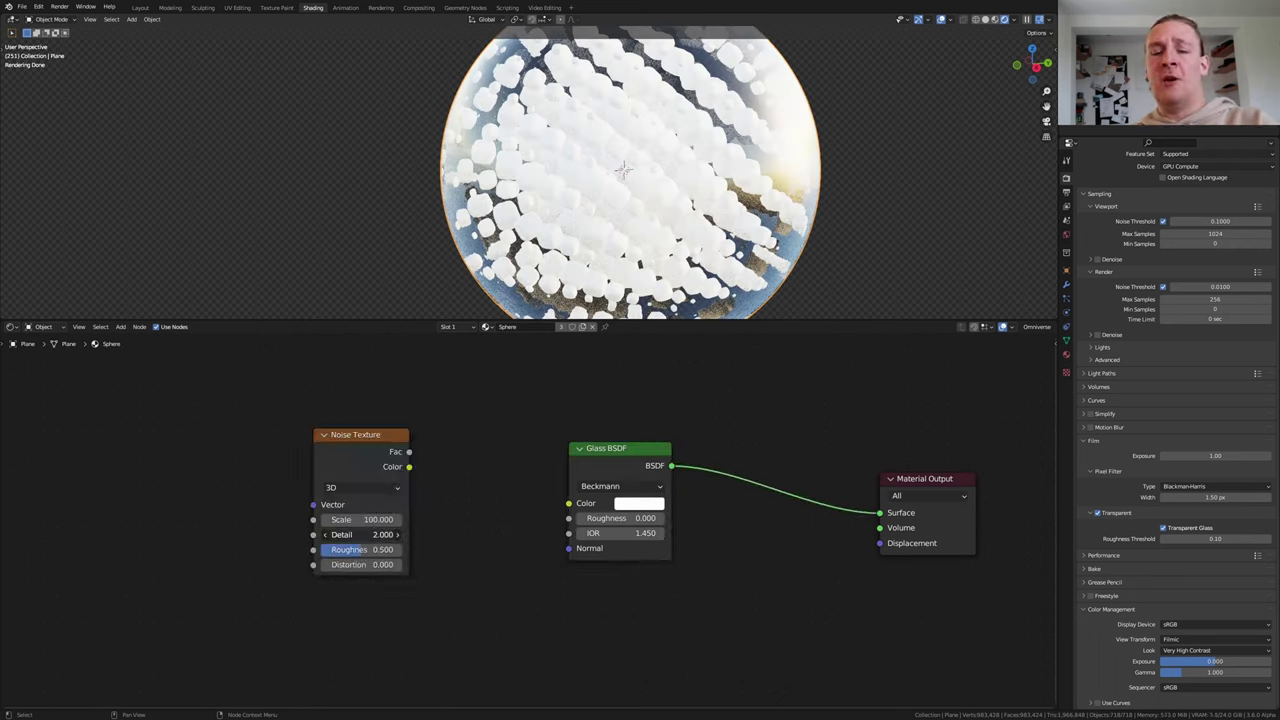
Link the noise Fac to the glass Roughness through a ColorRamp, with its white stop moved to 0.555 and darkened to grey
left_click_drag(409, 451, 553, 488)
key("shift+a")
left_click(497, 404)
type("col")
key("Return")
left_click(499, 440)
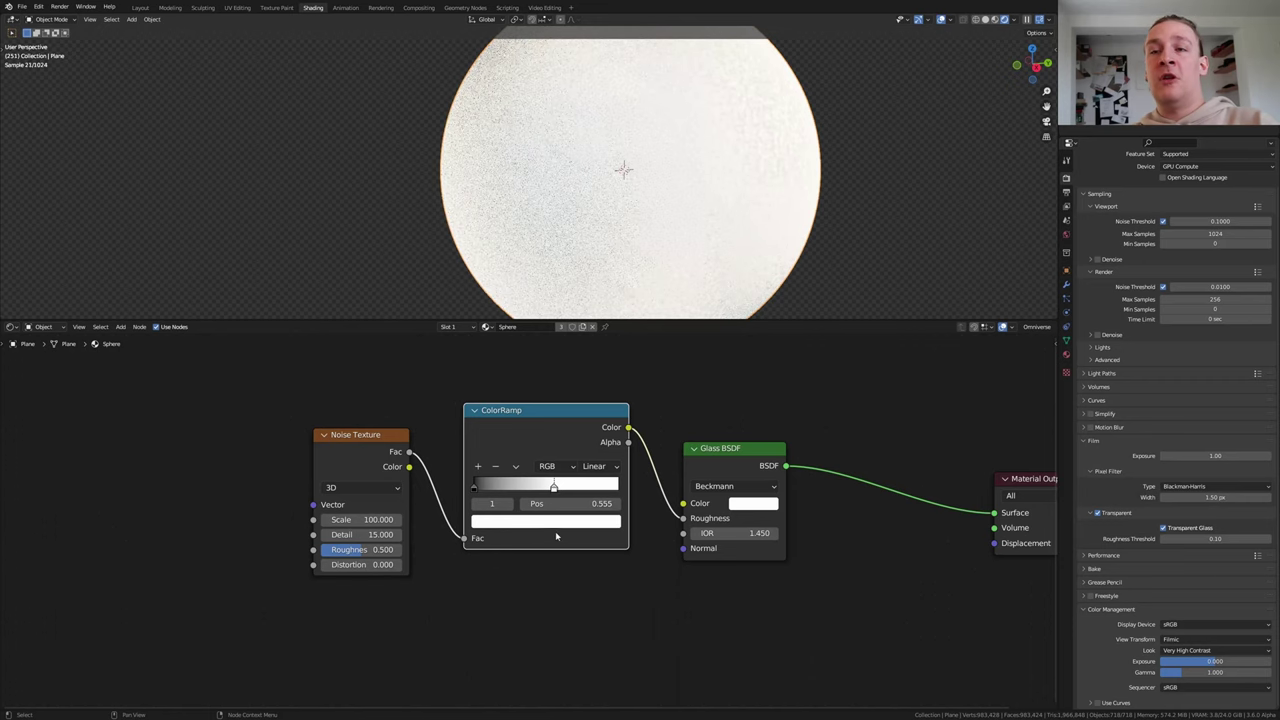
left_click(566, 522)
left_click(592, 397)
Feed the ColorRamp color into the glass Normal through a Bump node's Height input, with Strength 0.007
left_click_drag(628, 428, 683, 548)
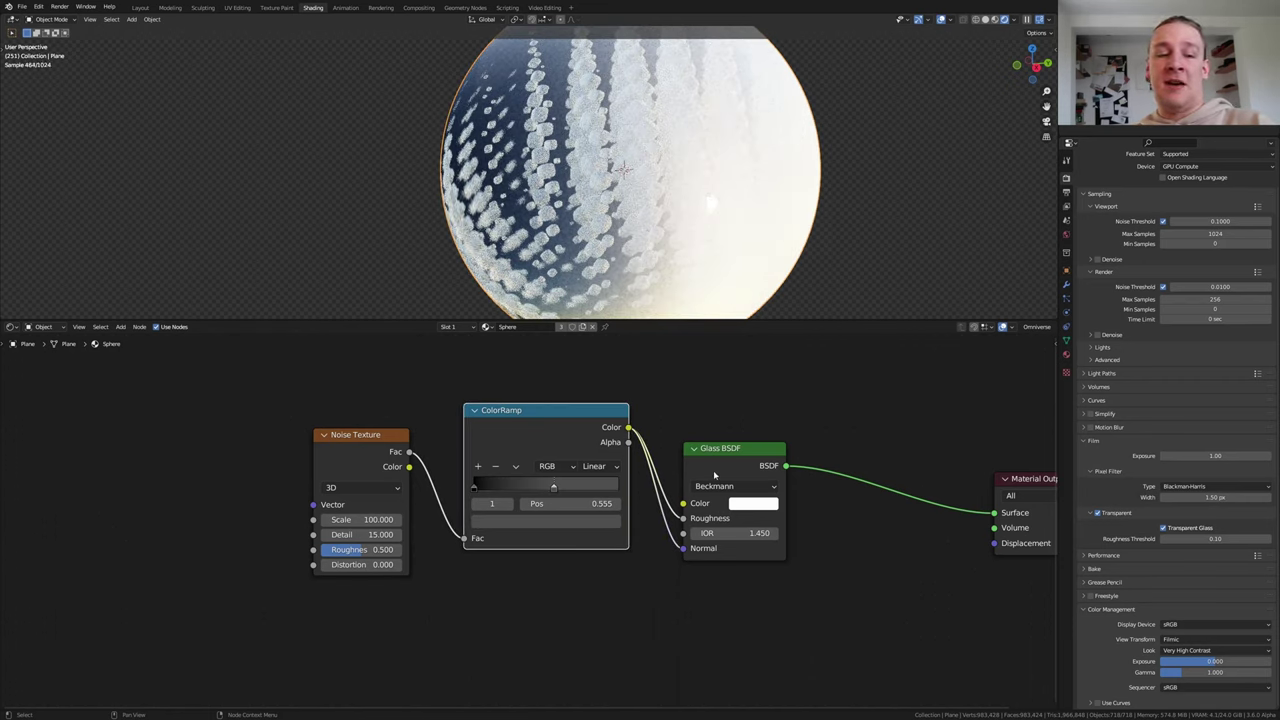
key("shift+a")
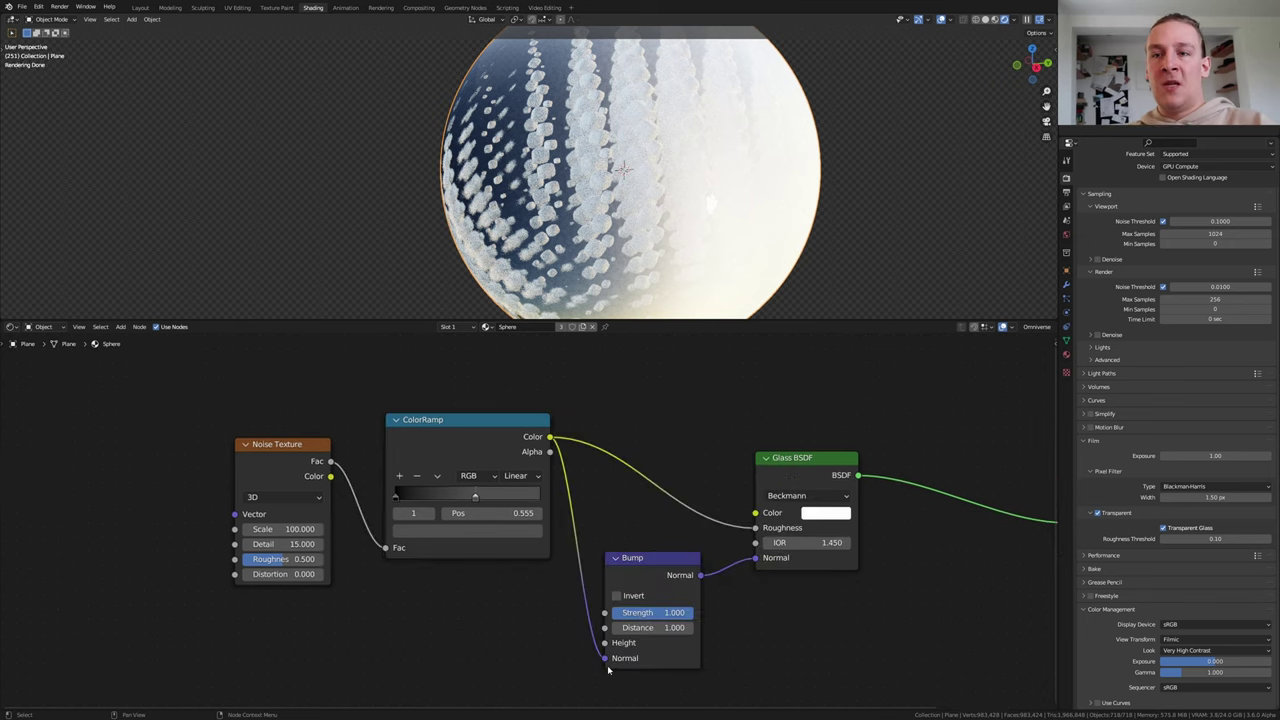
left_click_drag(605, 660, 606, 643)
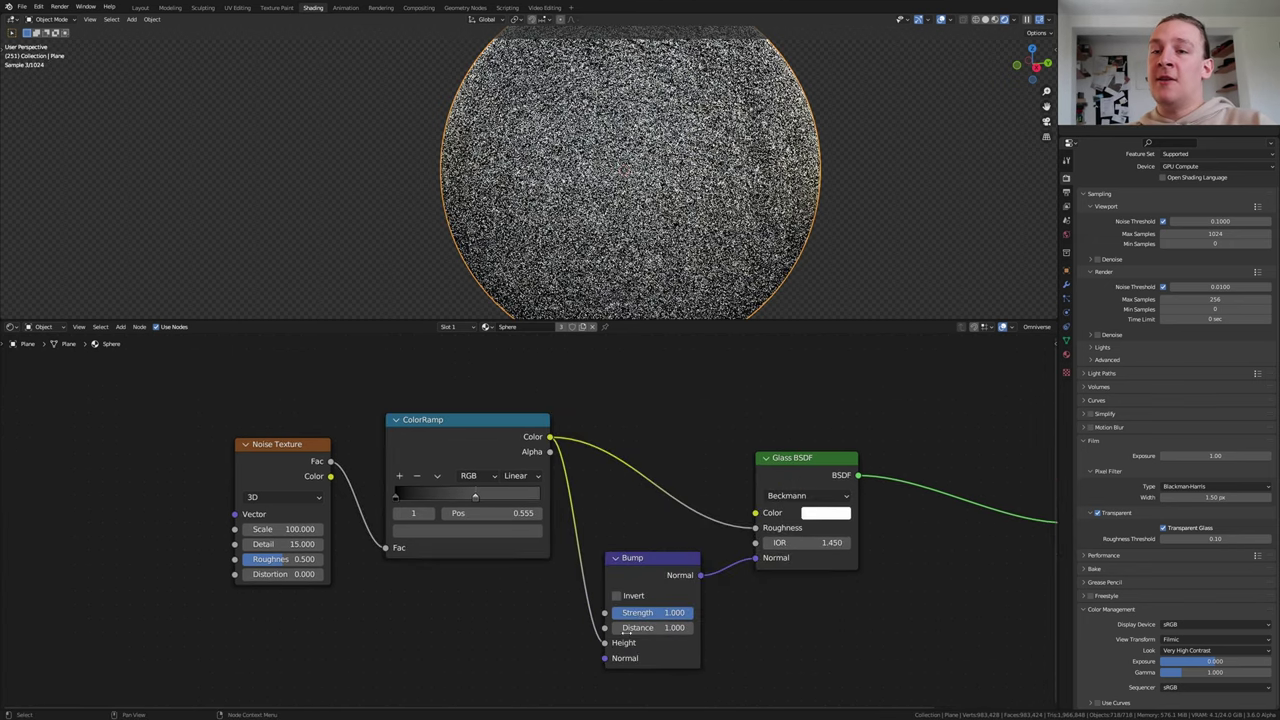
left_click(650, 613)
type(".00")
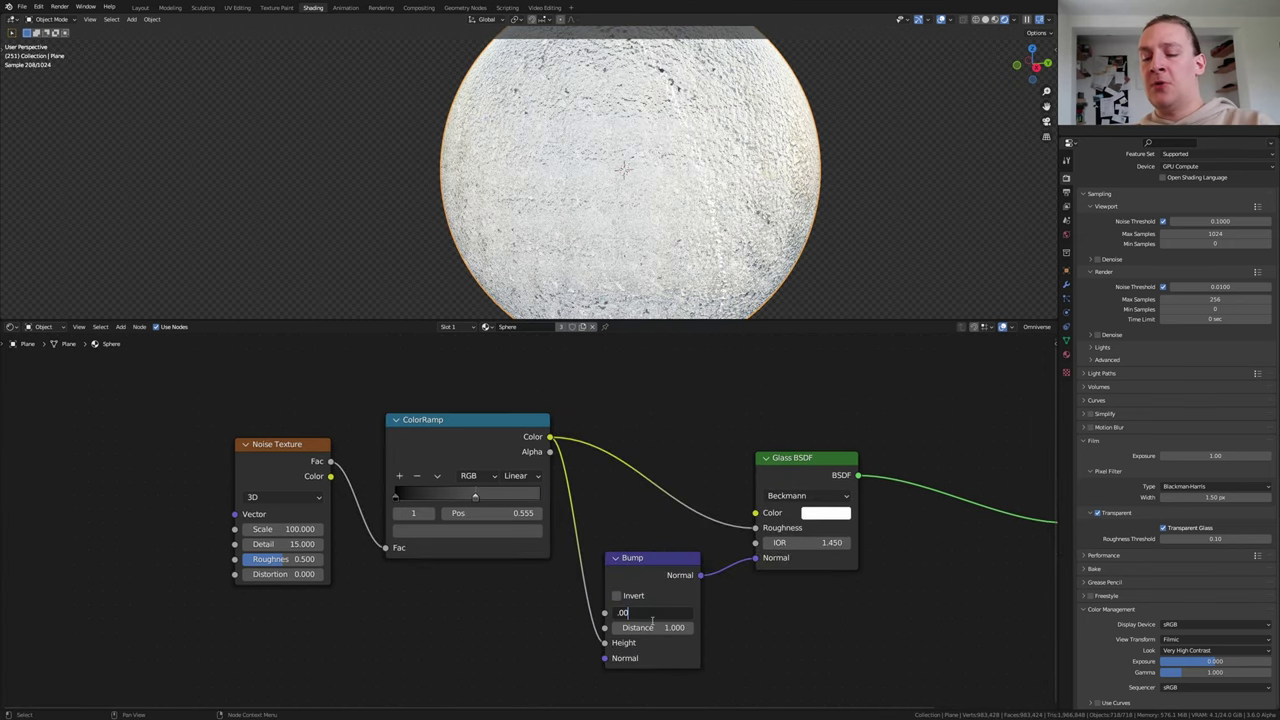
type("7")
key("Return")
key("Home")
Switch to the Cubes material, give it a blue base color and Metallic 1.000, and save the file
left_click(486, 327)
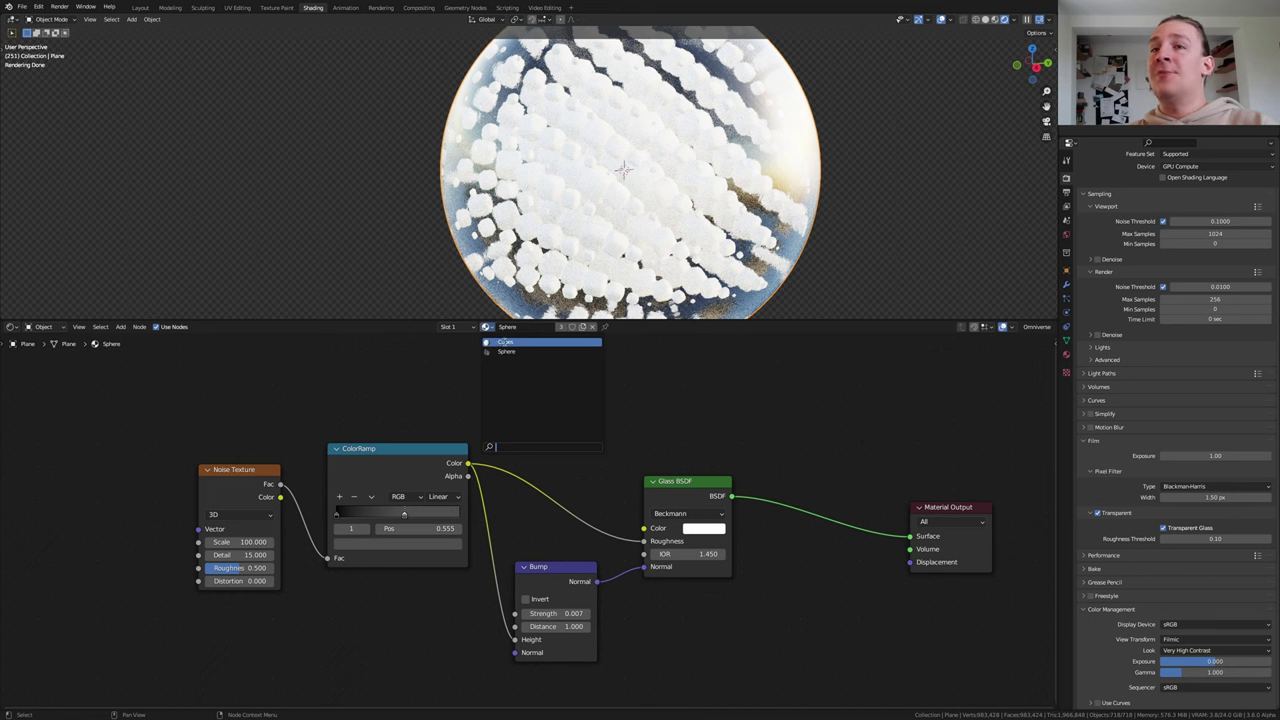
left_click(505, 342)
left_click(528, 493)
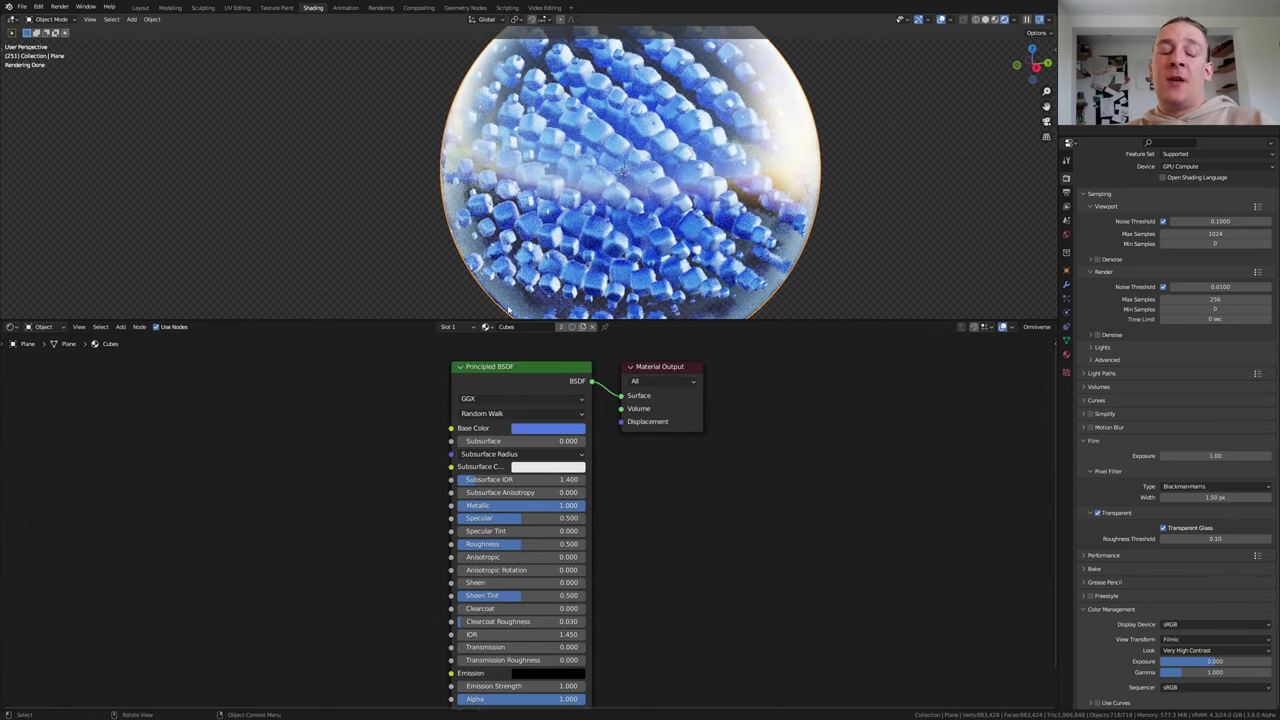
key("ctrl+s")
In the Layout workspace, add a camera aligned to the front view and look through it
left_click(139, 7)
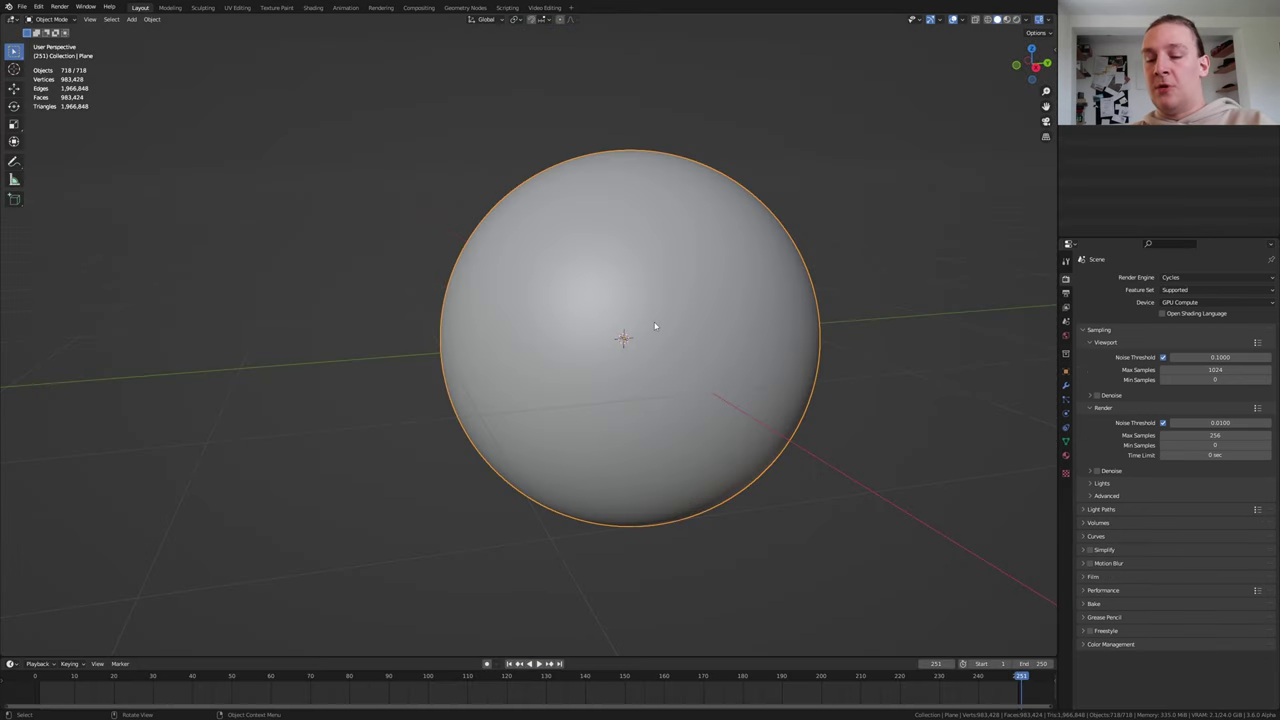
key("KP_1")
key("shift+a")
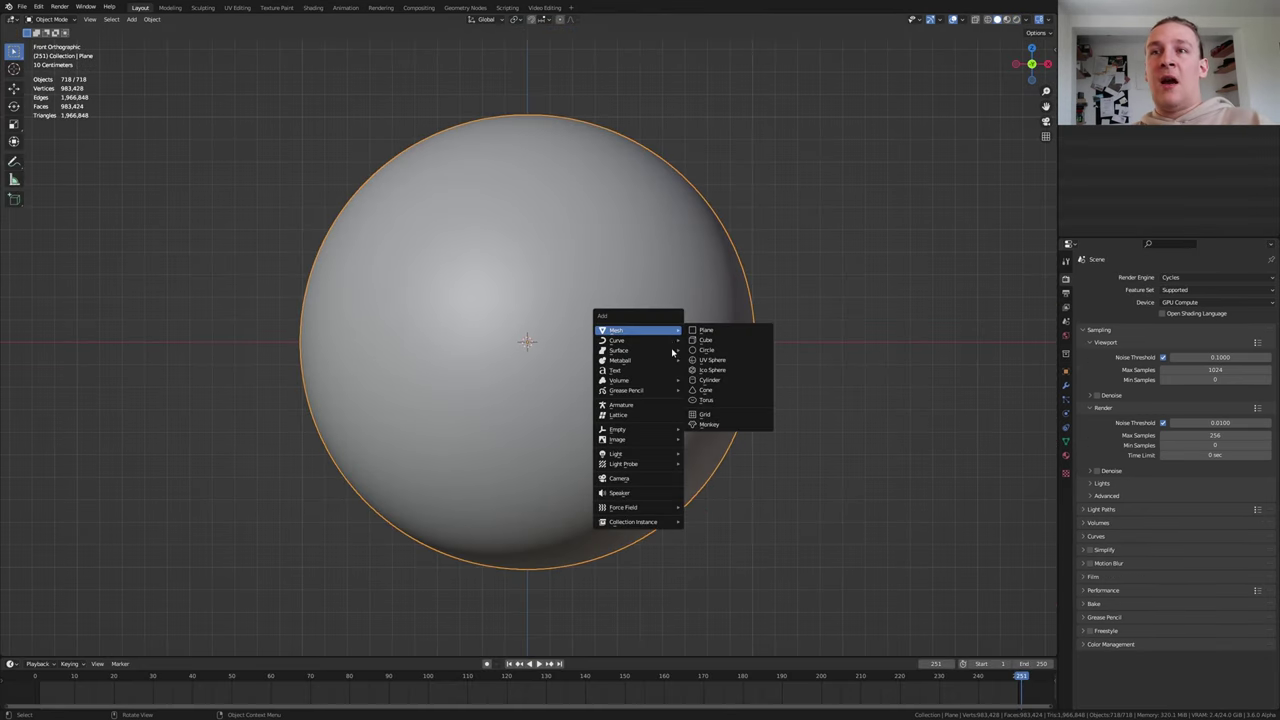
left_click(649, 478)
key("KP_0")
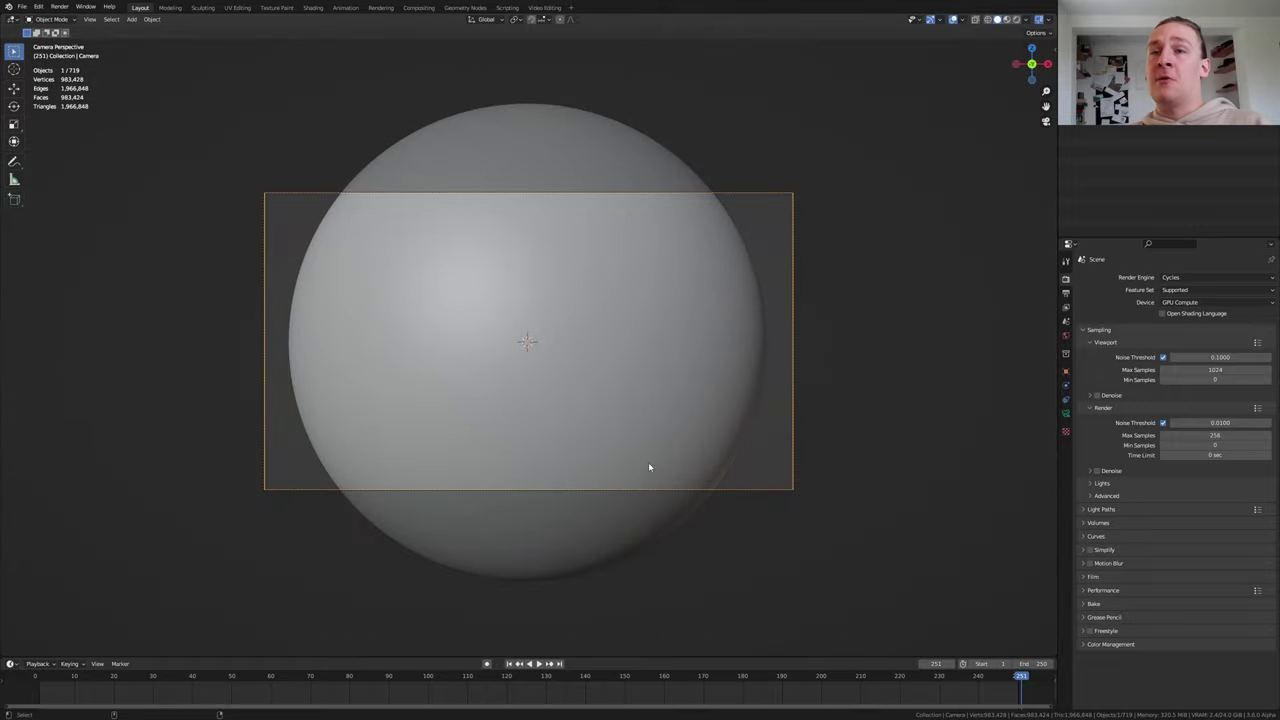
Add a Plain Axes empty and move it along Y to the sphere surface facing the camera
key("shift+a")
mouse_move(672, 339)
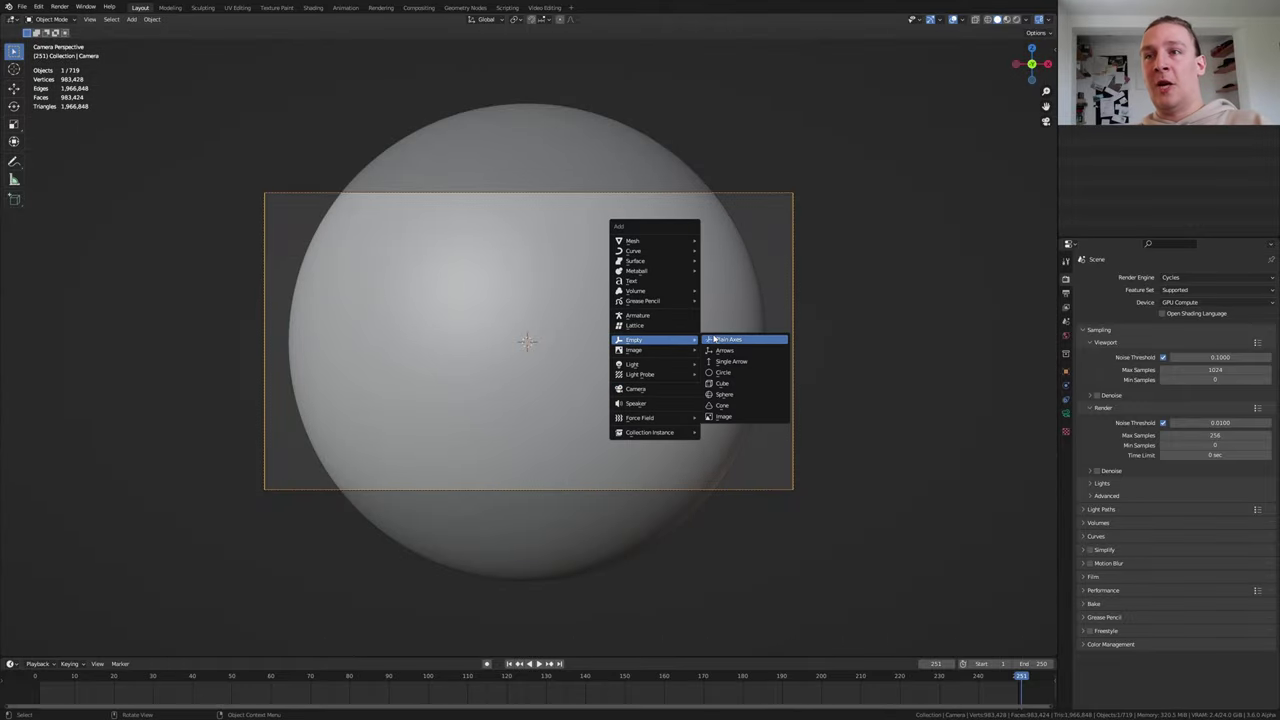
left_click(714, 338)
key("KP_3")
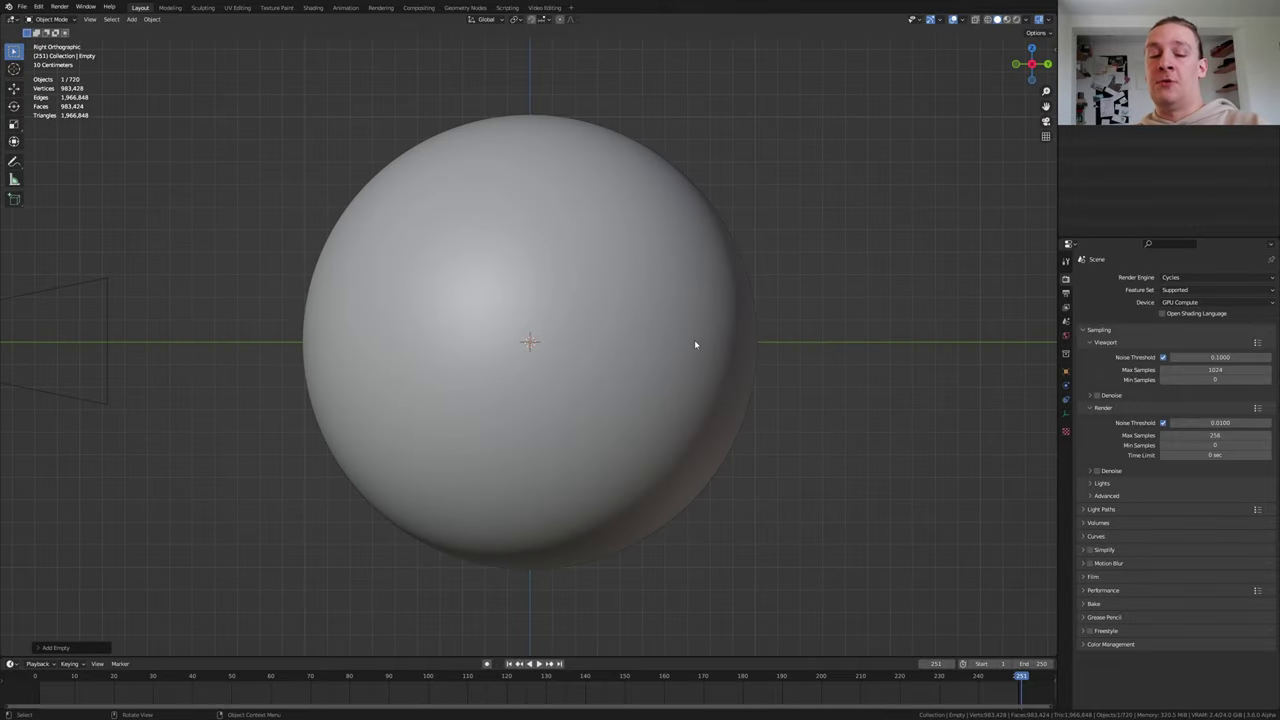
key("g")
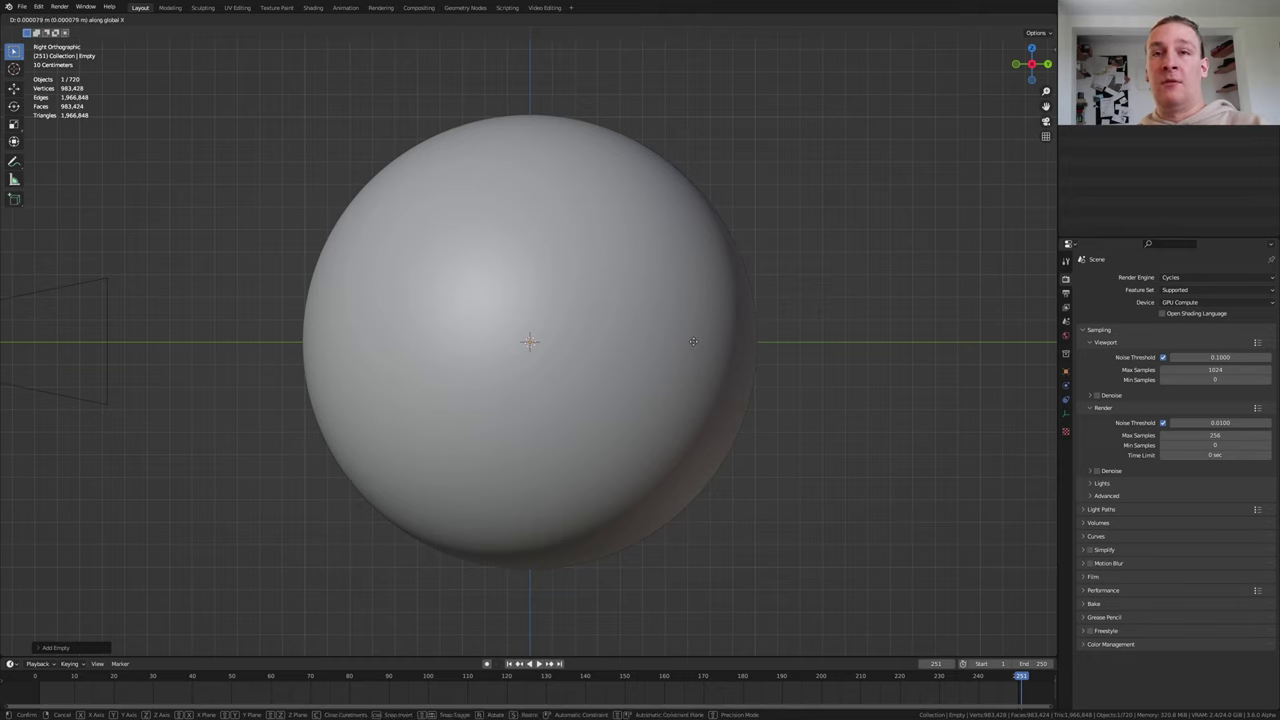
key("y")
left_click(461, 316)
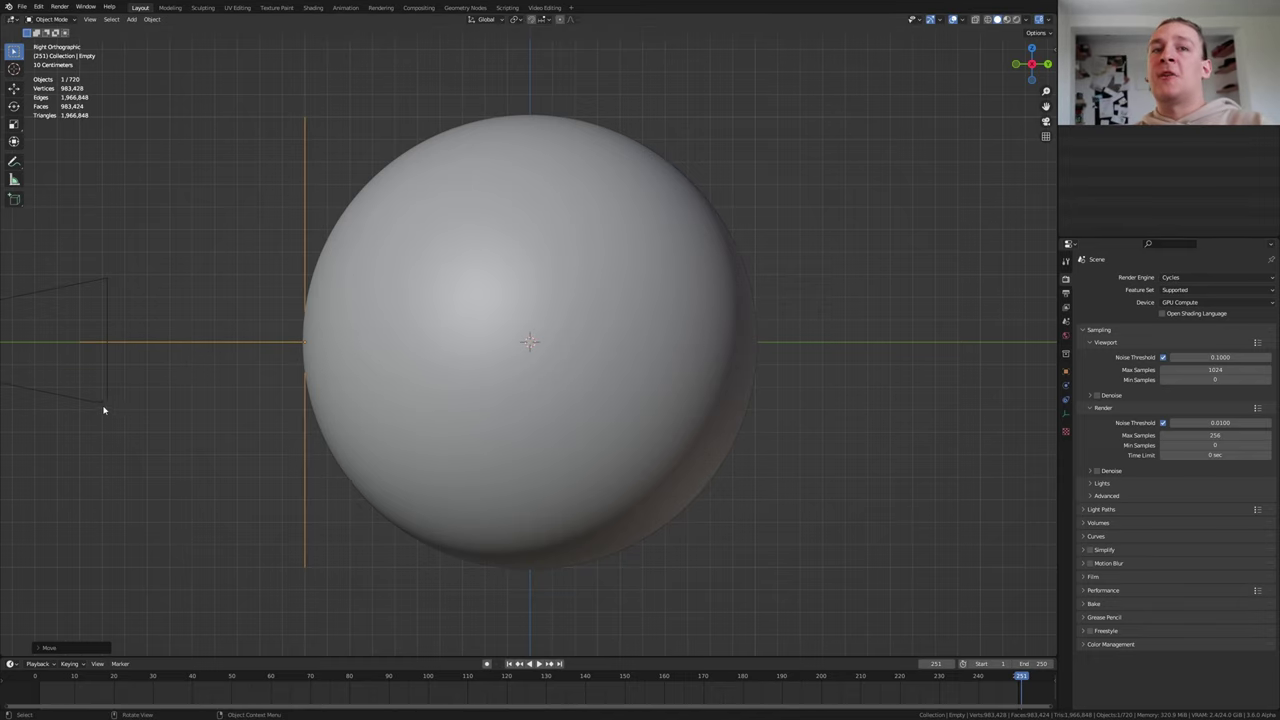
Enable Depth of Field on the camera with the Empty as its focus object
left_click(111, 410)
left_click(1066, 413)
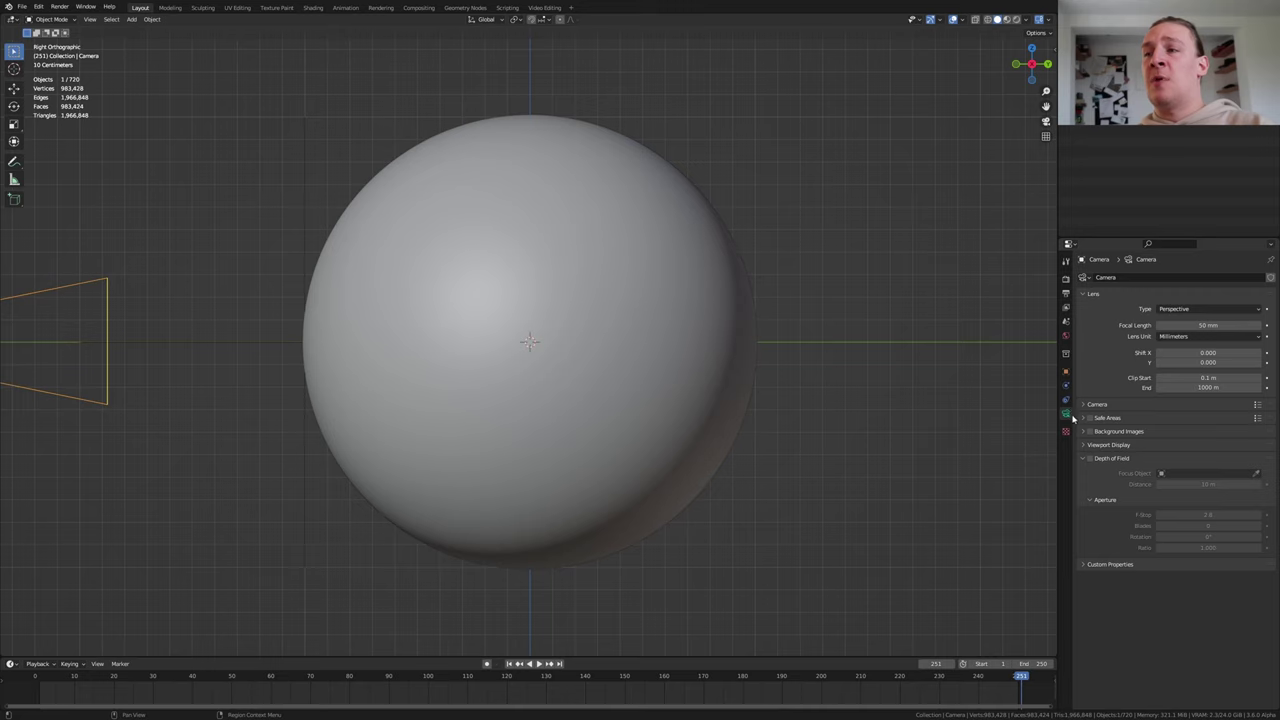
left_click(1090, 458)
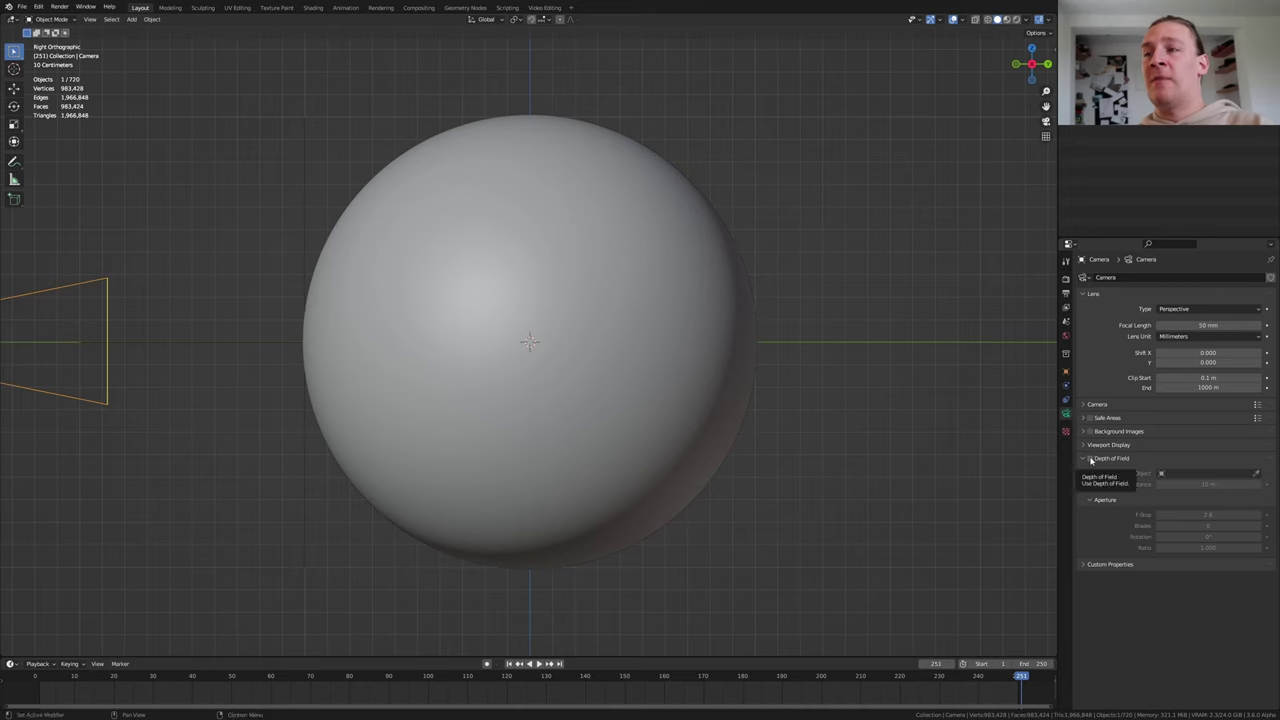
left_click(1200, 474)
left_click(1205, 506)
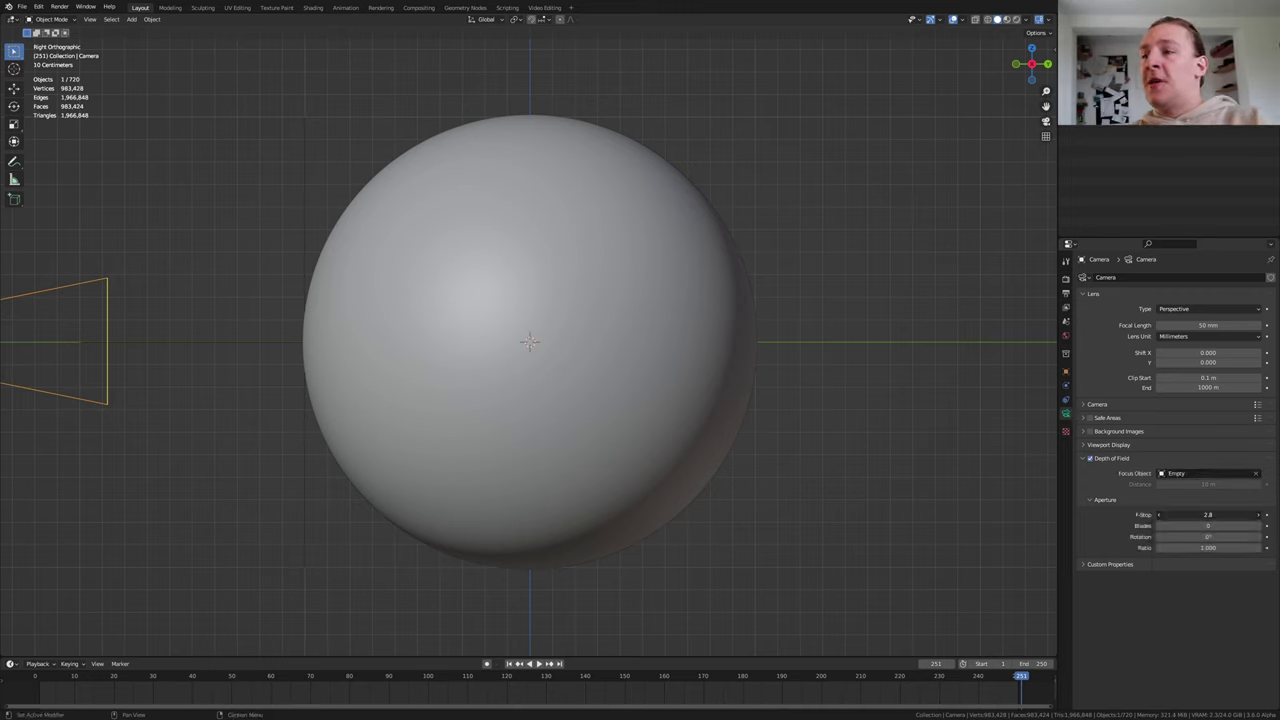
Set the camera aperture to F-Stop 1.5 with 16 blades and save the file
left_click(1199, 513)
type("1.5")
left_click(1200, 525)
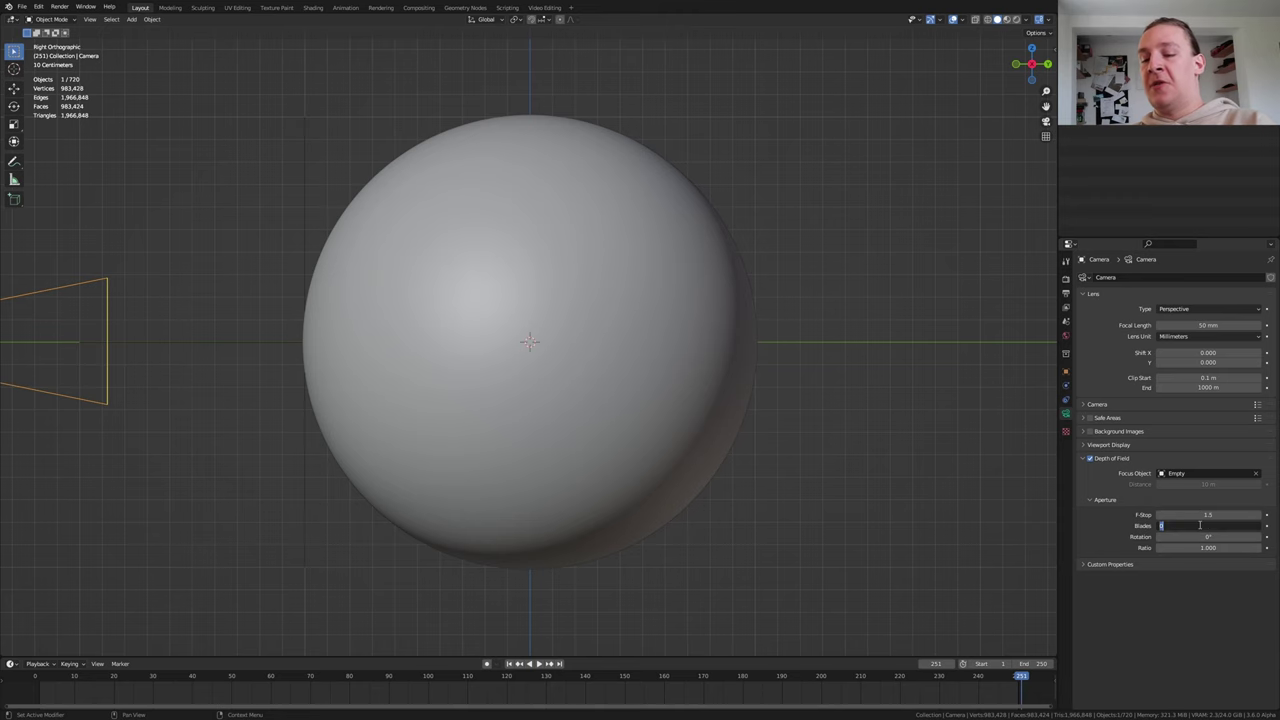
type("16")
key("Return")
key("ctrl+s")
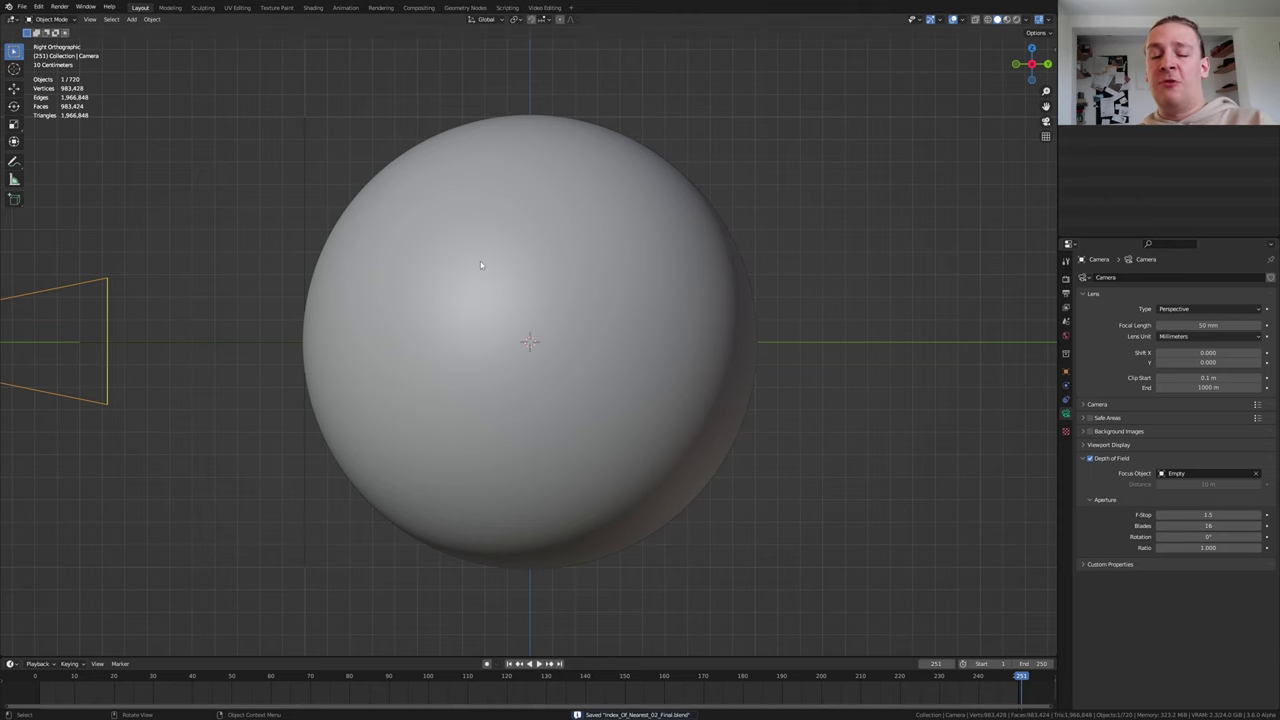
Render a still image and, in the Compositing workspace, insert a Denoise node using the Denoising Normal and Albedo passes
key("F12")
left_click(966, 7)
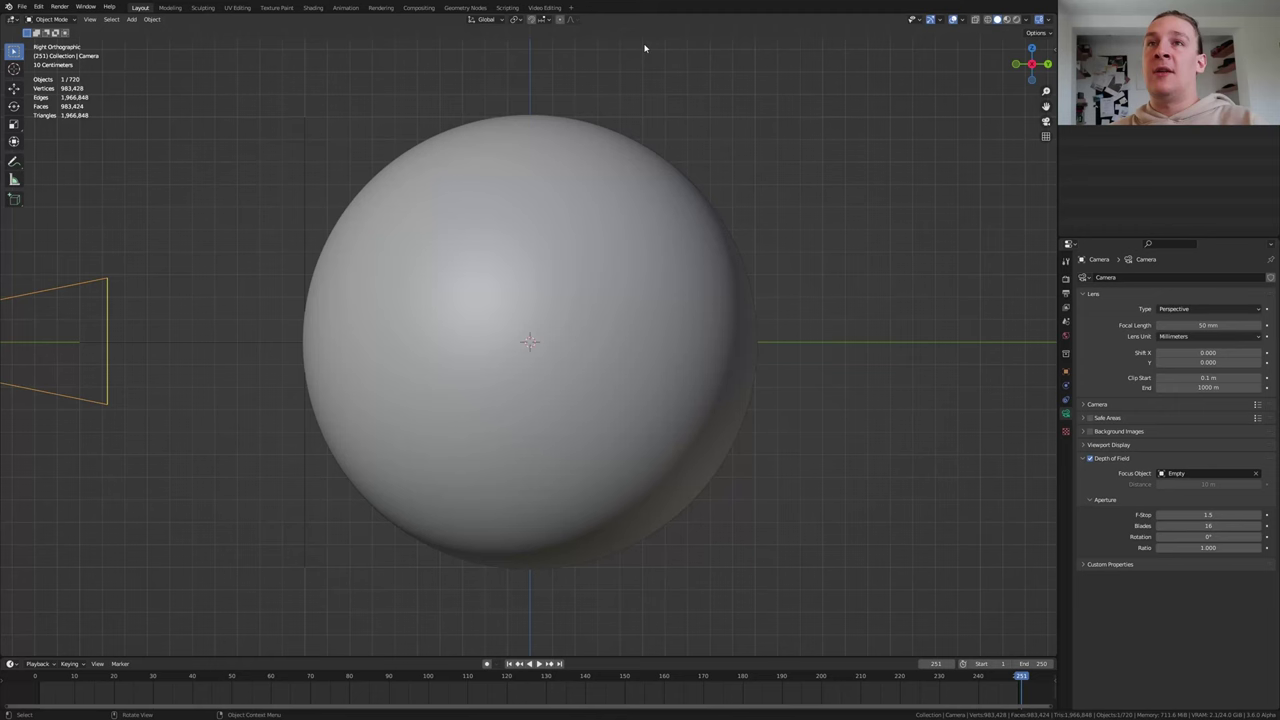
left_click(419, 8)
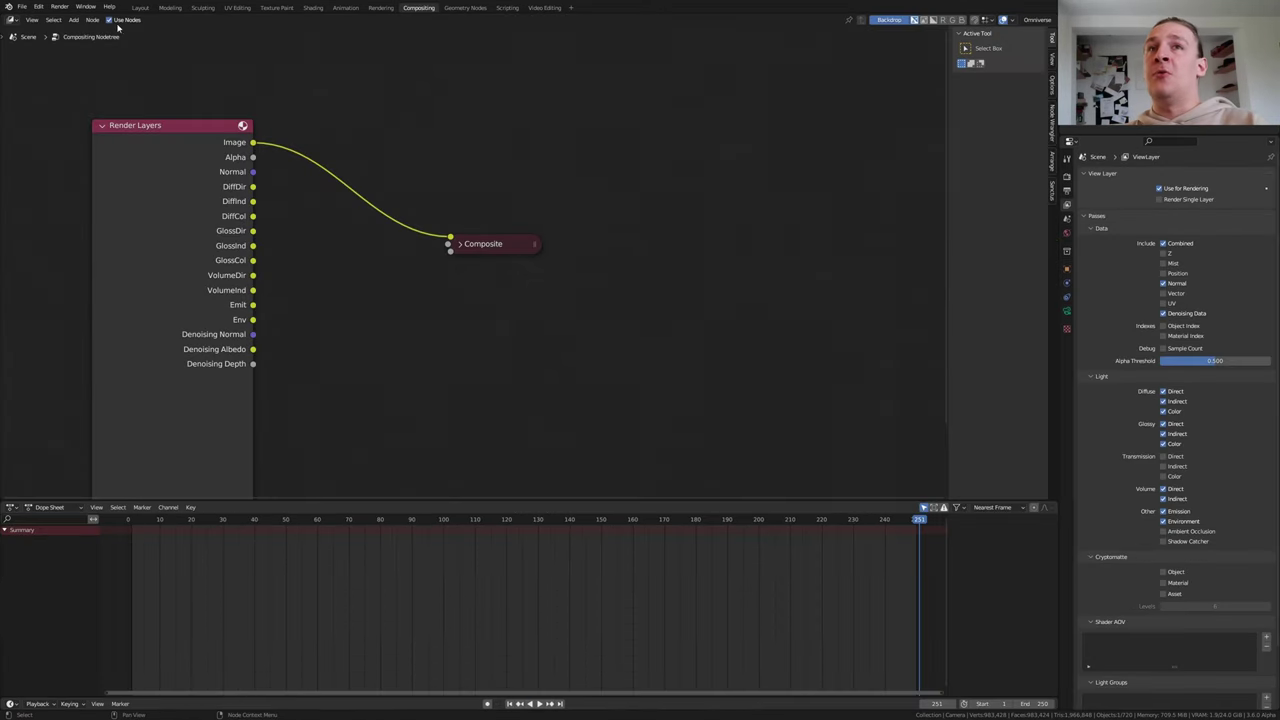
key("shift+a")
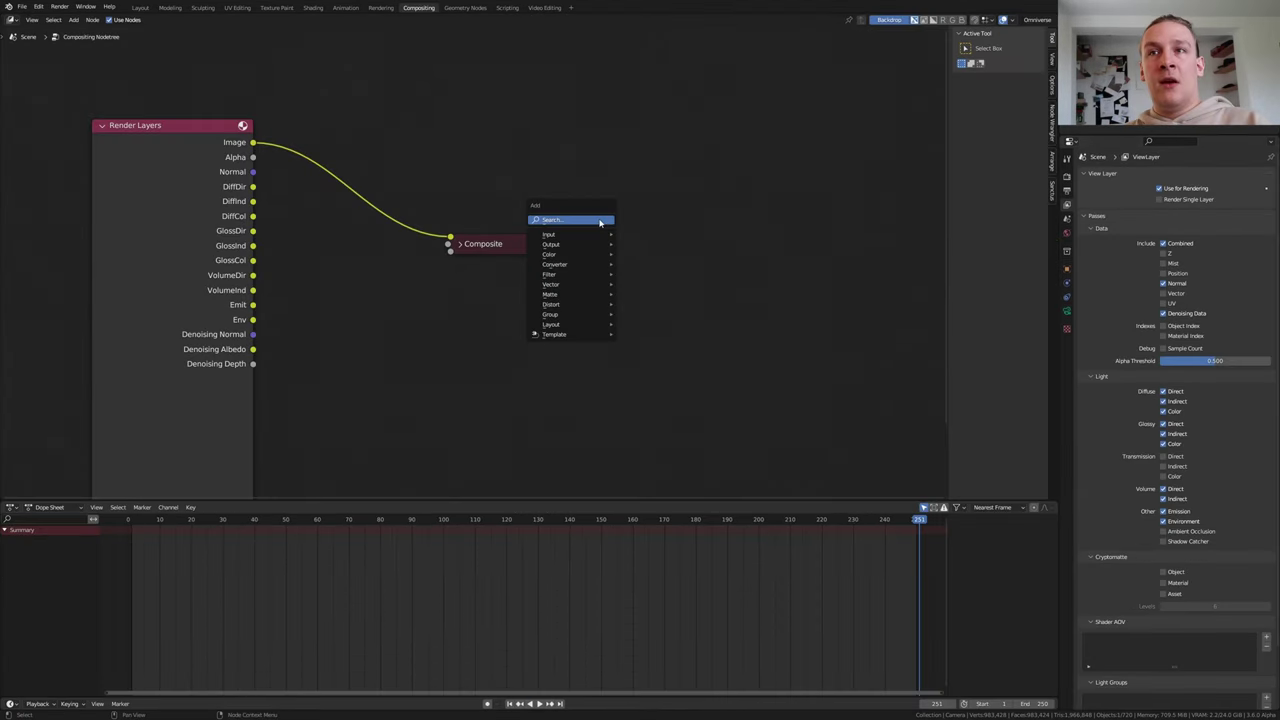
mouse_move(570, 250)
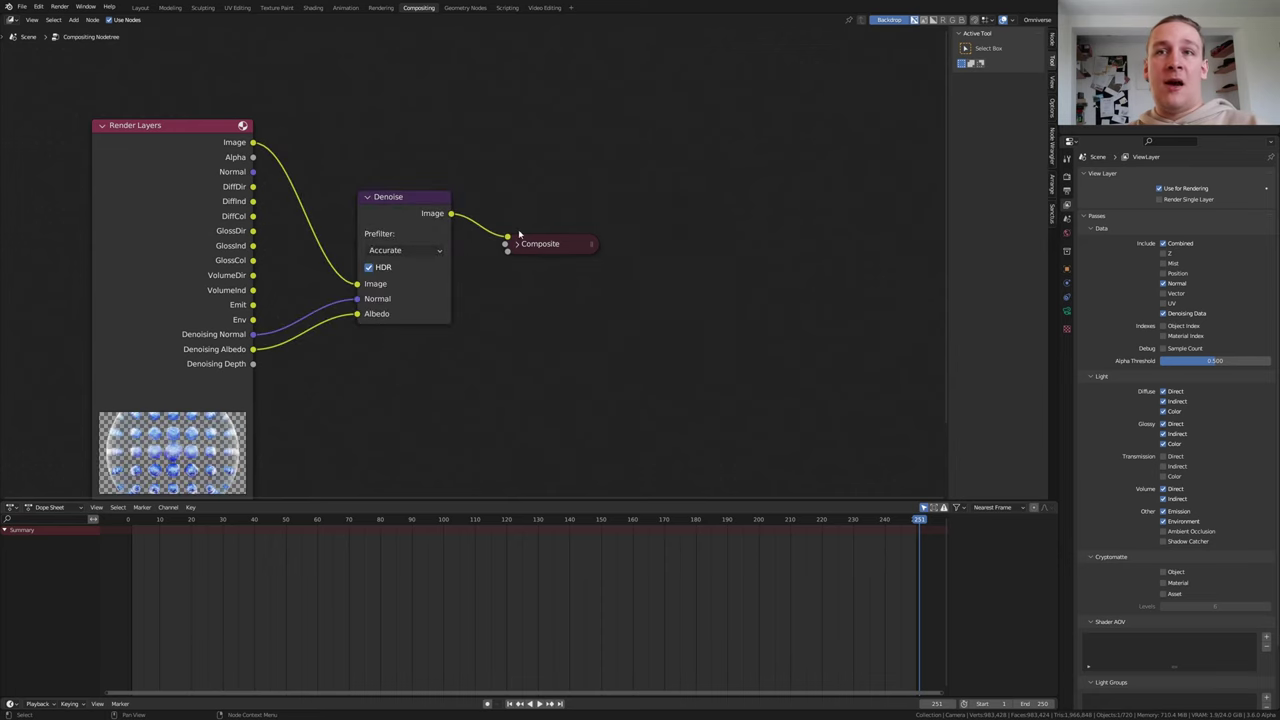
Insert a Glare node between Denoise and Composite, set to Fog Glow, High quality and size 6
middle_click_drag(519, 235, 543, 233)
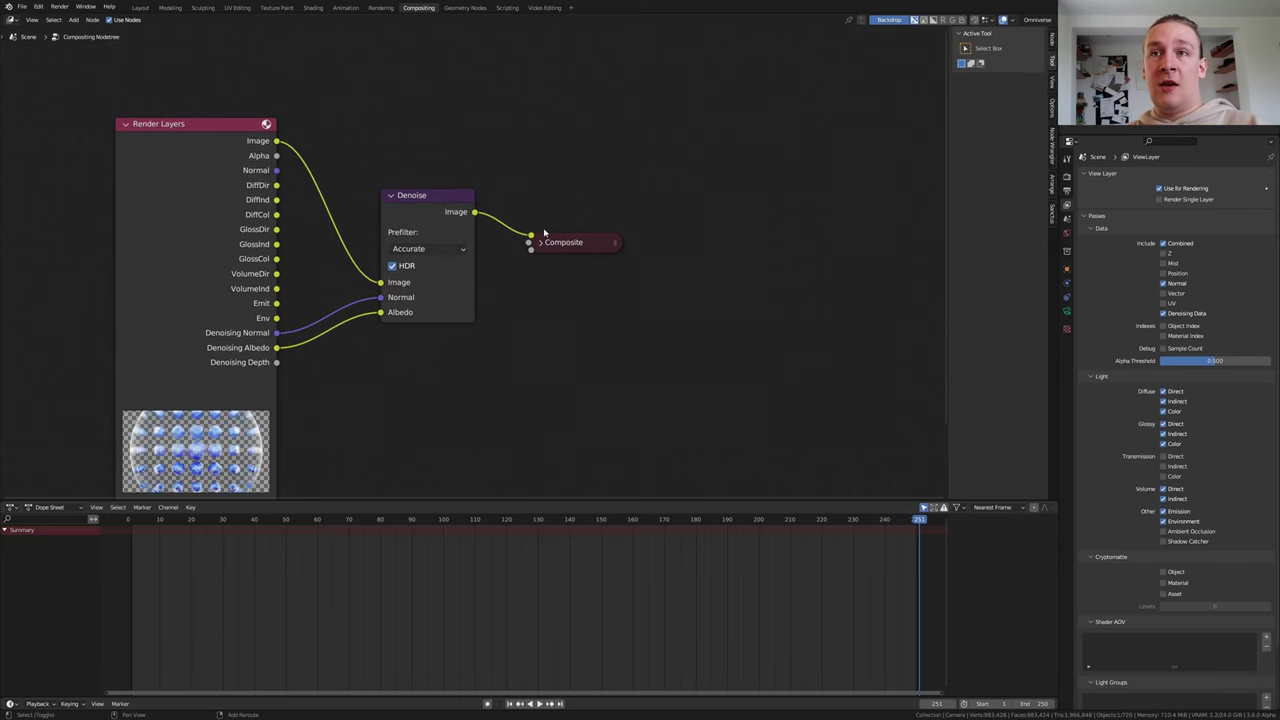
key("shift+a")
left_click(583, 234)
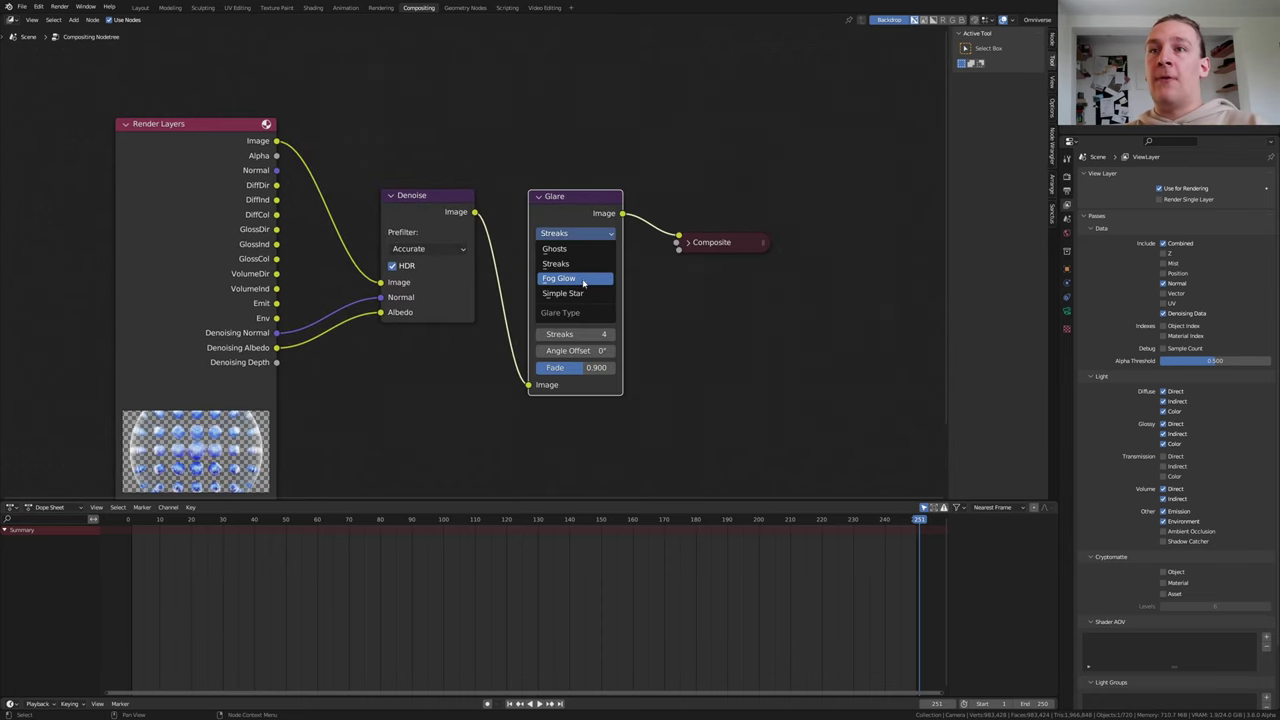
left_click(583, 278)
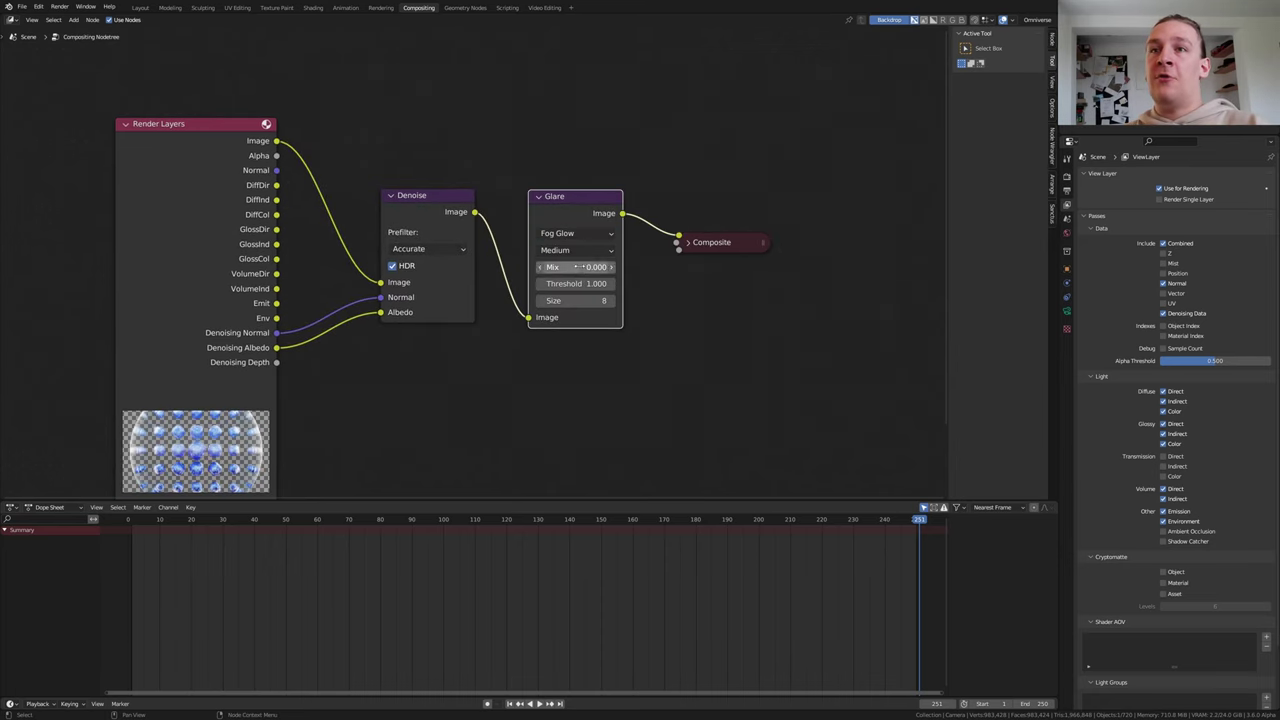
left_click(577, 250)
left_click(590, 263)
double_click(514, 314)
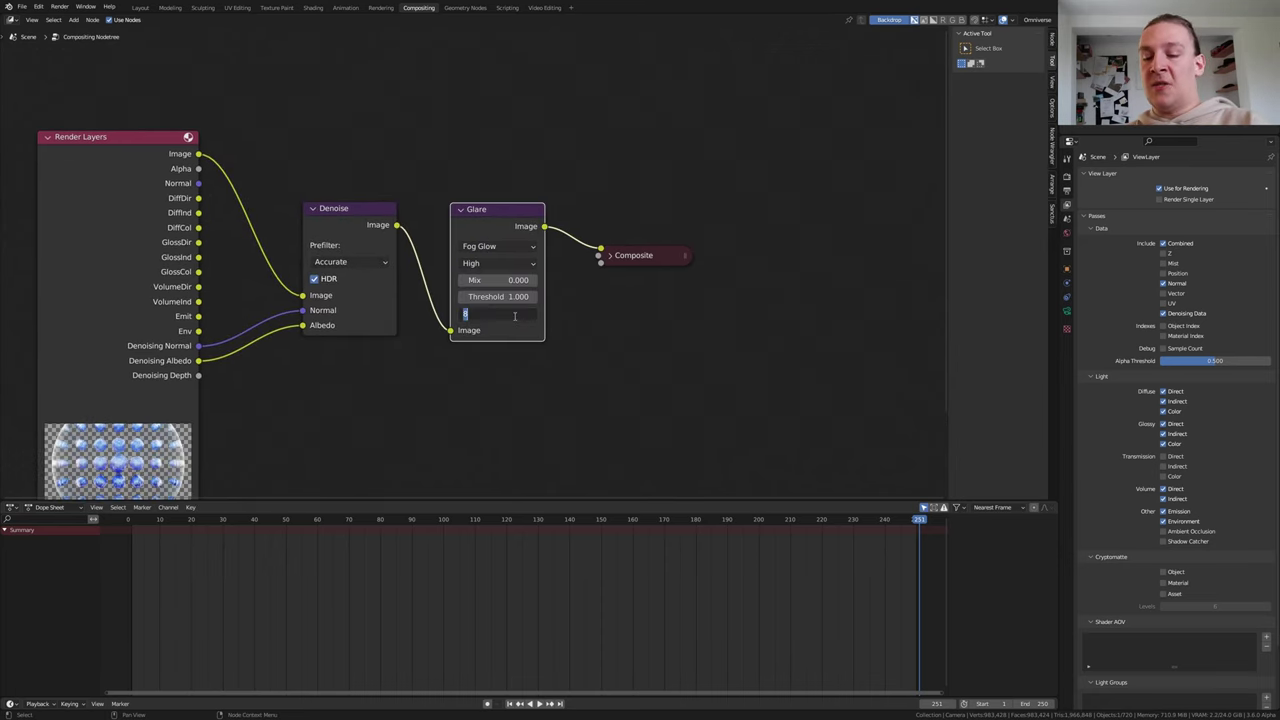
type("6")
key("Return")
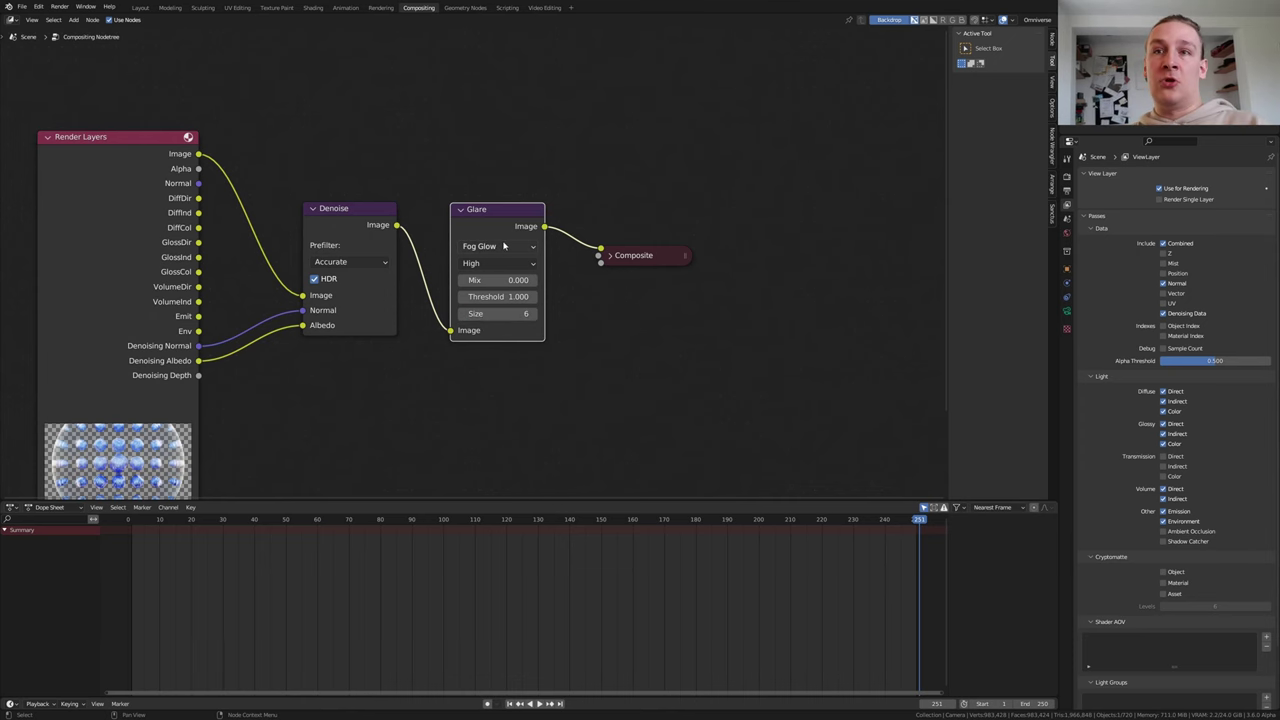
Connect a Viewer to the Glare output, join both output links with a reroute, and move the output nodes away from Glare
left_click(492, 224, "ctrl+shift")
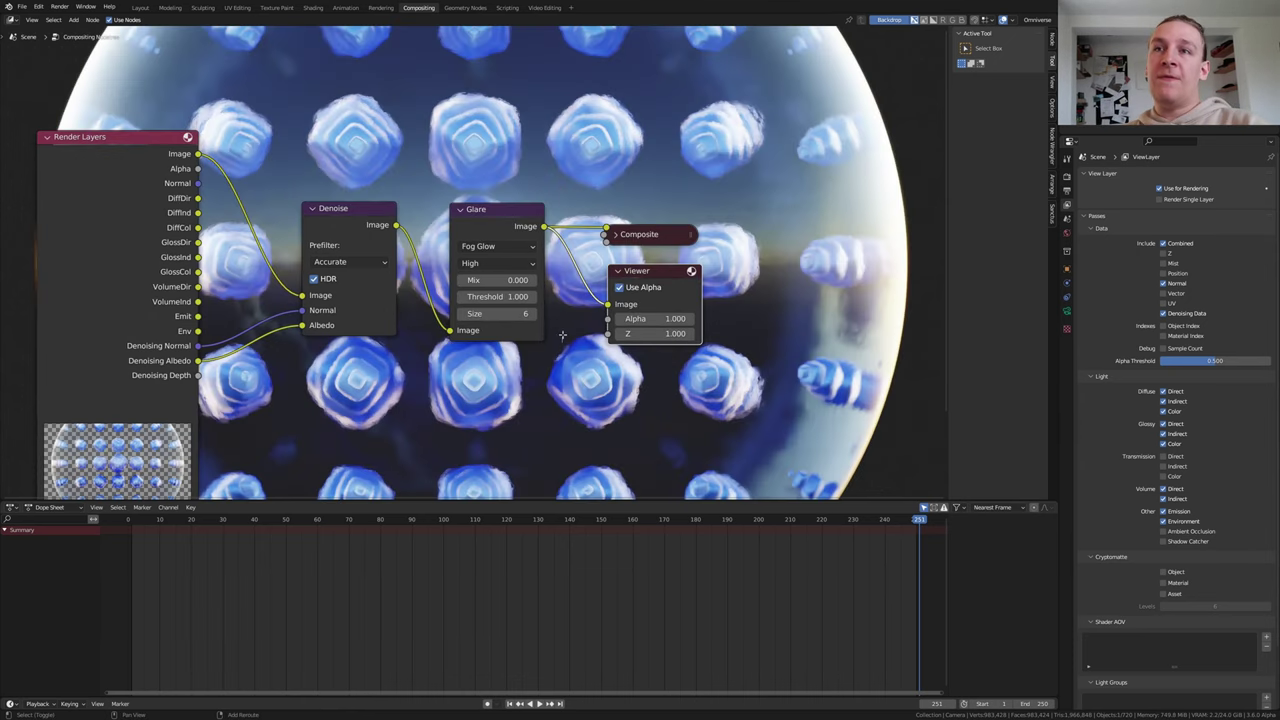
right_click_drag(586, 200, 578, 228, "shift")
left_click_drag(566, 186, 732, 341)
key("g")
left_click(864, 440)
Insert an Alpha Over node after Glare, feed Glare into its second Image input, and colour the first Image input light blue
middle_click_drag(718, 254, 697, 269)
key("shift+a")
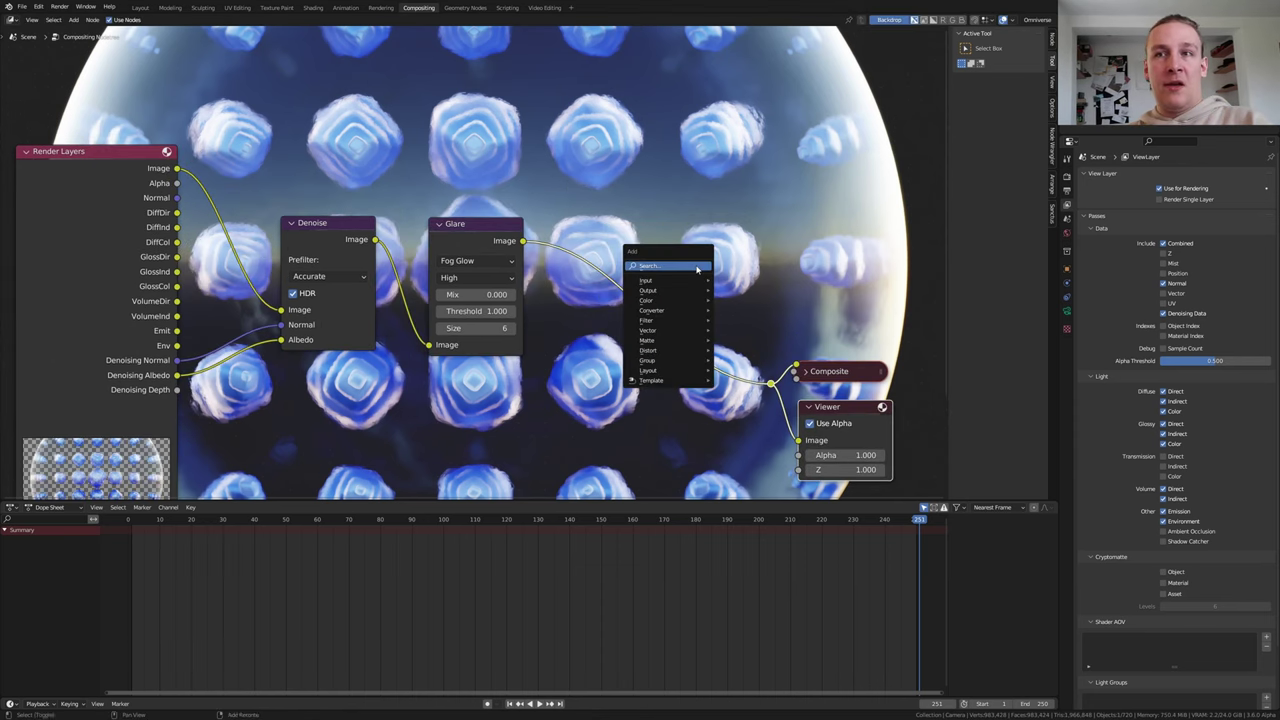
type("a")
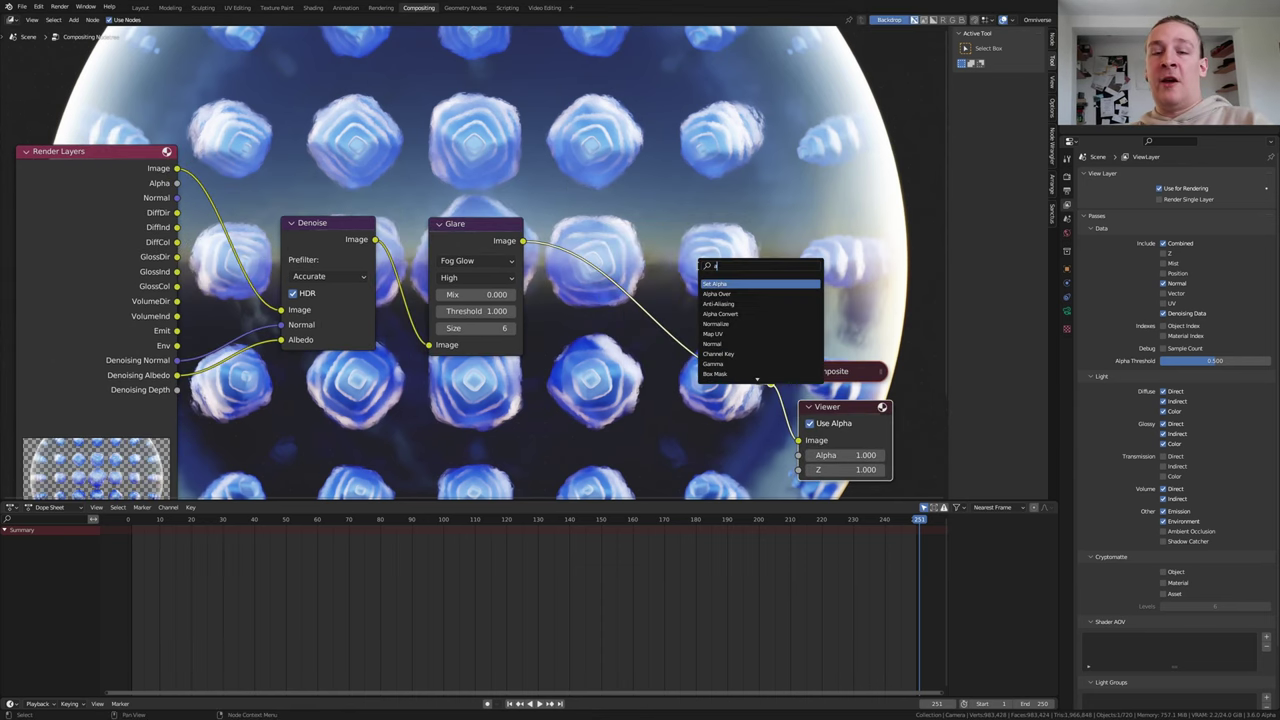
type("l")
left_click(717, 294)
left_click(577, 237)
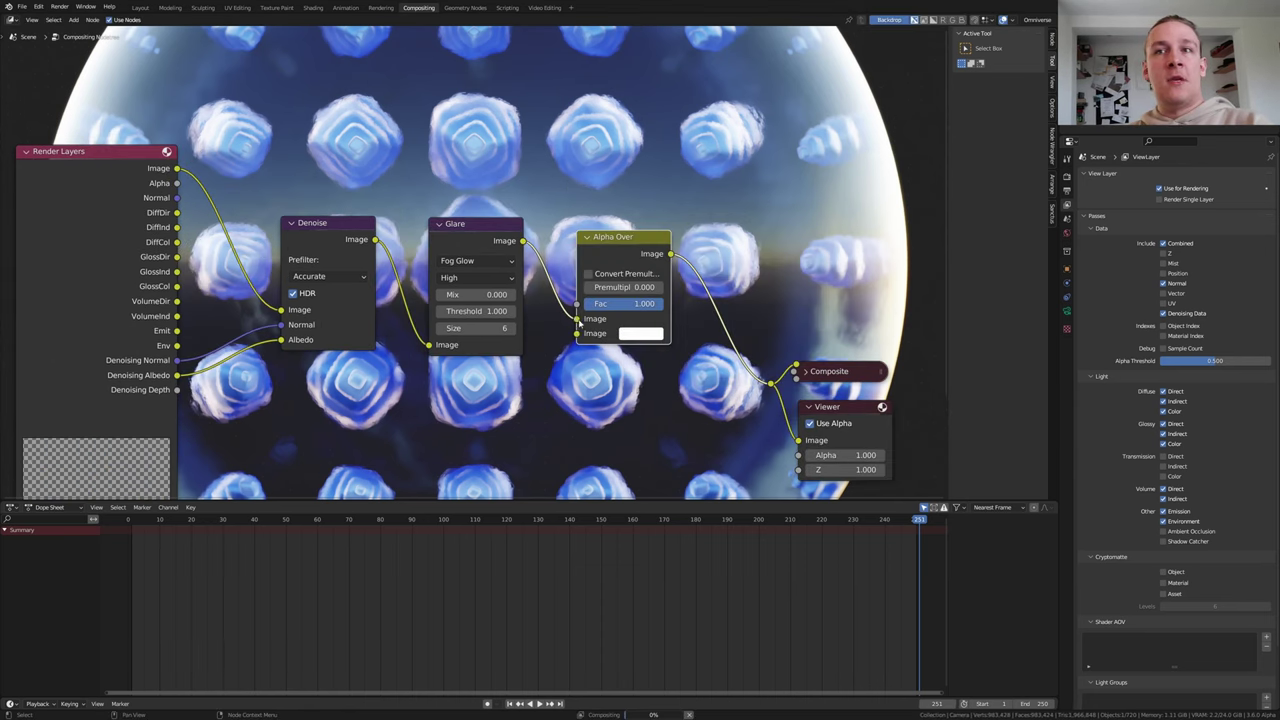
left_click_drag(577, 320, 577, 334)
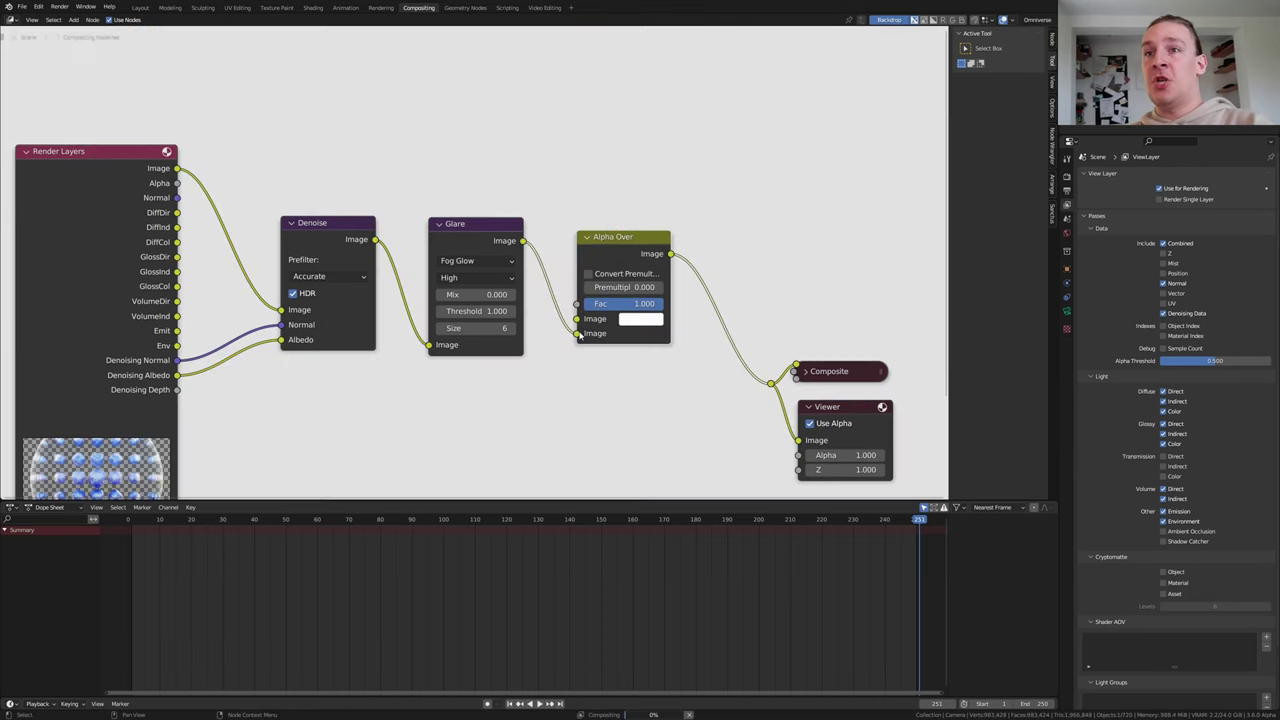
left_click(643, 318)
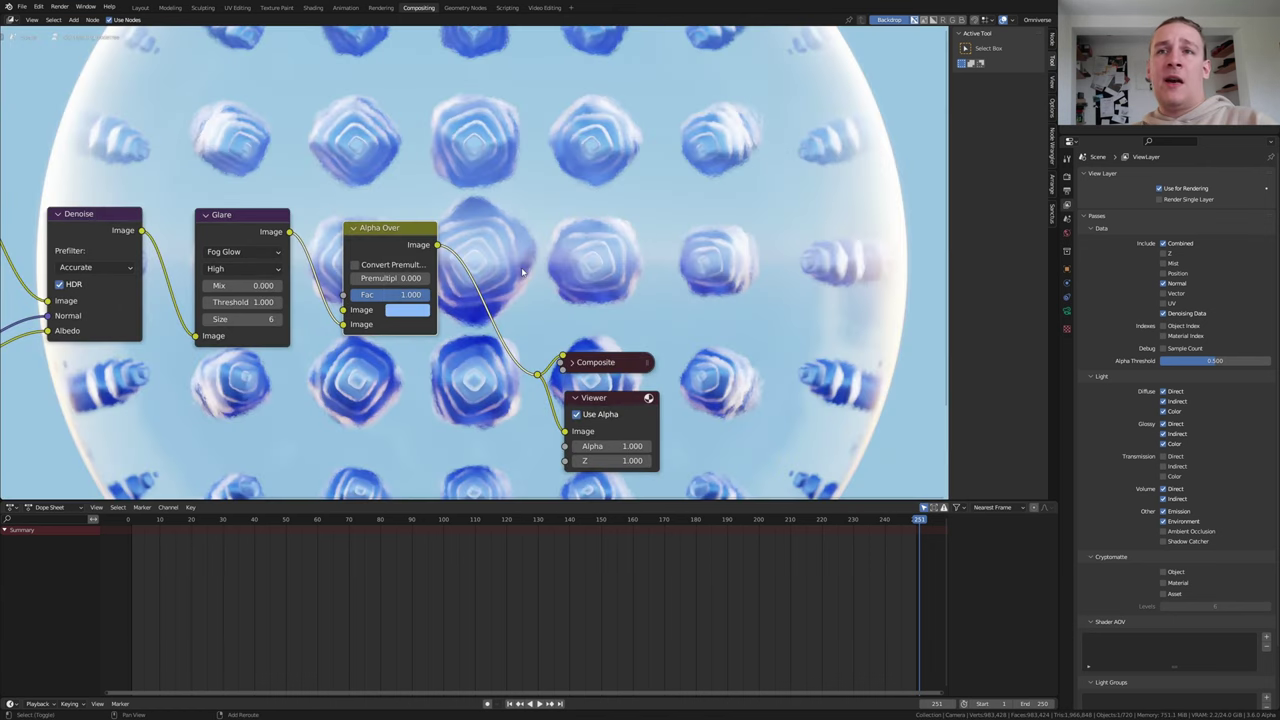
Insert a Color Balance node after Alpha Over, tinting Lift light blue, Gamma pale orange and Gain pale yellow
key("shift+a")
left_click(526, 268)
type("co")
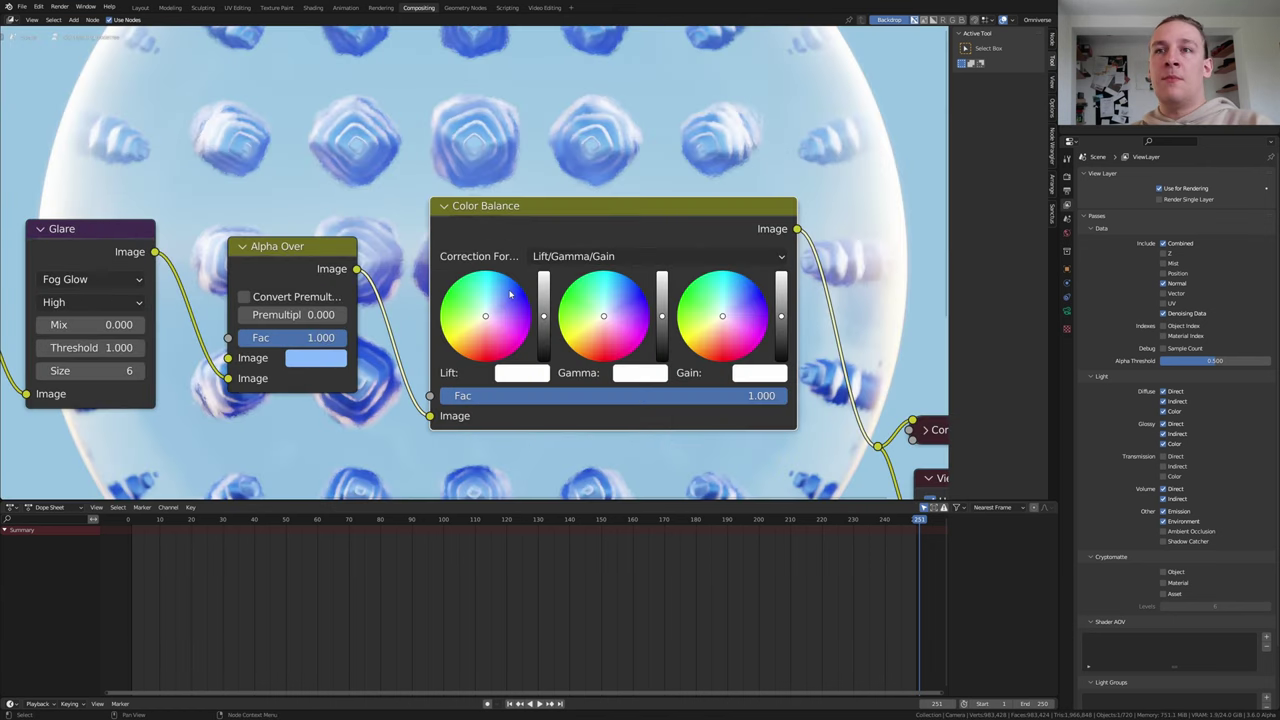
left_click(509, 292)
left_click(592, 349)
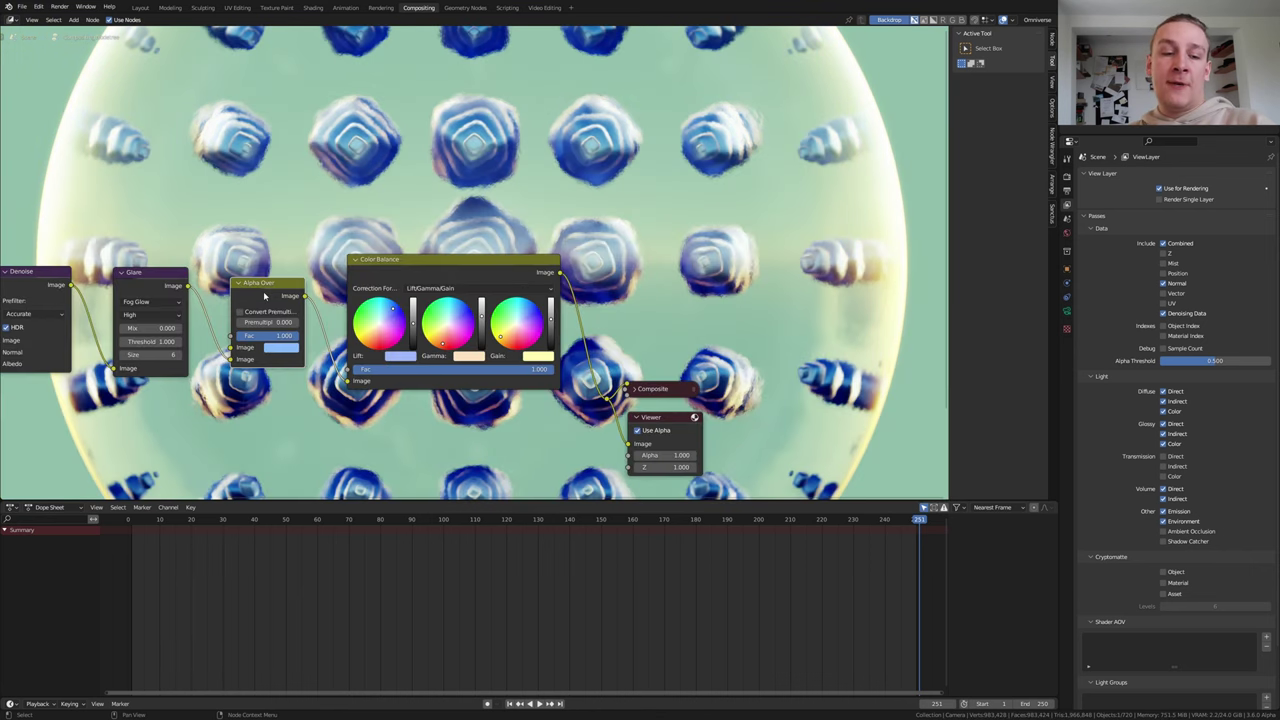
Insert a duplicate Alpha Over after Color Balance, using the lower Image input for the incoming picture and black for the upper one
key("shift+d")
left_click(600, 276)
left_click_drag(604, 320, 604, 333)
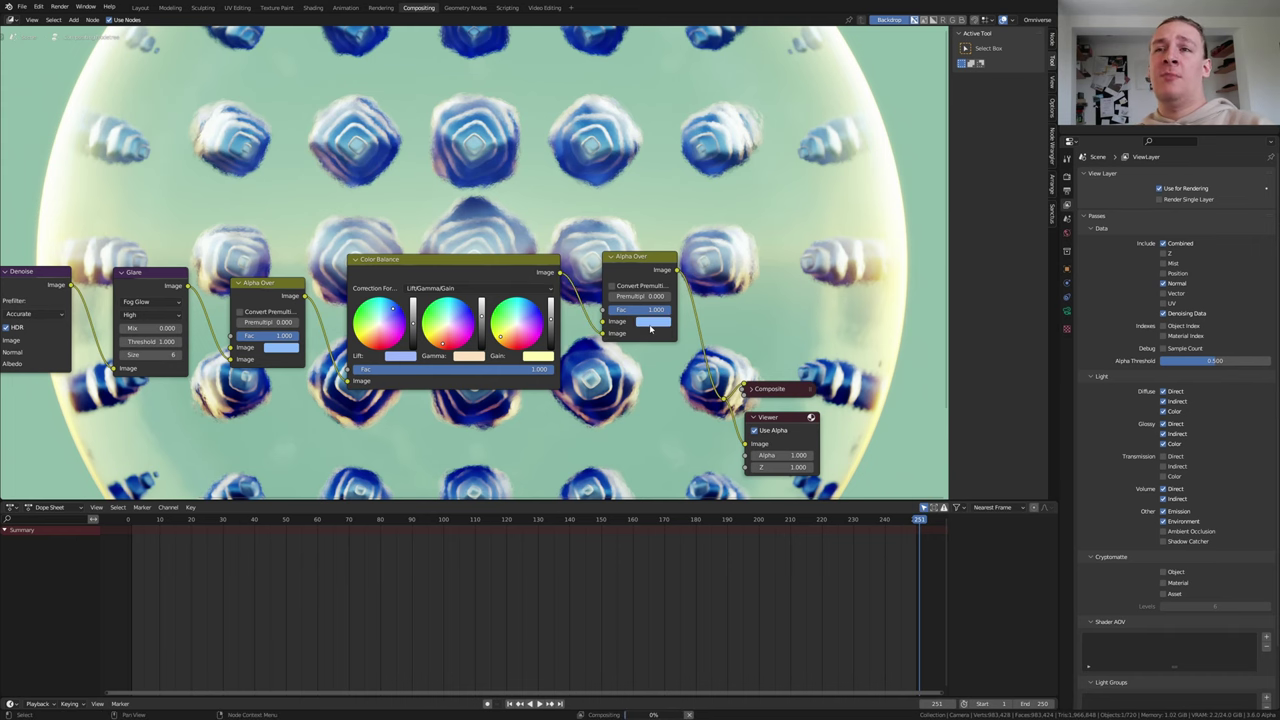
left_click(653, 321)
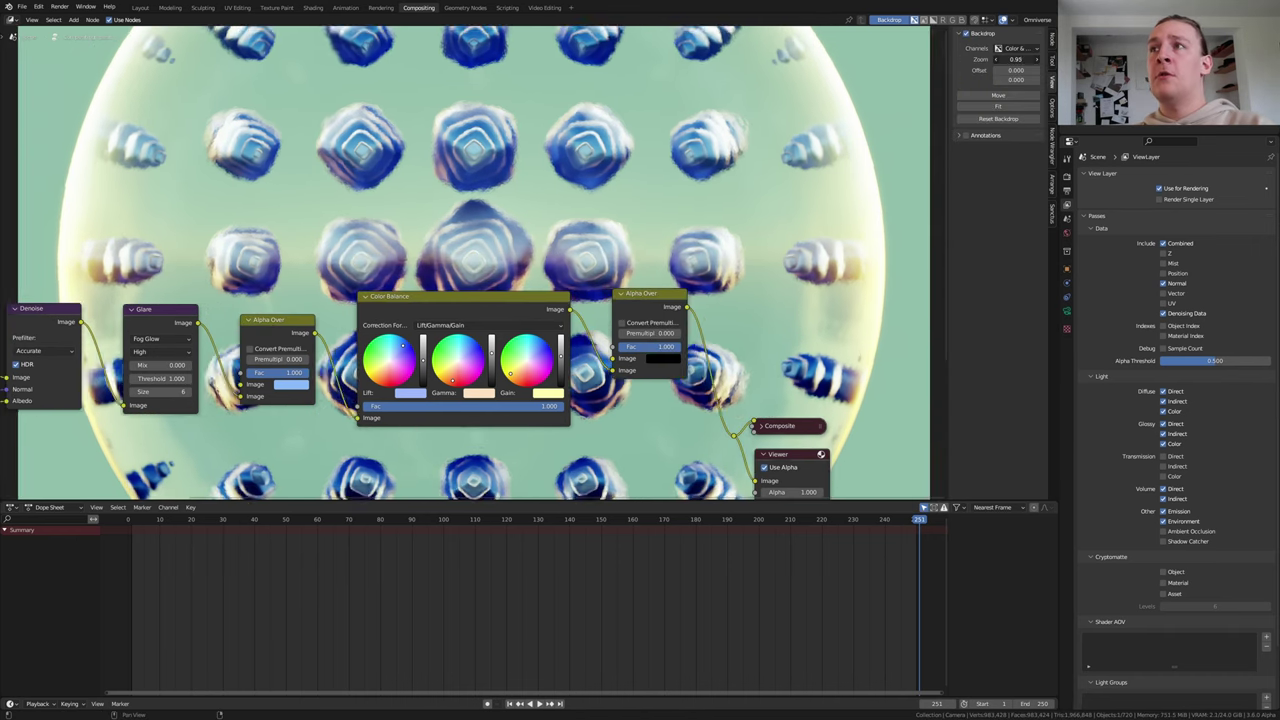
Drive the black Alpha Over's factor with a Box Mask of width 0.9 and height 0.5, blurred by 300 in X and Y
left_click_drag(1016, 59, 999, 59)
middle_click_drag(440, 226, 452, 235)
key("shift+a")
left_click(452, 234)
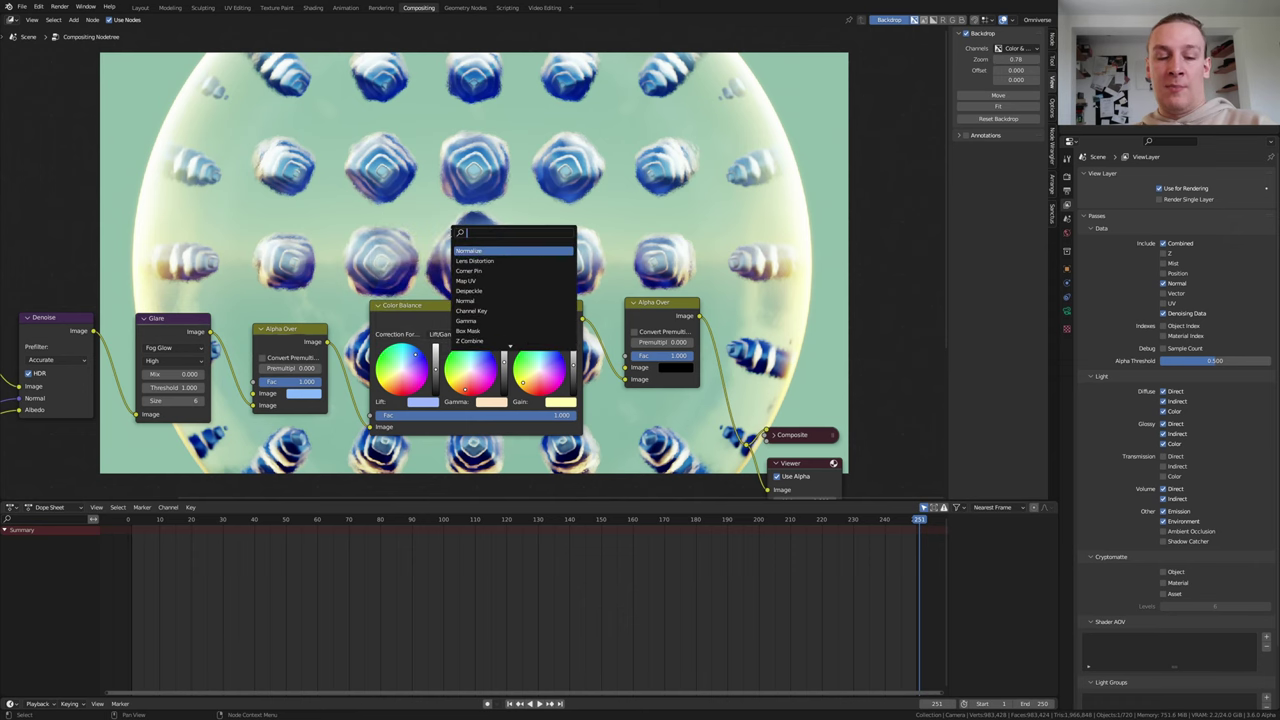
left_click(468, 331)
left_click_drag(434, 174, 626, 356)
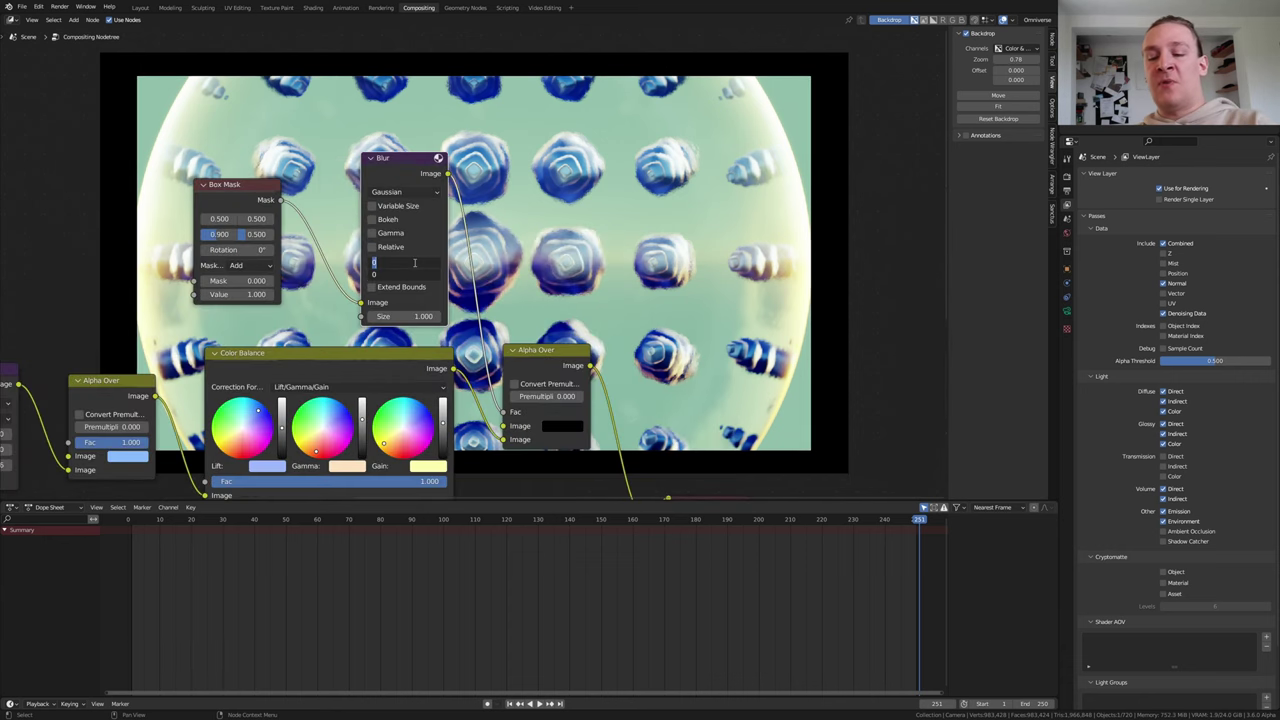
type("00")
key("Return")
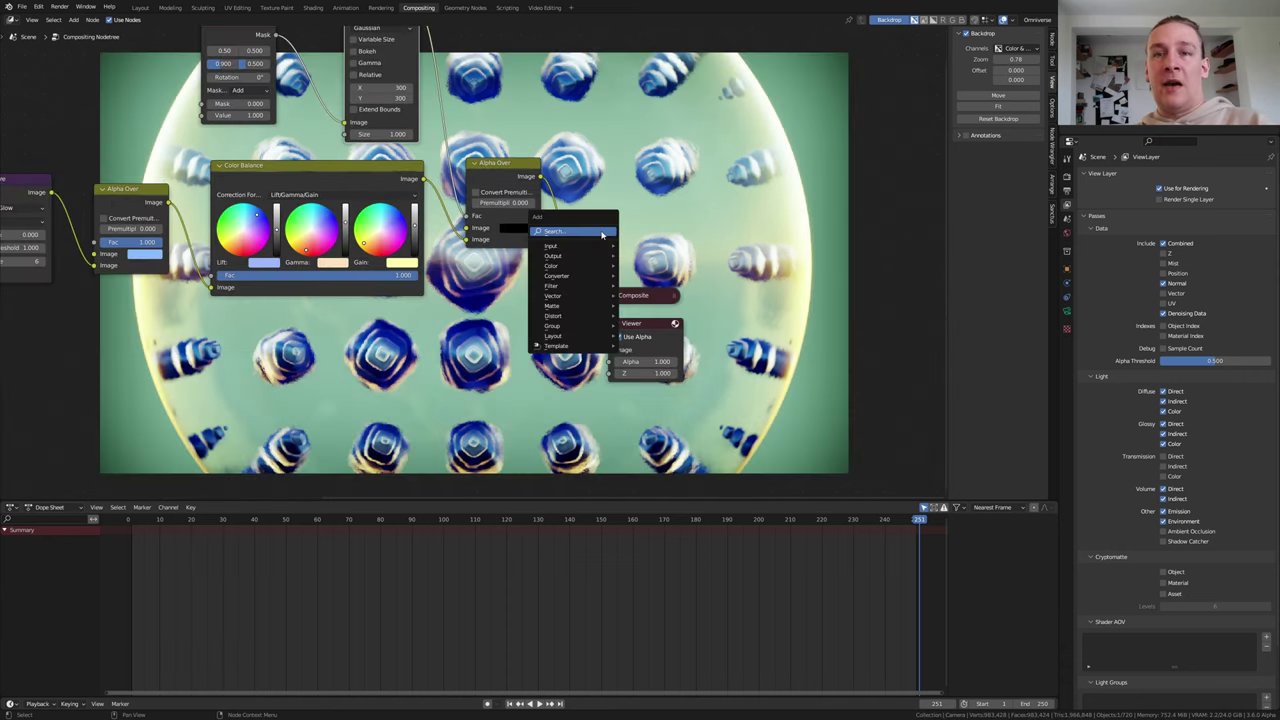
Insert a Mix node before the outputs with a Texture node's Value in its second Image input and factor 0.03
type("m")
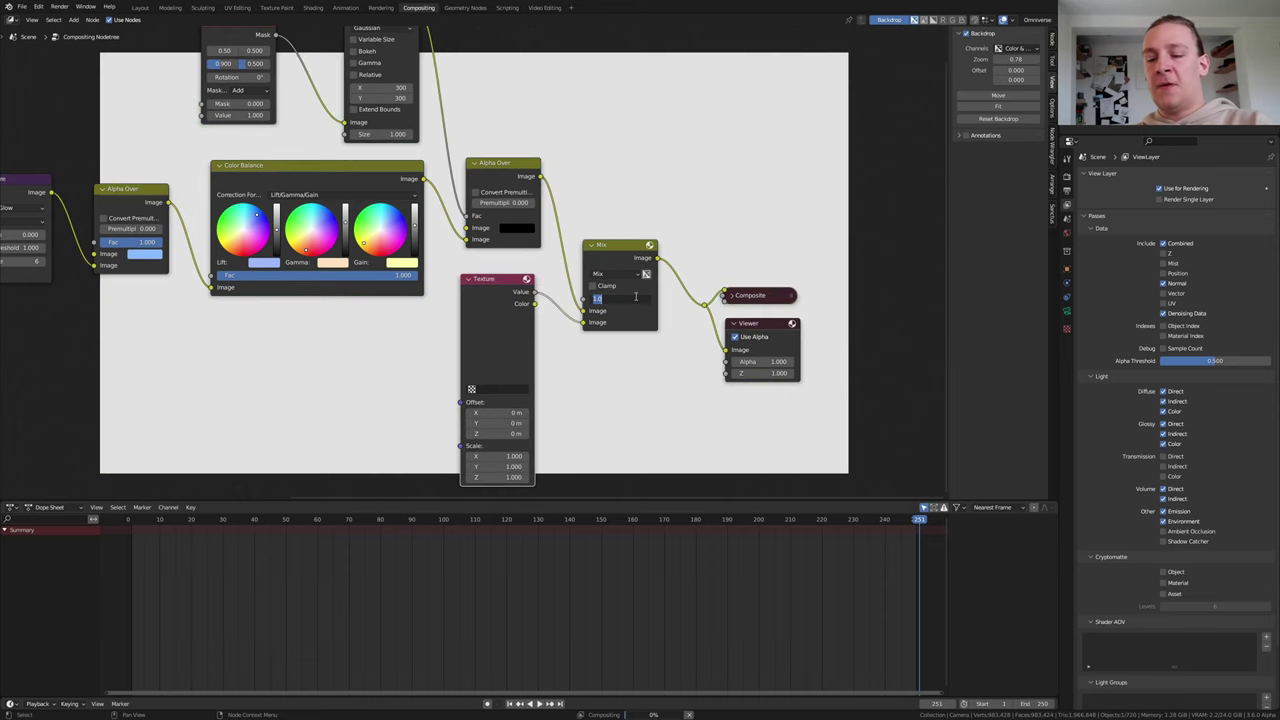
key("BackSpace")
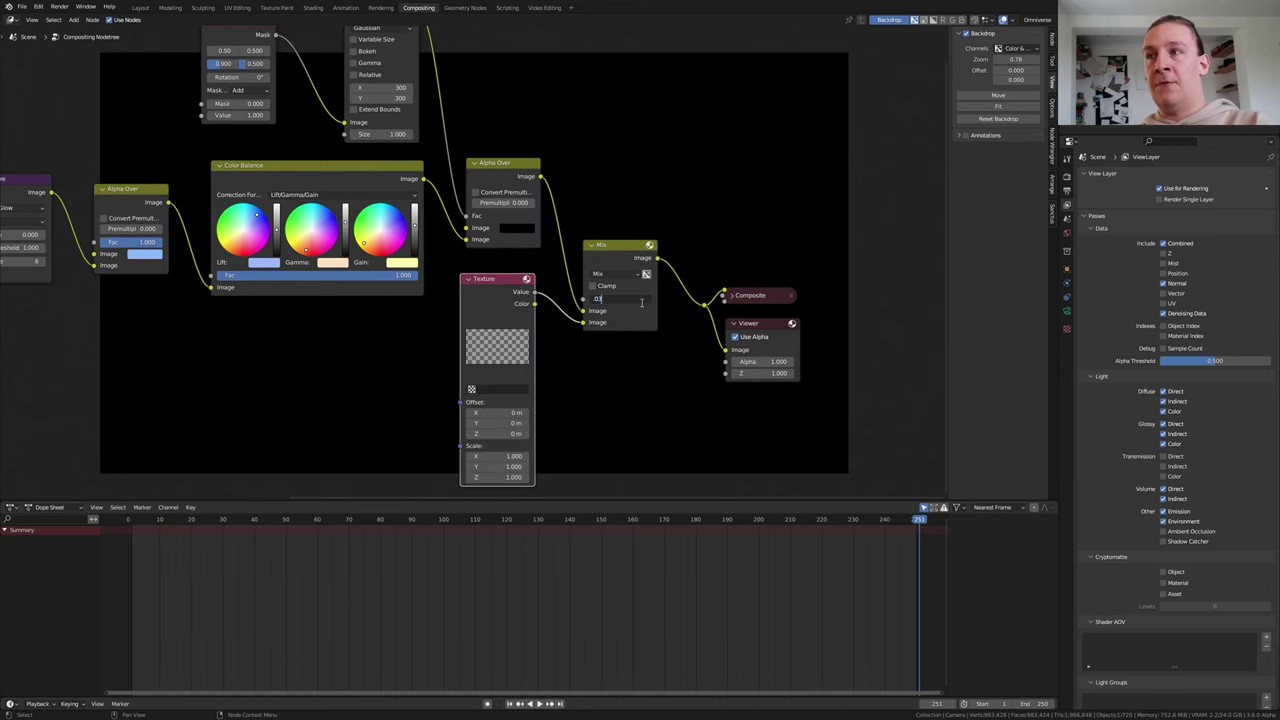
type(".03")
key("Return")
Create a Clouds texture with size 0 and assign it to the compositor's Texture node
left_click(1067, 330)
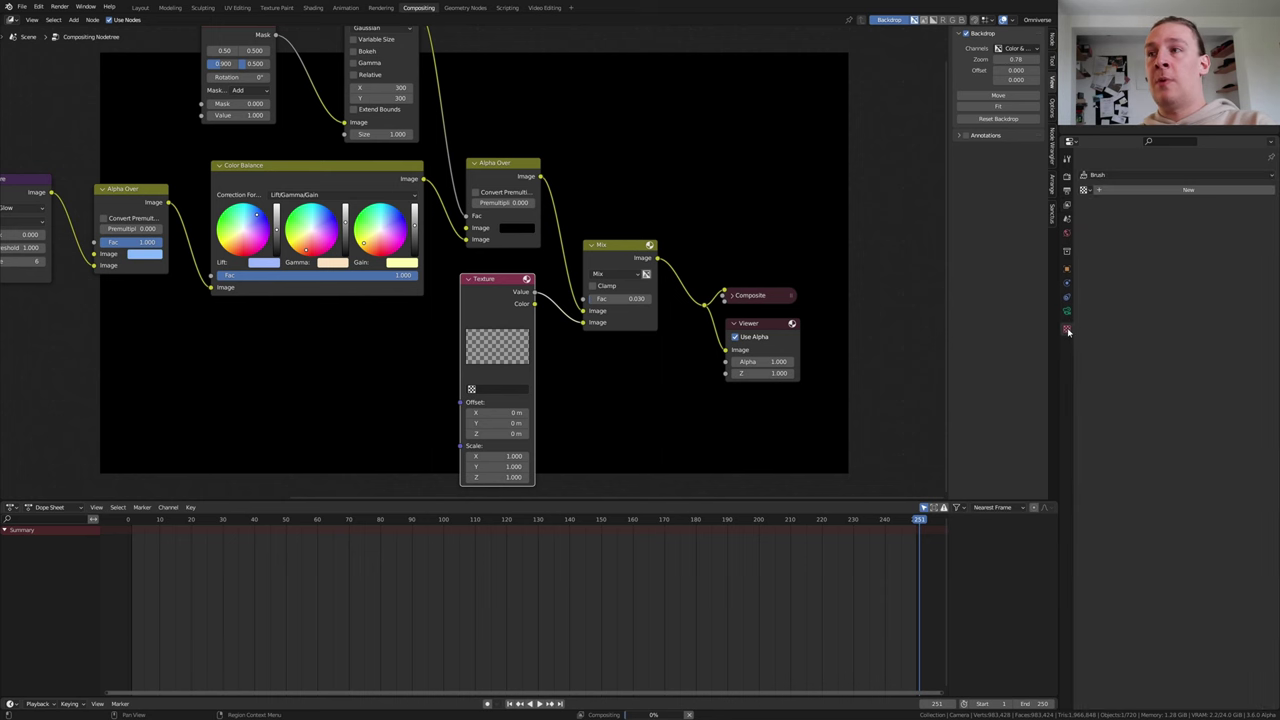
left_click(1168, 190)
left_click(1170, 205)
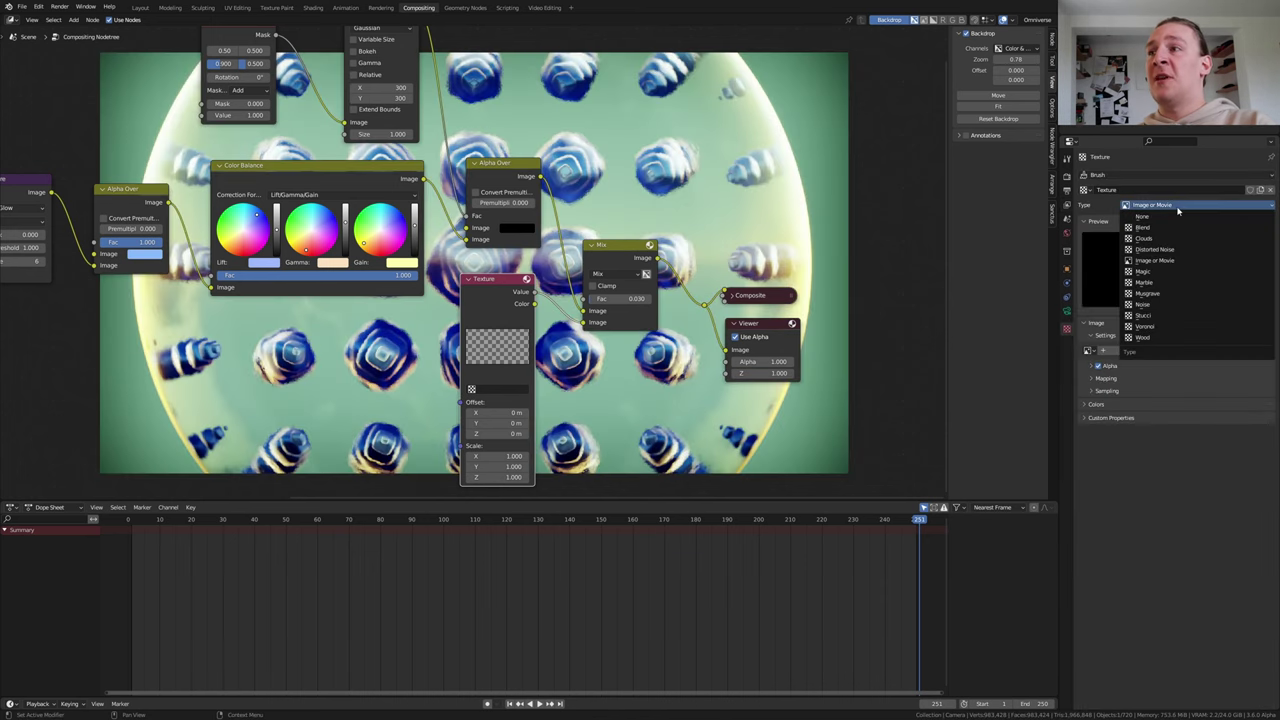
left_click(1174, 240)
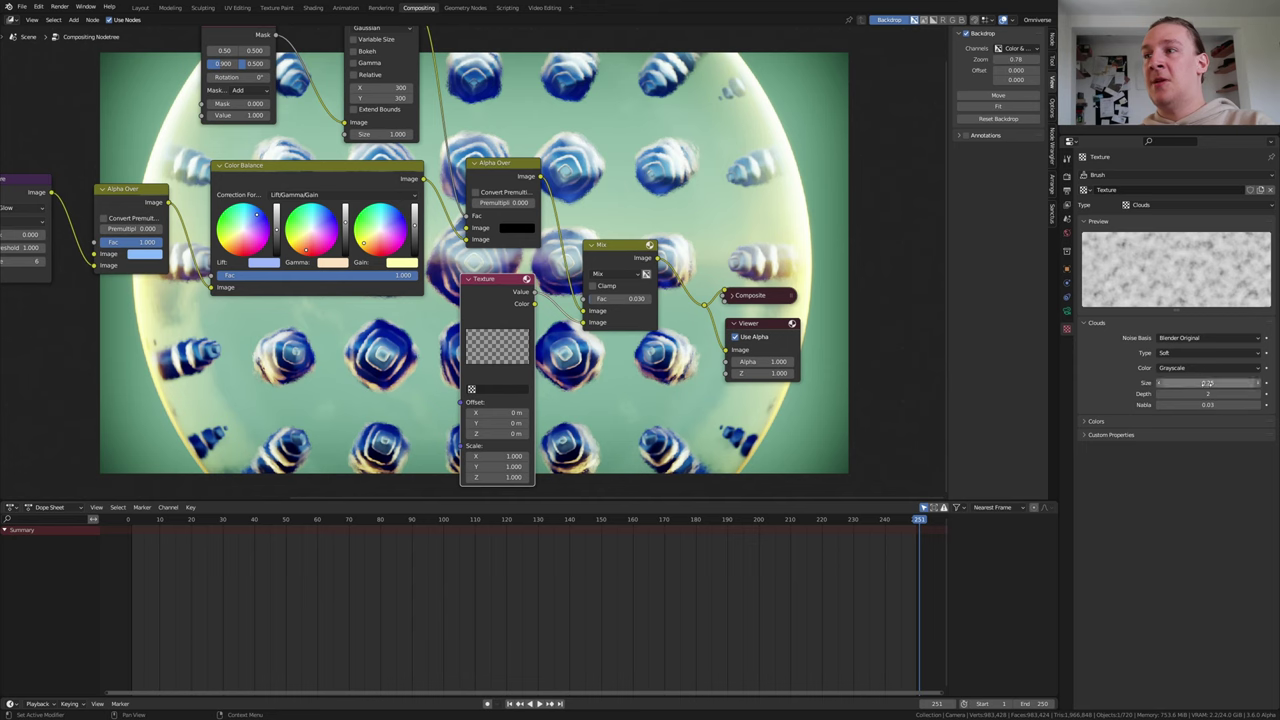
left_click_drag(1207, 383, 1110, 383)
left_click(505, 388)
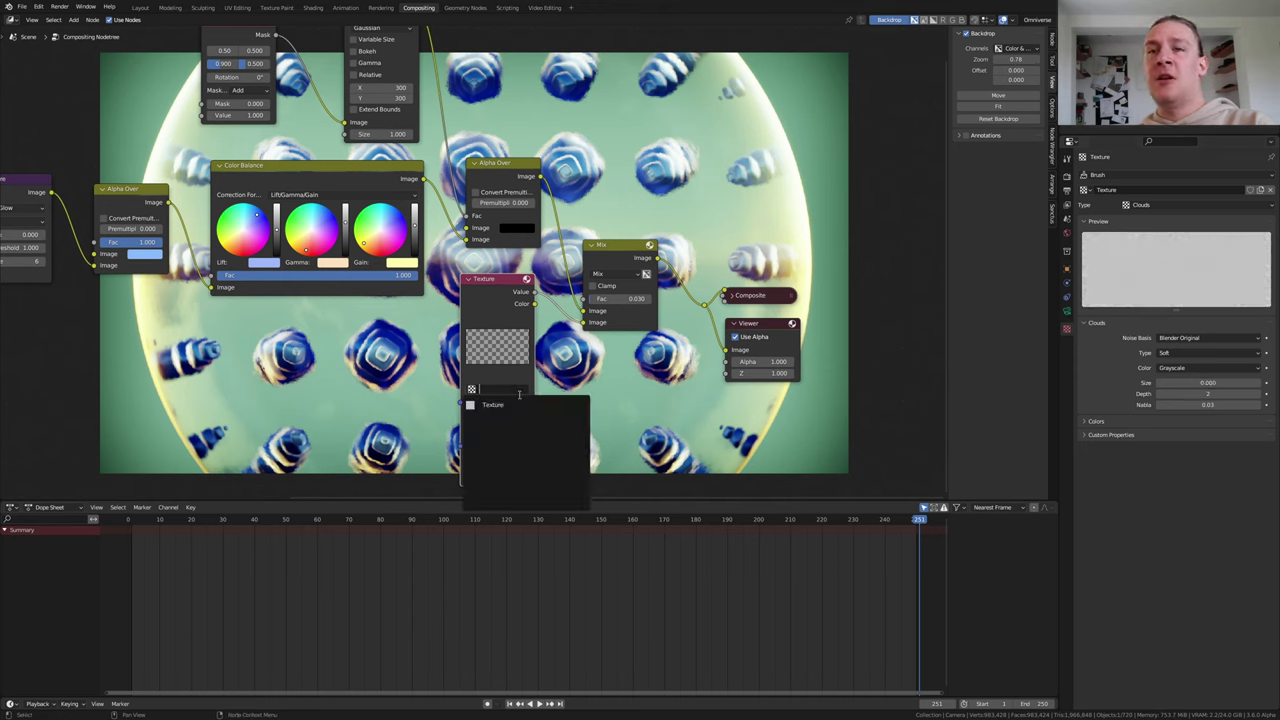
left_click(505, 405)
Set the scene's output frame rate to 60 fps
left_click(1068, 192)
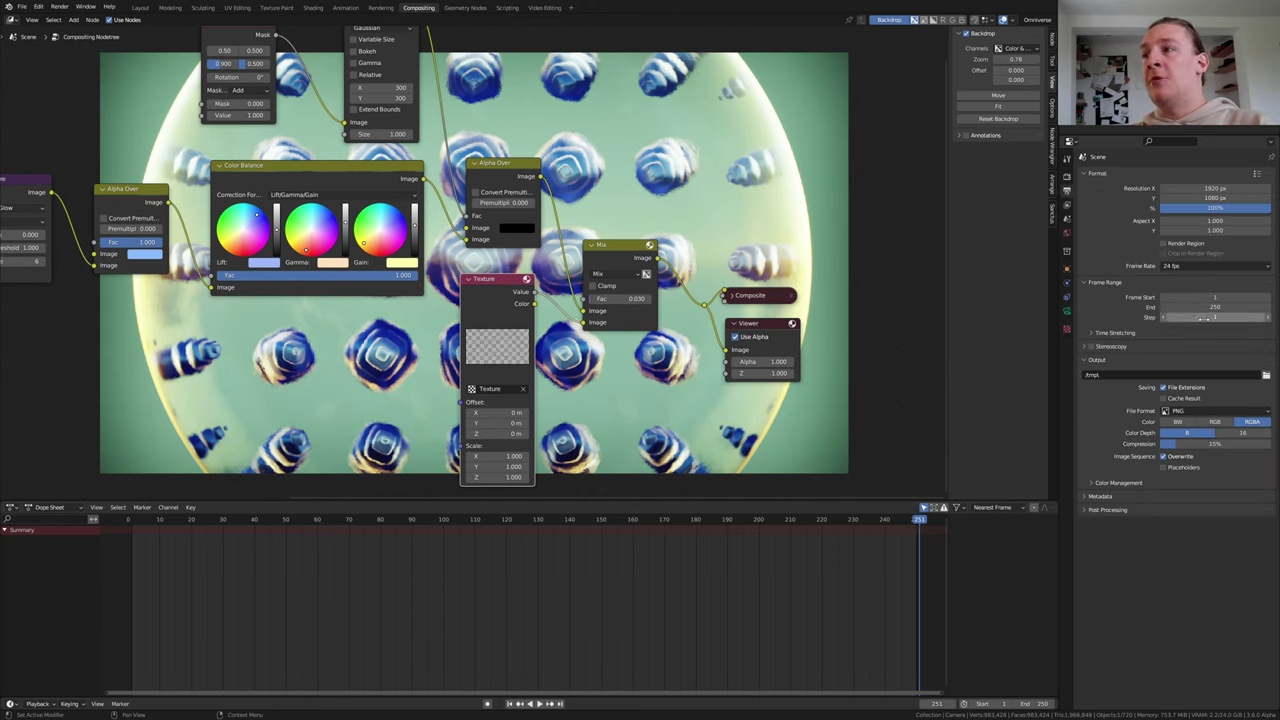
left_click(1224, 266)
left_click(1220, 346)
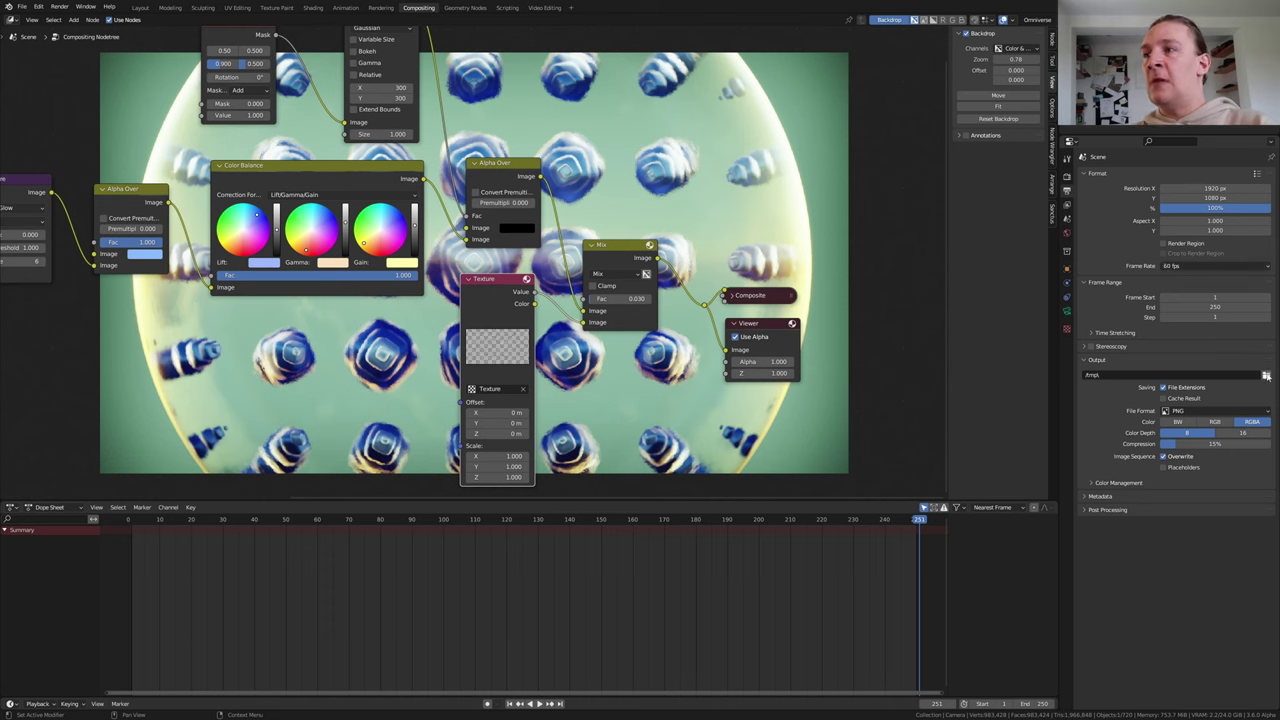
Set the render output path to the Rendered_Images_02_ prefix, choose JPEG at 100% quality, and save the file
left_click(1266, 376)
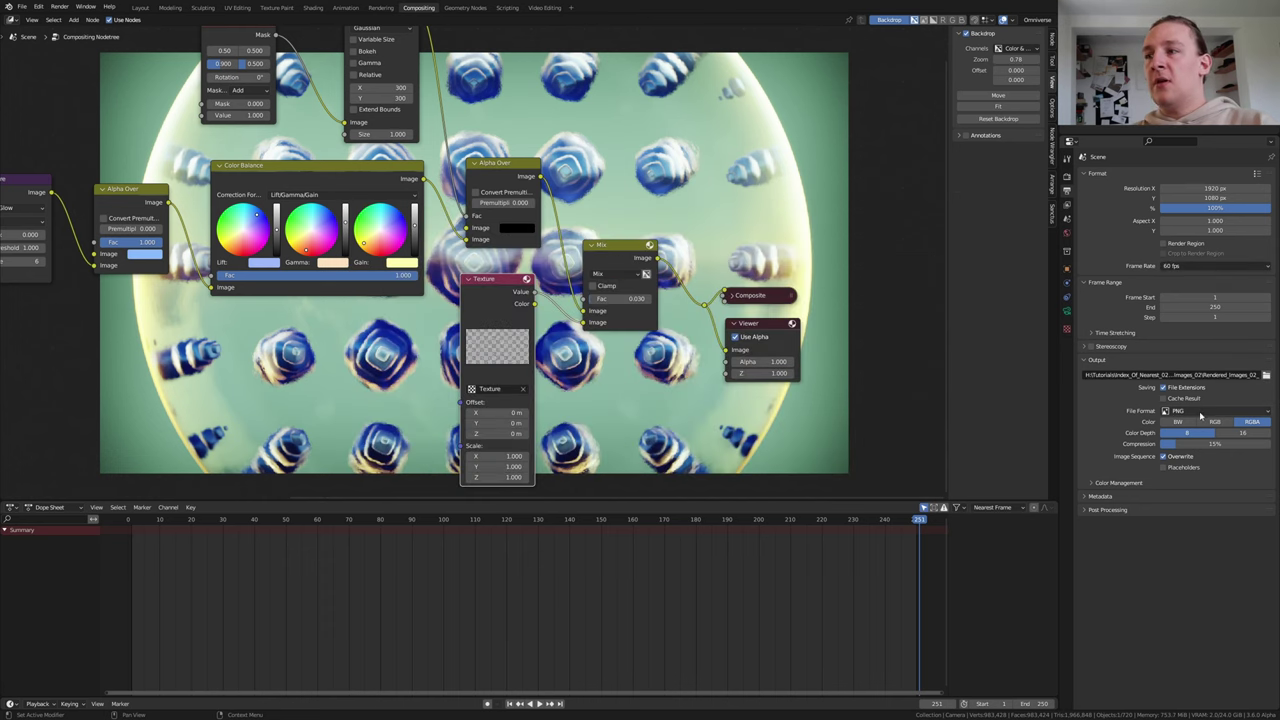
left_click(1215, 410)
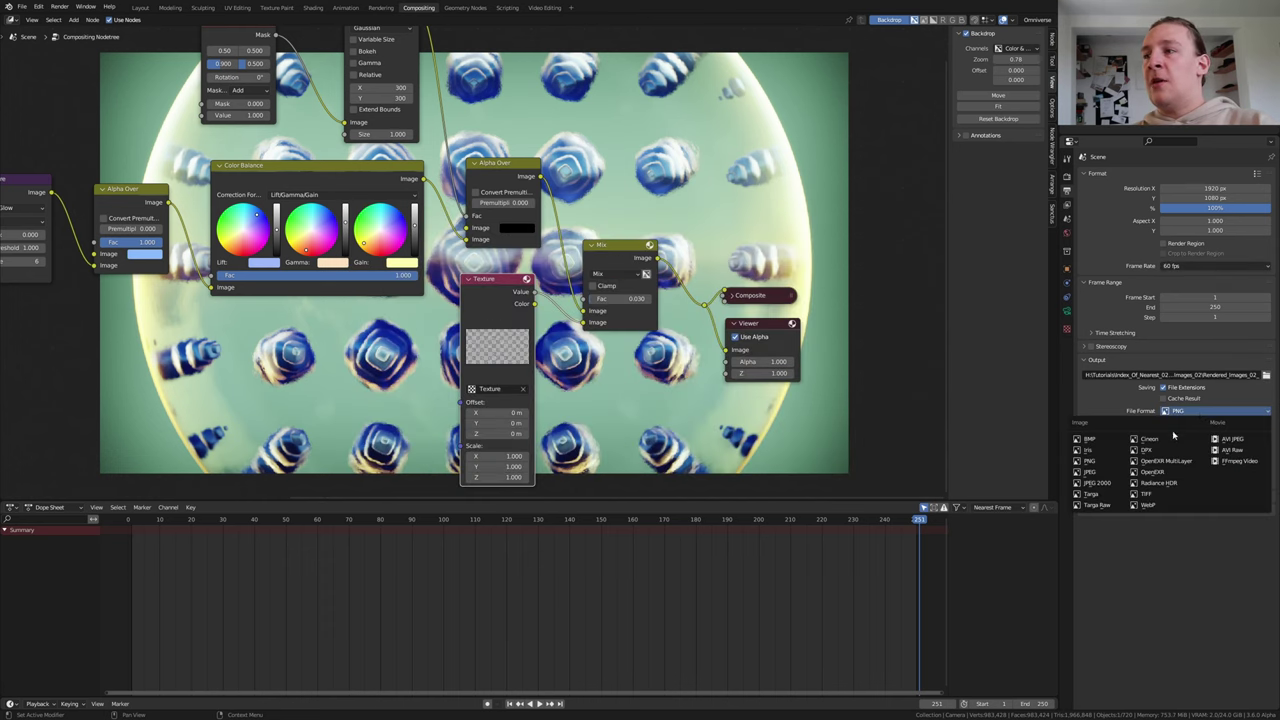
left_click(1145, 460)
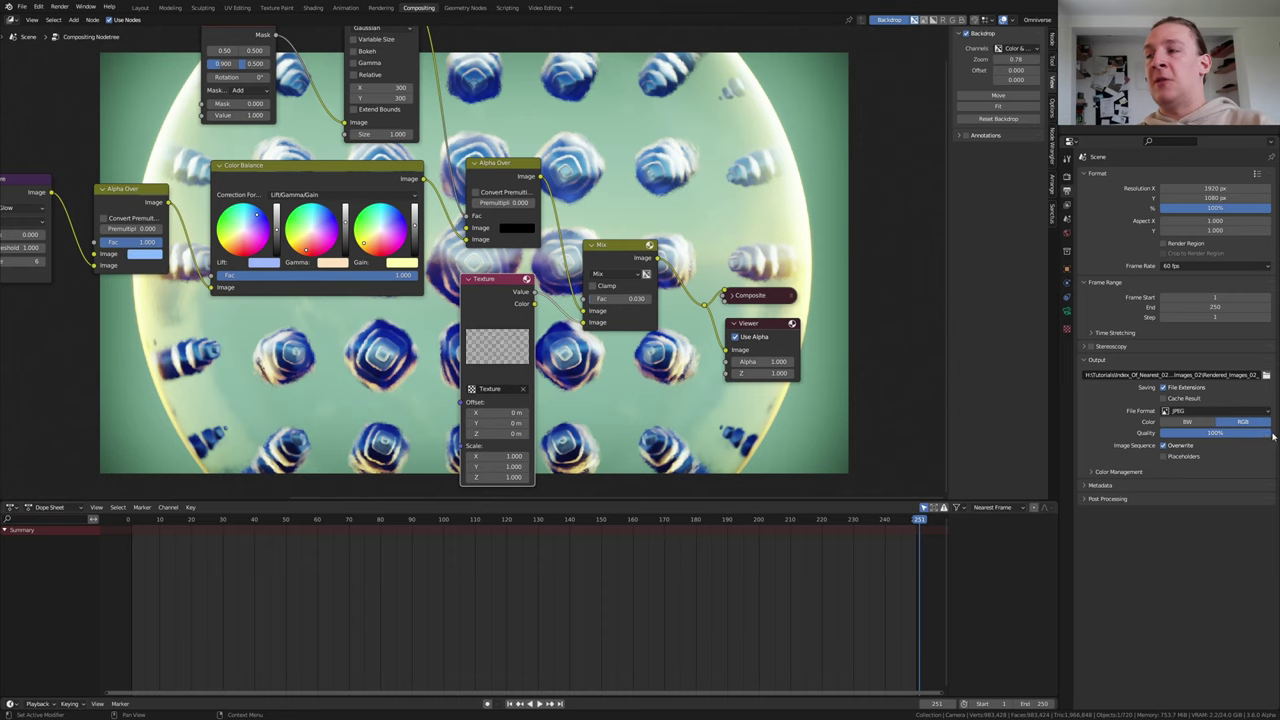
key("ctrl+s")
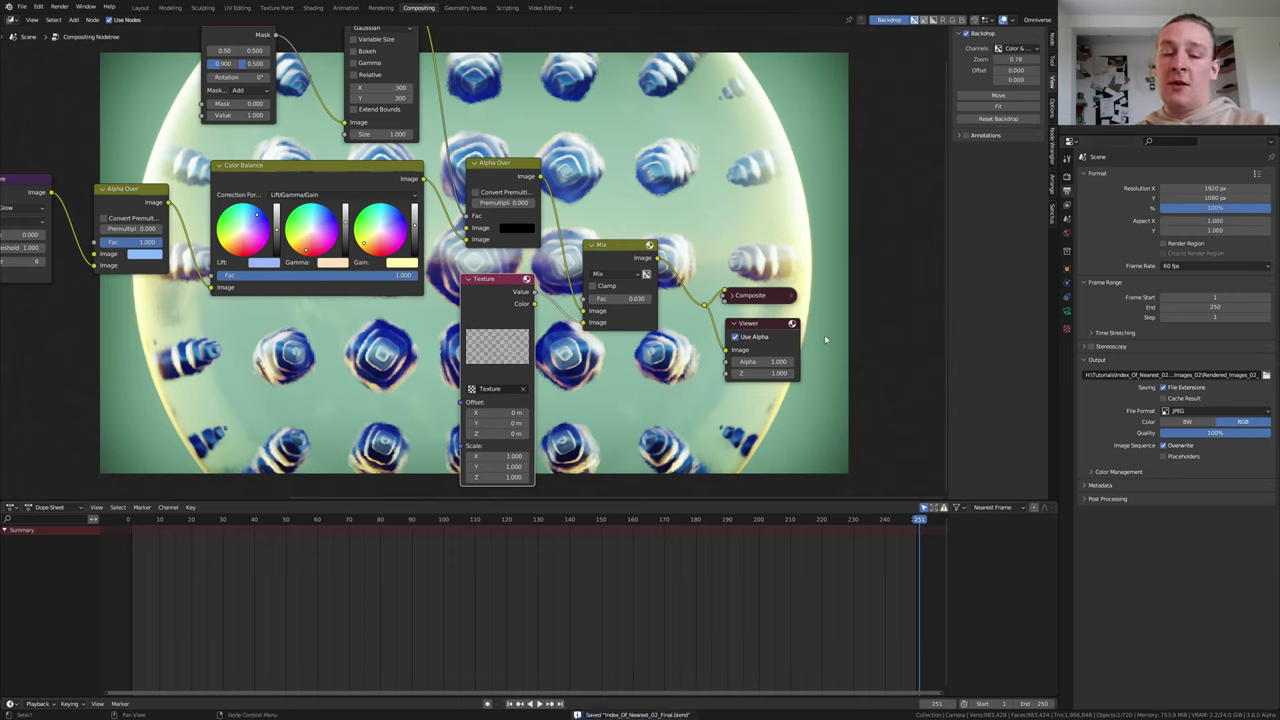